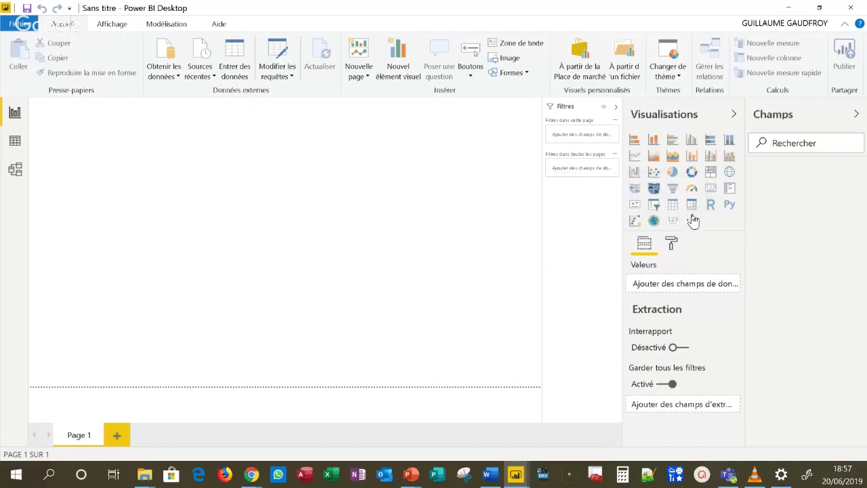
# Import the Bullet Chart custom visual from the marketplace and display its removal and pinning options
pyautogui.click(693, 220)
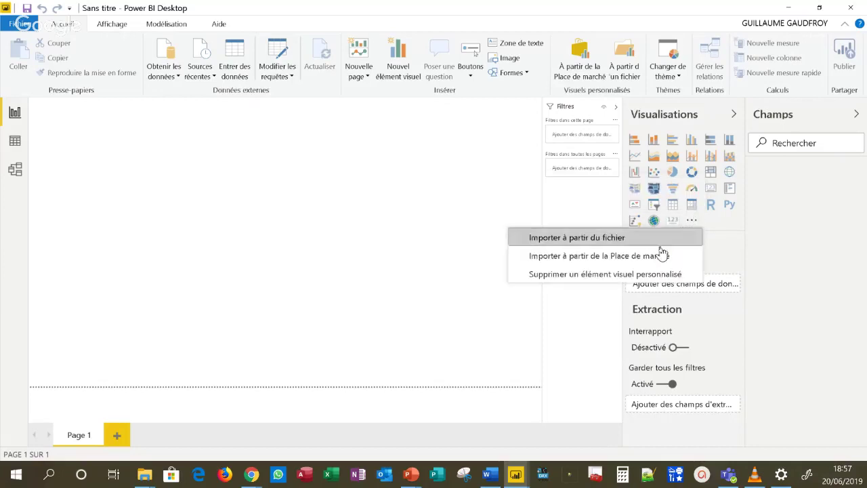
pyautogui.click(688, 253)
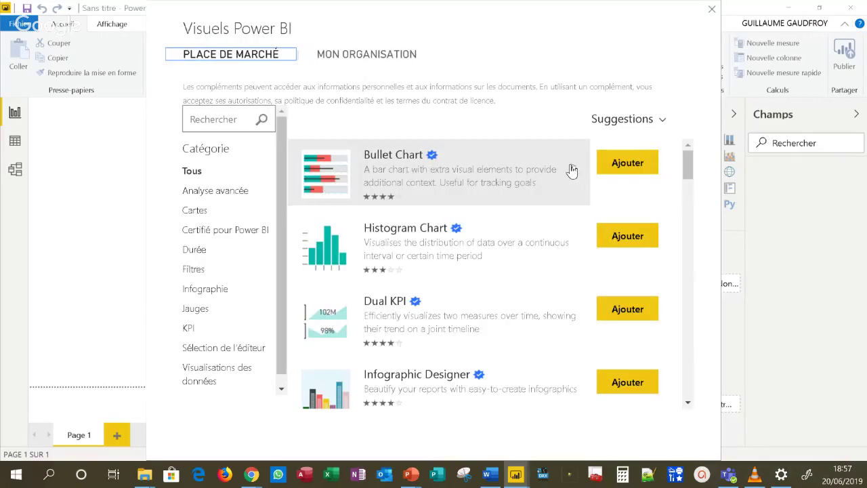
pyautogui.click(619, 161)
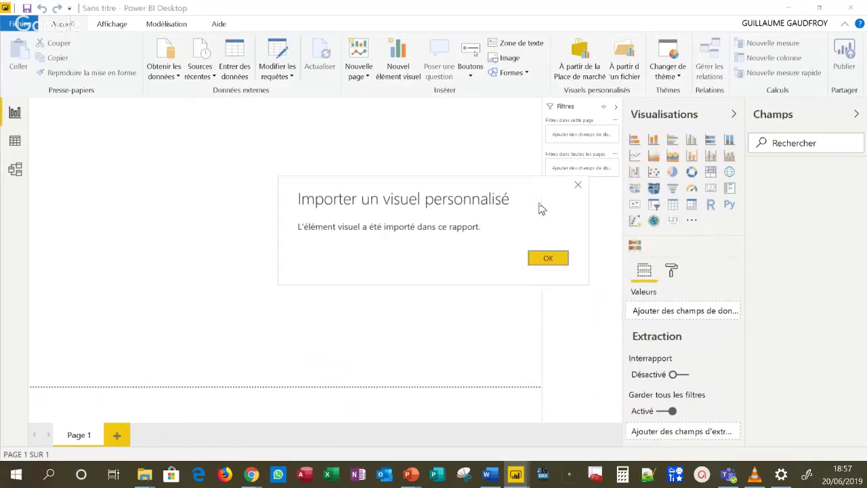
pyautogui.click(542, 261)
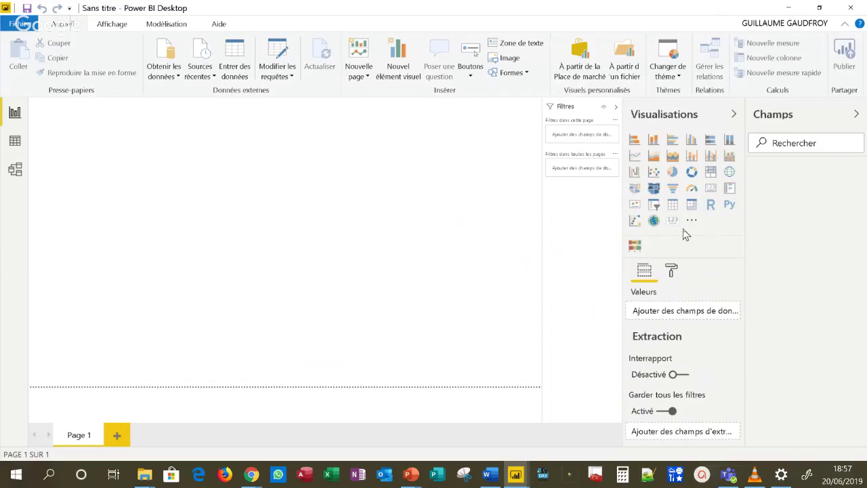
pyautogui.rightClick(637, 249)
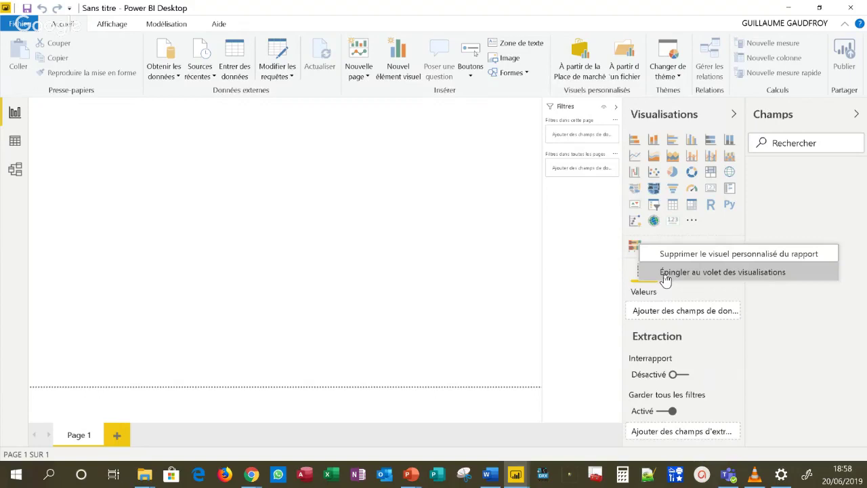
pyautogui.click(739, 219)
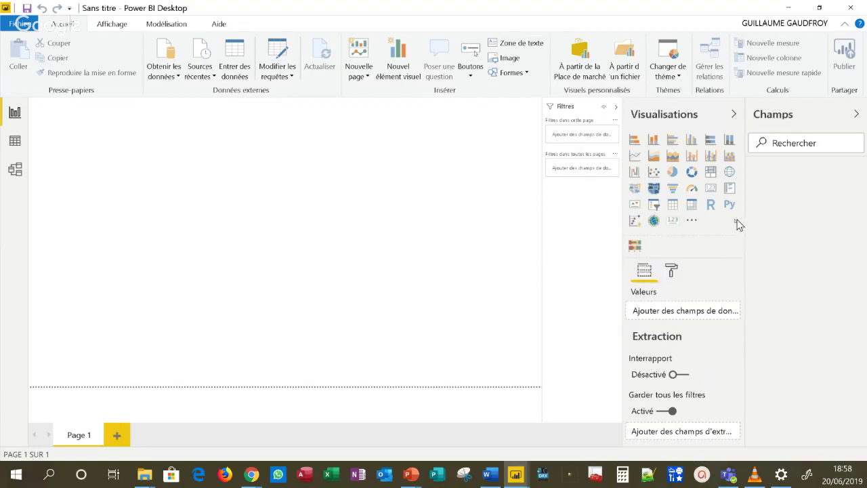
# Examine the preview features (Fonctionnalités en préversion) in the global options without changing them
pyautogui.click(25, 24)
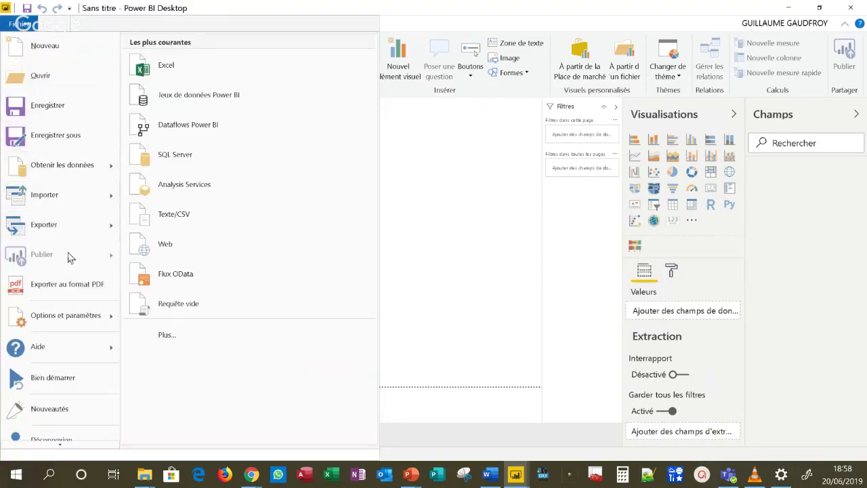
pyautogui.moveTo(68, 315)
pyautogui.click(196, 66)
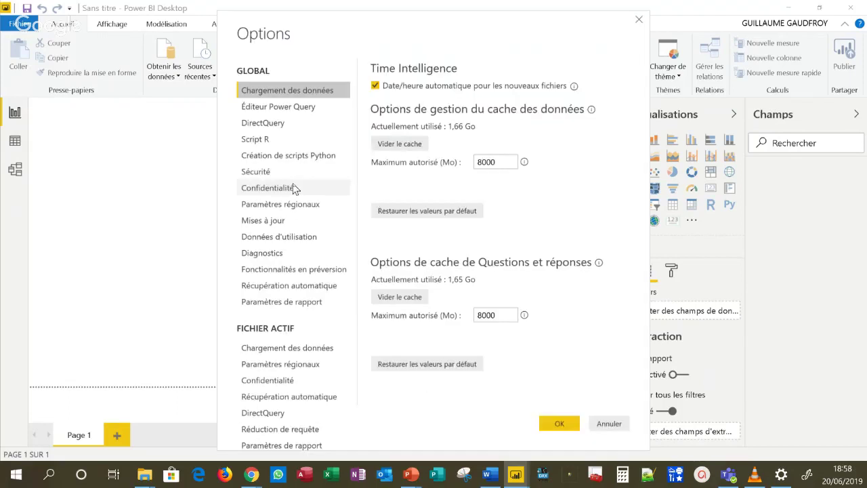
pyautogui.click(295, 269)
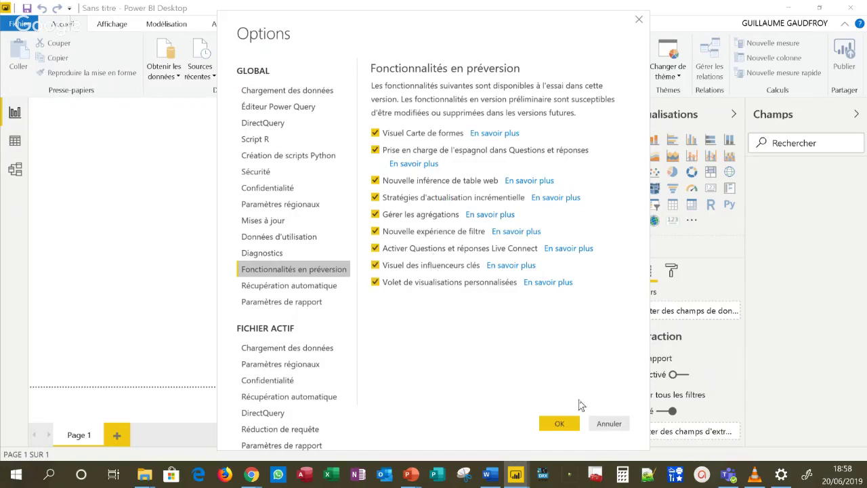
pyautogui.click(598, 425)
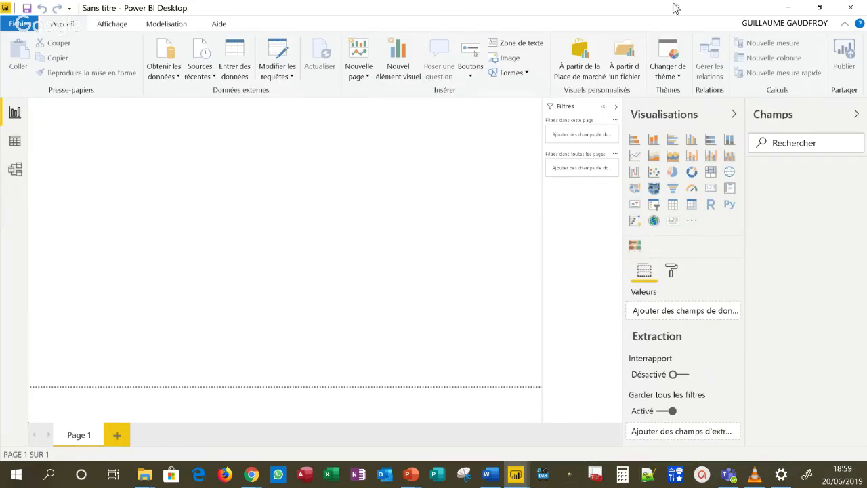
# Close the untitled report without saving its changes
pyautogui.click(848, 8)
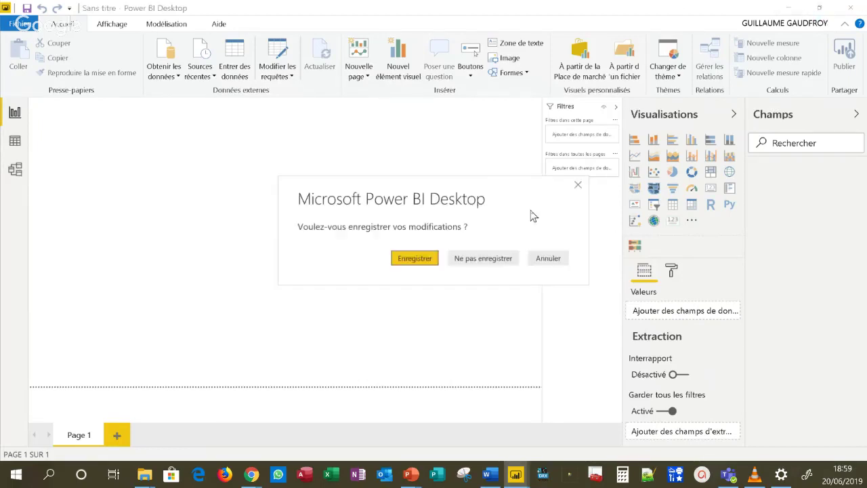
pyautogui.click(494, 264)
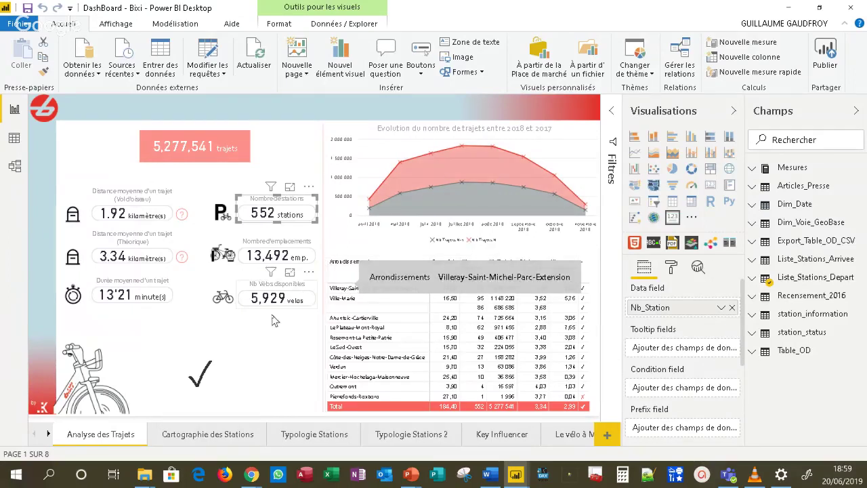
# Deselect the Nombre de stations card, show the Analyseur de performances pane, and collapse the Visualisations and Champs panes
pyautogui.click(269, 347)
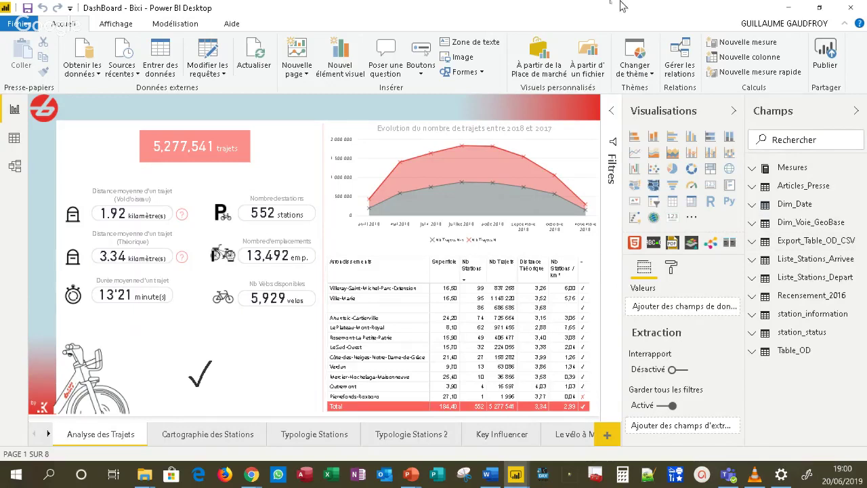
pyautogui.click(131, 25)
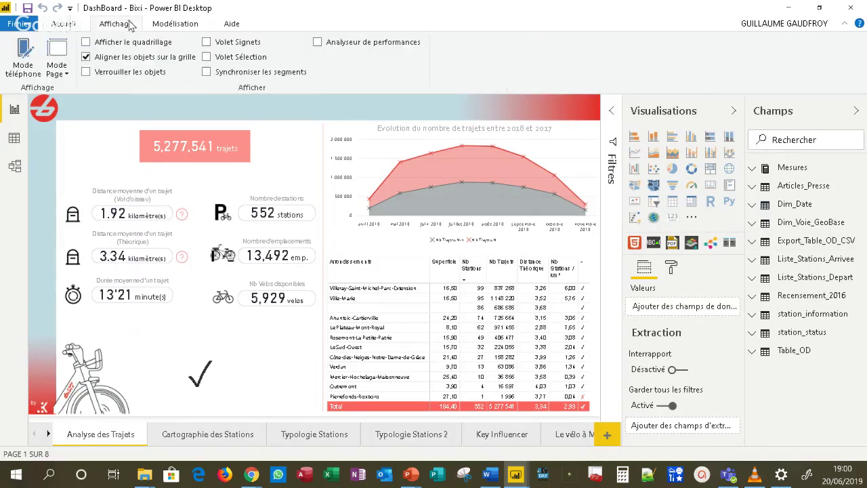
pyautogui.click(340, 45)
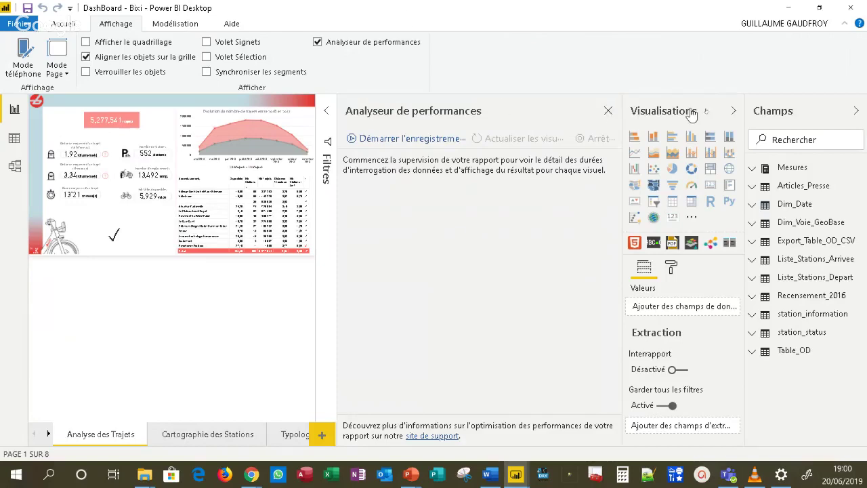
pyautogui.click(734, 111)
pyautogui.click(856, 110)
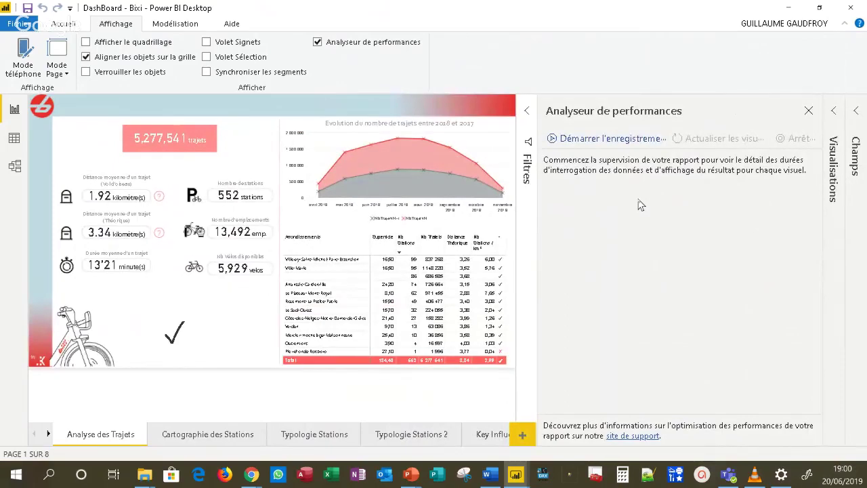
# Record report performance while selecting and clearing the Villeray-Saint-Michel-Parc-Extension and Ahuntsic-Cartierville rows in the Arrondissements table
pyautogui.click(613, 142)
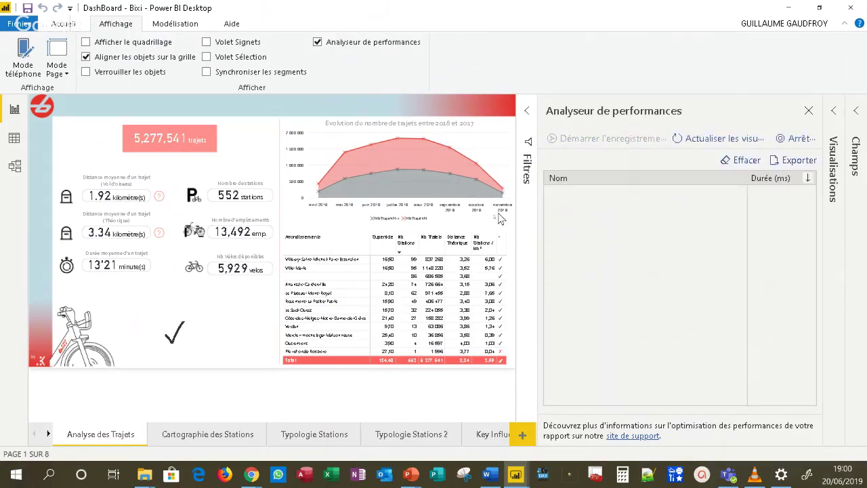
pyautogui.click(308, 260)
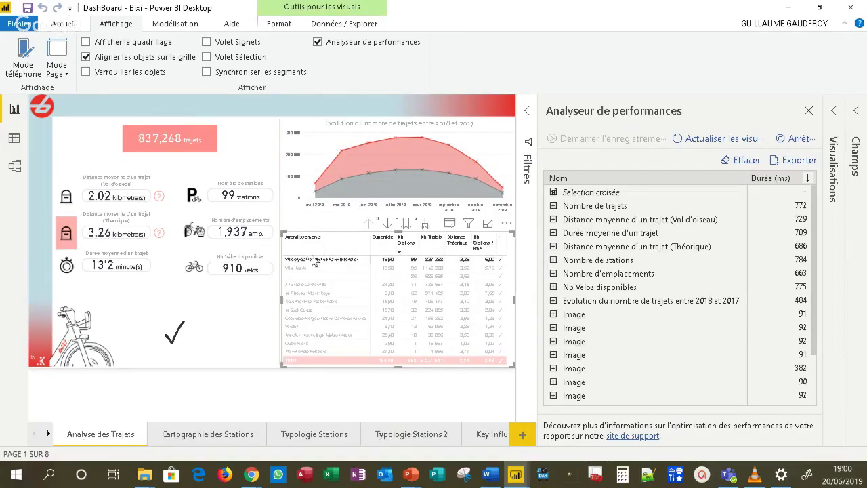
pyautogui.click(342, 275)
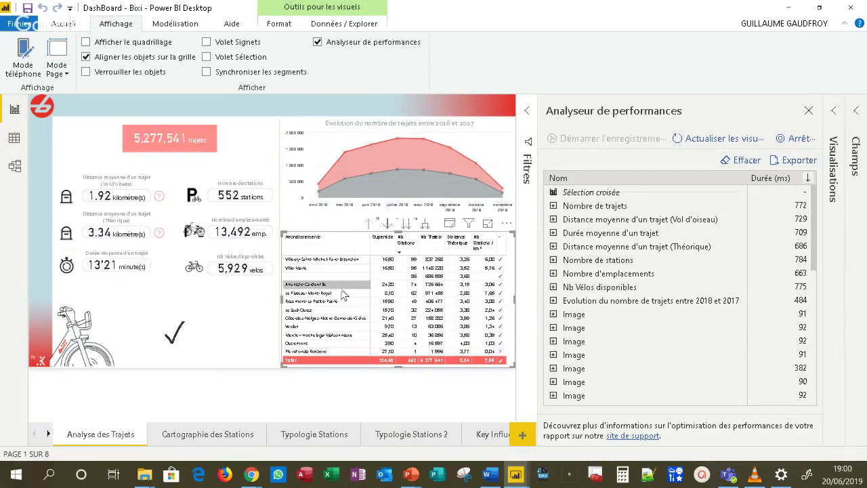
pyautogui.click(342, 285)
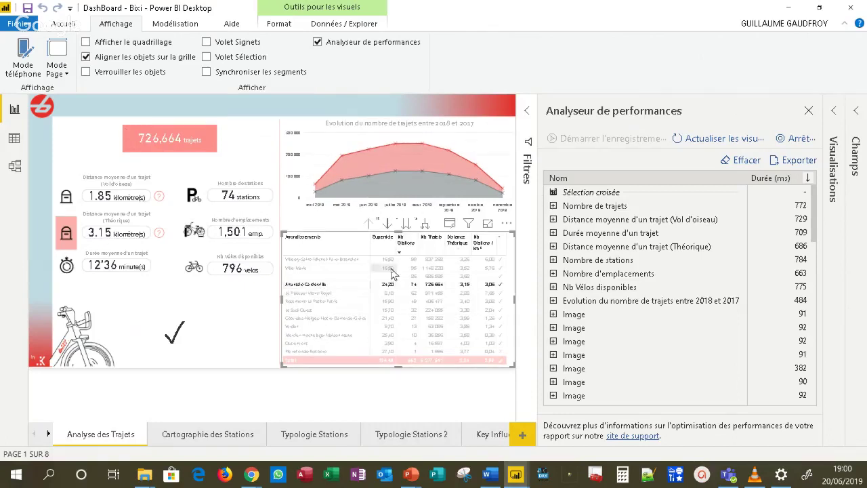
pyautogui.click(350, 285)
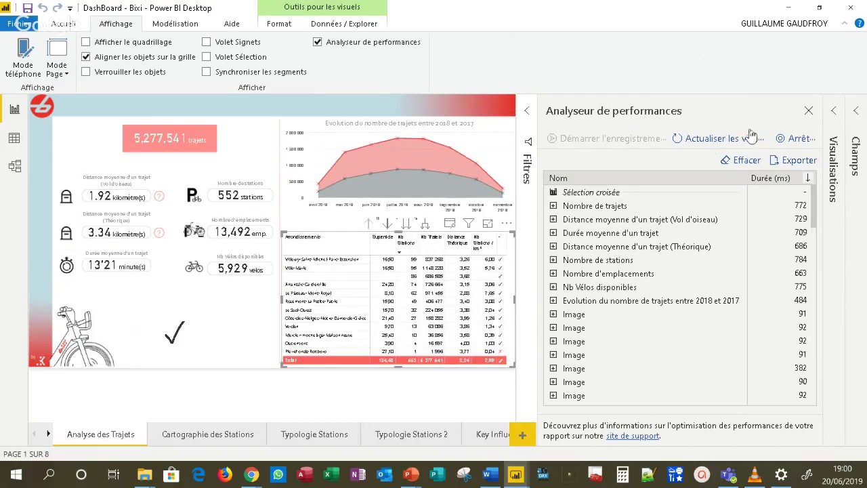
pyautogui.click(794, 139)
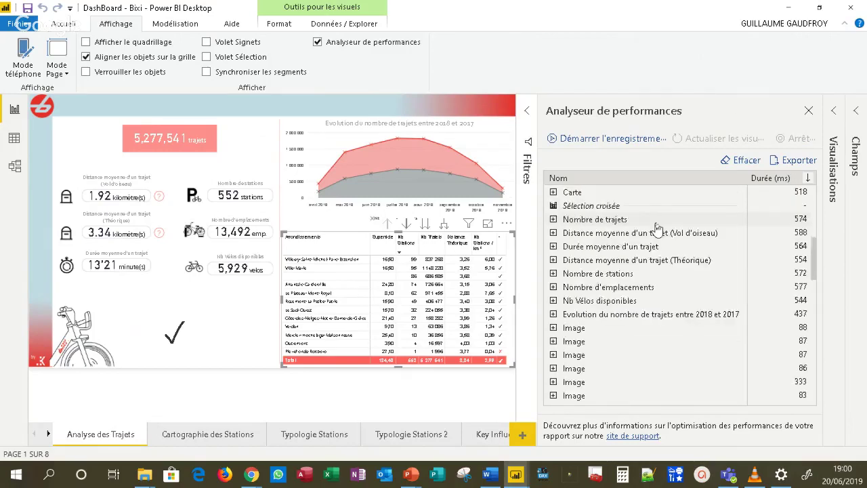
# Examine the recorded durations of the visuals and the timing breakdown for Nombre de trajets
pyautogui.scroll(-2, 667, 230)
pyautogui.scroll(-6, 677, 234)
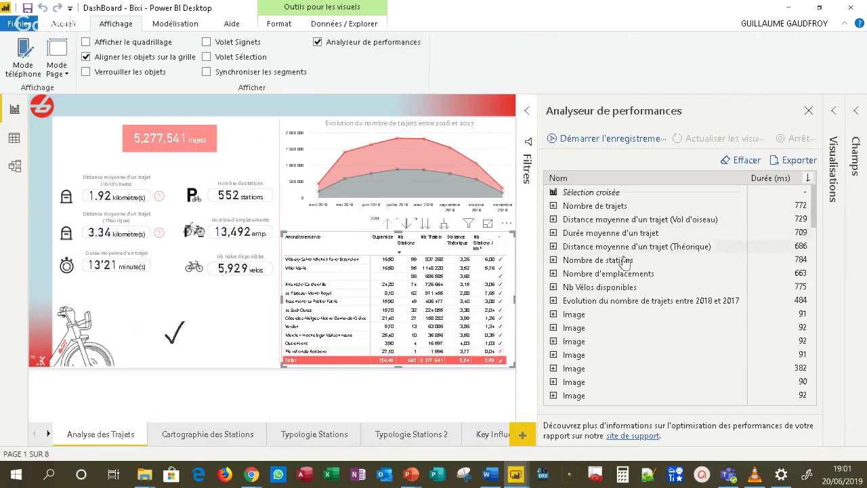
pyautogui.click(554, 206)
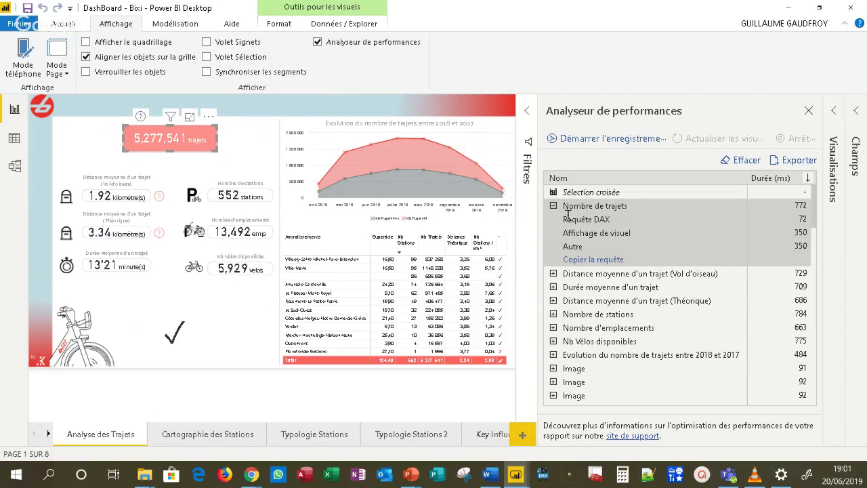
pyautogui.moveTo(580, 232)
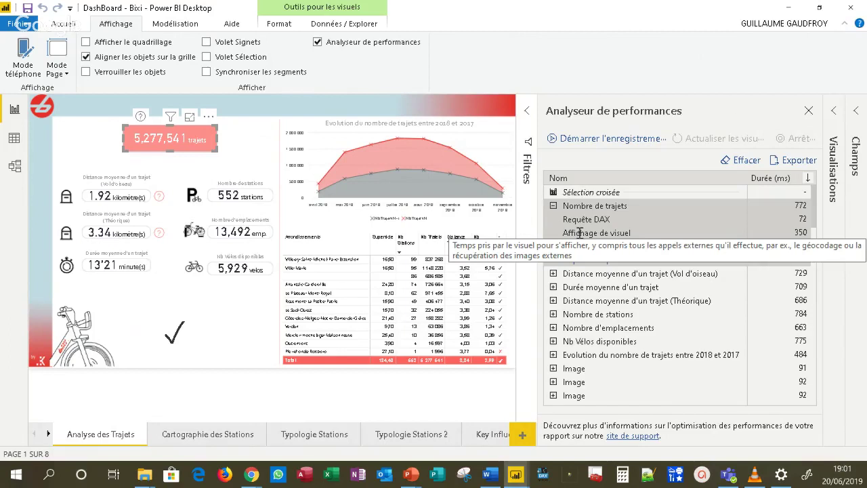
pyautogui.click(554, 206)
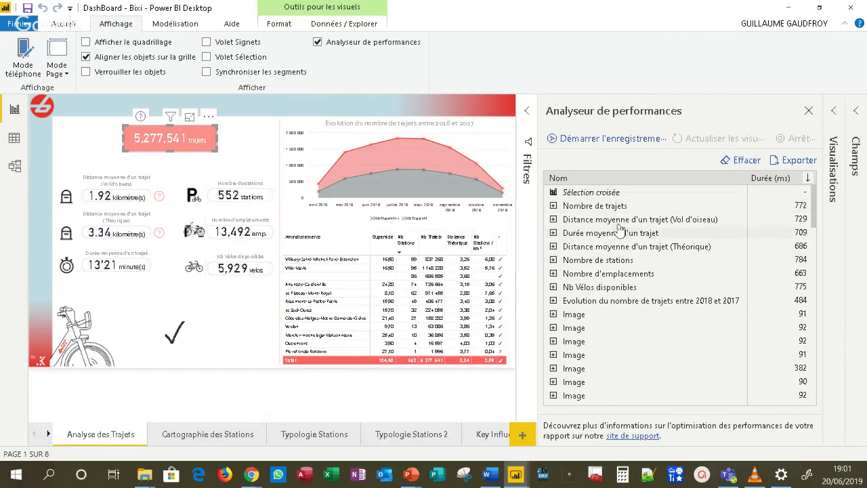
pyautogui.click(553, 205)
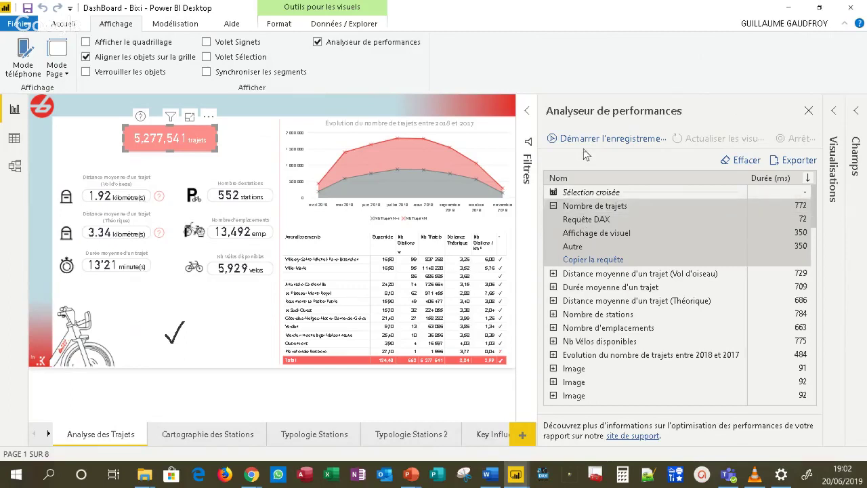
# Clear the recorded results and make a new recording that refreshes only the Nombre de trajets and Nombre de stations cards
pyautogui.click(729, 161)
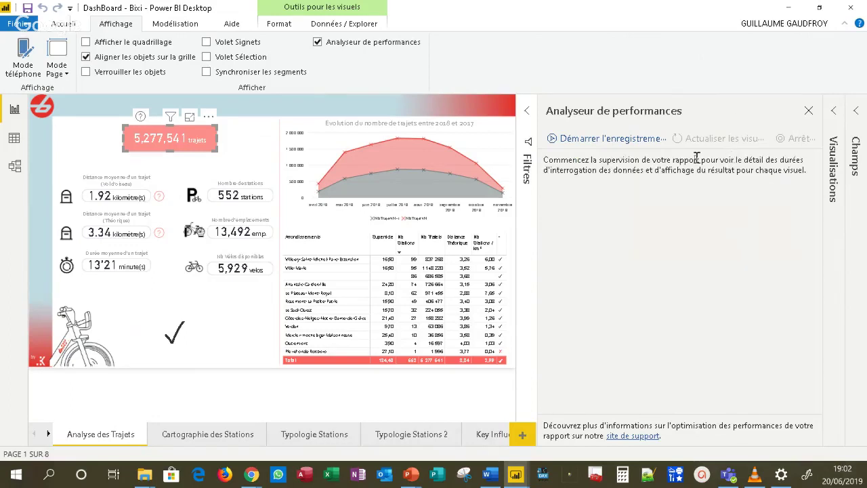
pyautogui.click(637, 140)
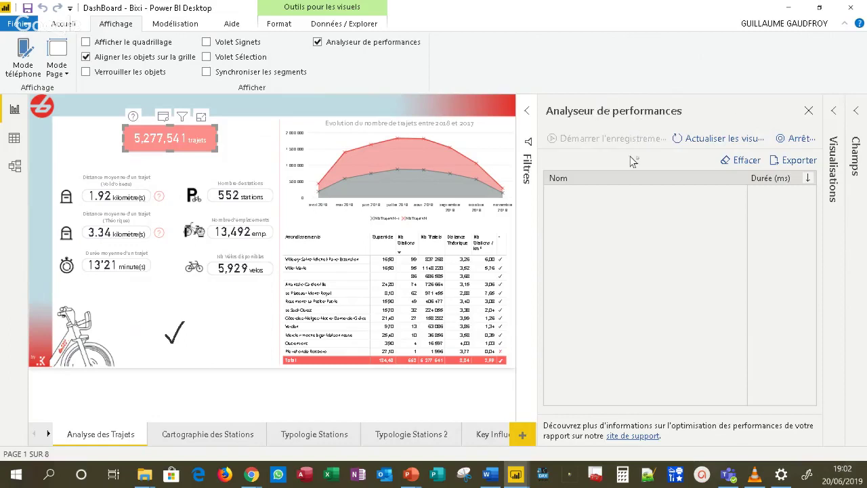
pyautogui.click(163, 119)
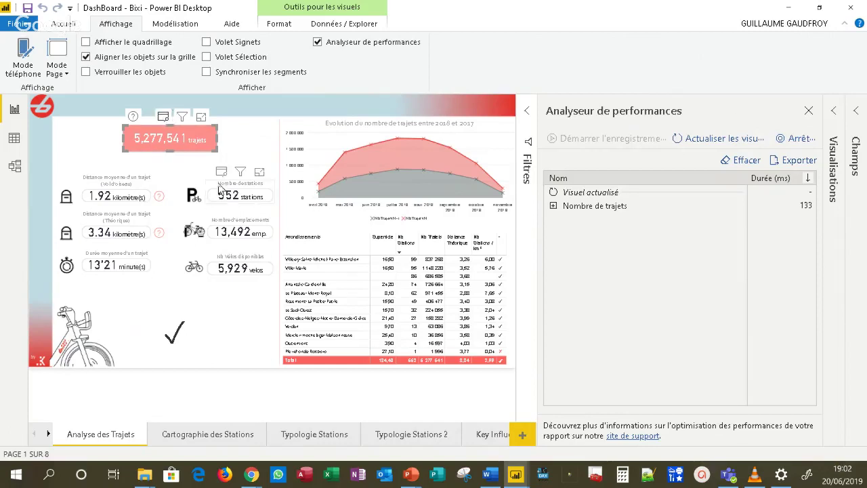
pyautogui.click(223, 172)
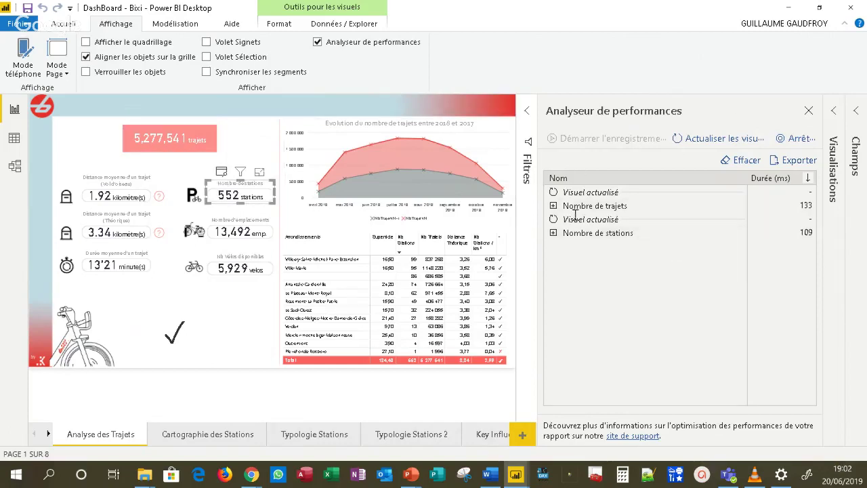
pyautogui.click(791, 138)
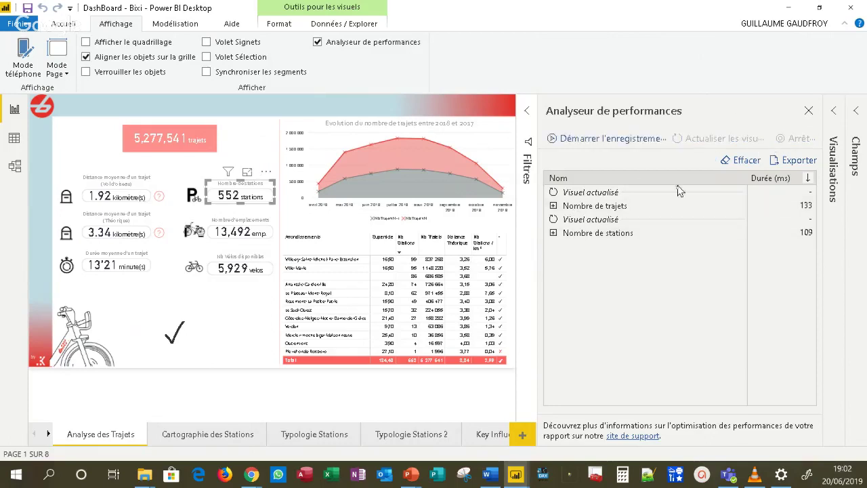
# View the timing breakdown for Nombre de stations and the JSON export dialog for the performance data, without saving a file
pyautogui.click(553, 233)
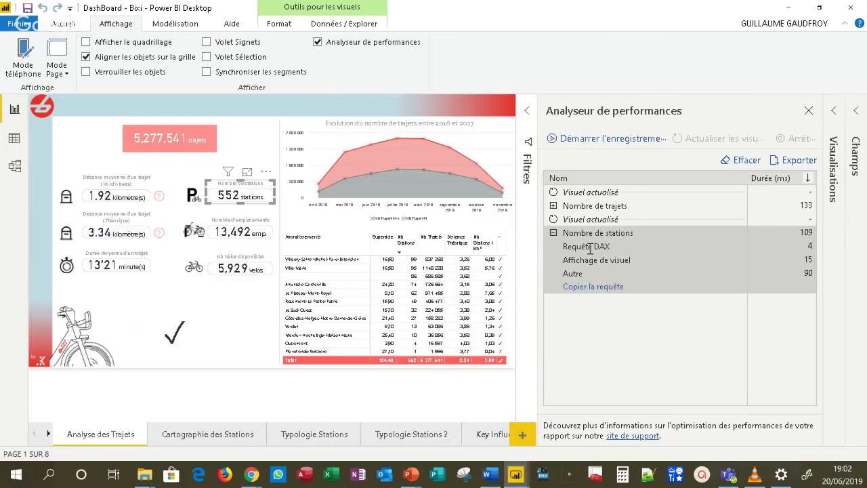
pyautogui.click(793, 161)
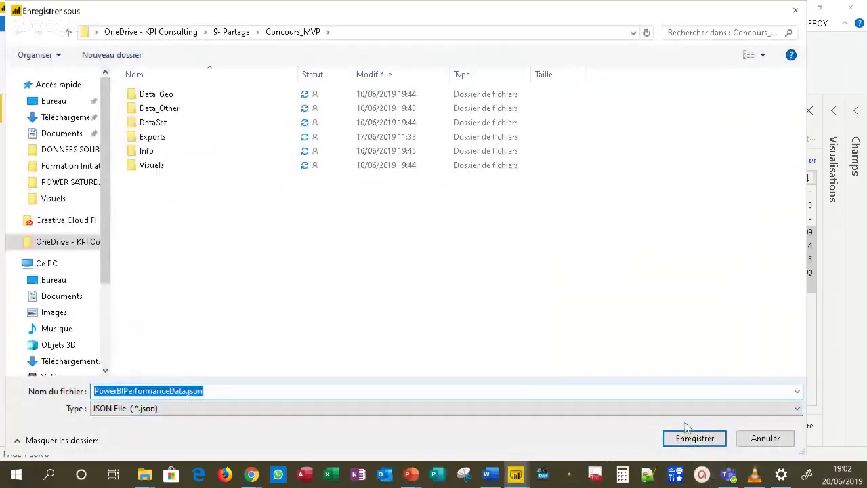
pyautogui.click(754, 440)
pyautogui.click(754, 441)
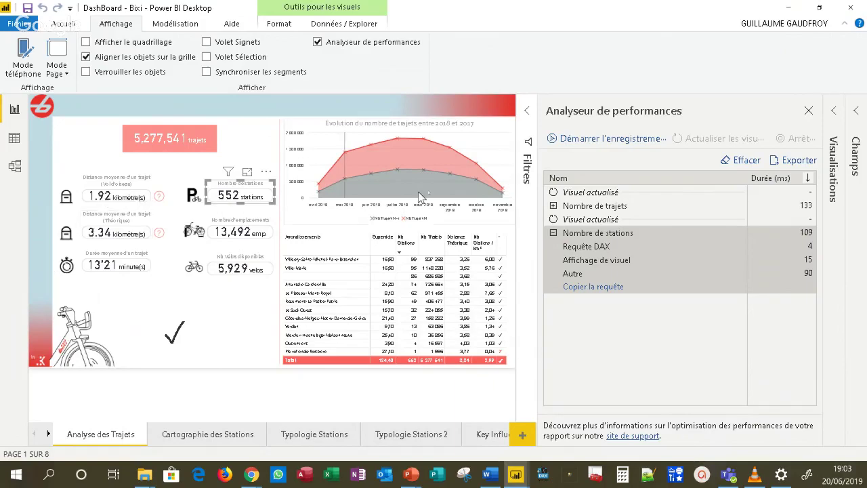
# Close the performance analyzer and examine the Dim_Date table's DAX formula down to the SWITCH expression of the Jour_Blank variable
pyautogui.click(808, 110)
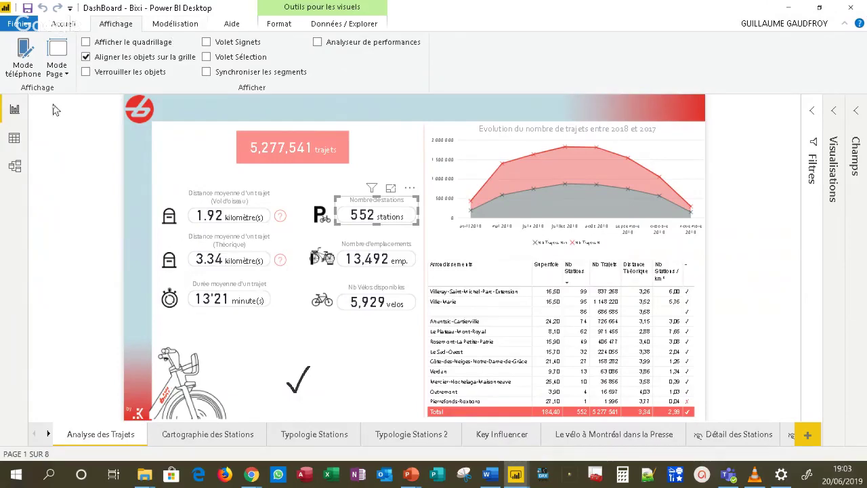
pyautogui.click(14, 139)
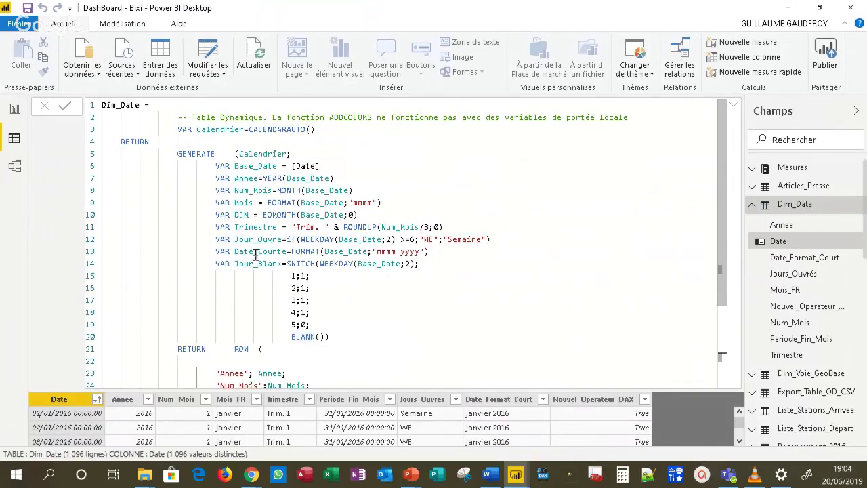
pyautogui.scroll(6, 284, 245)
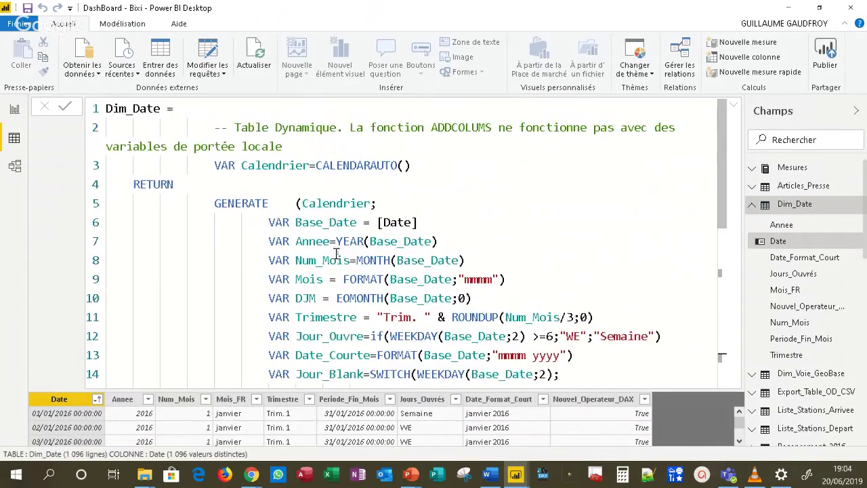
pyautogui.scroll(-2, 422, 251)
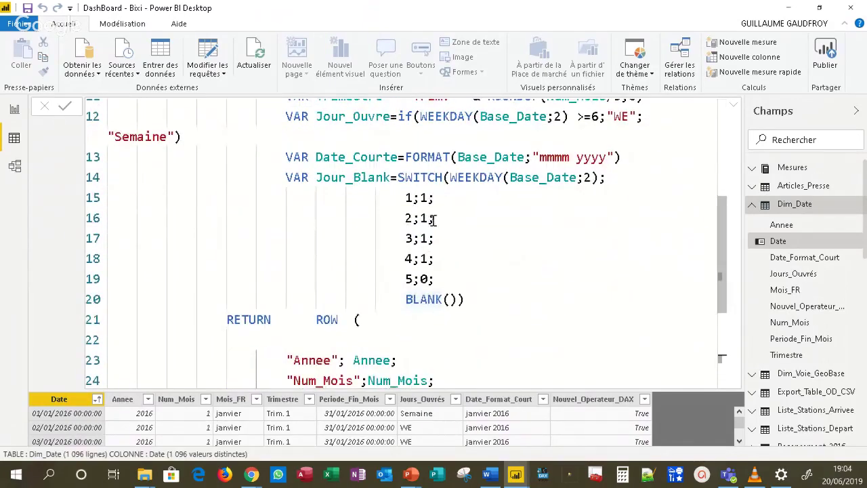
pyautogui.moveTo(405, 178); pyautogui.dragTo(398, 178)
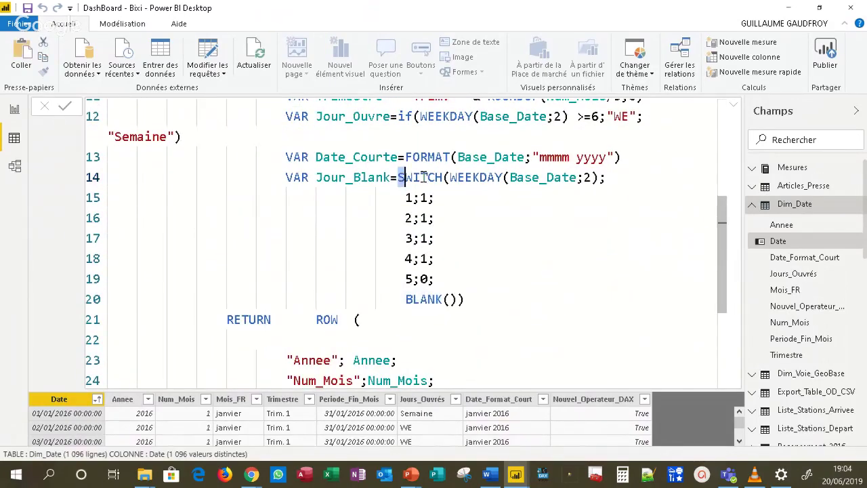
pyautogui.click(463, 176)
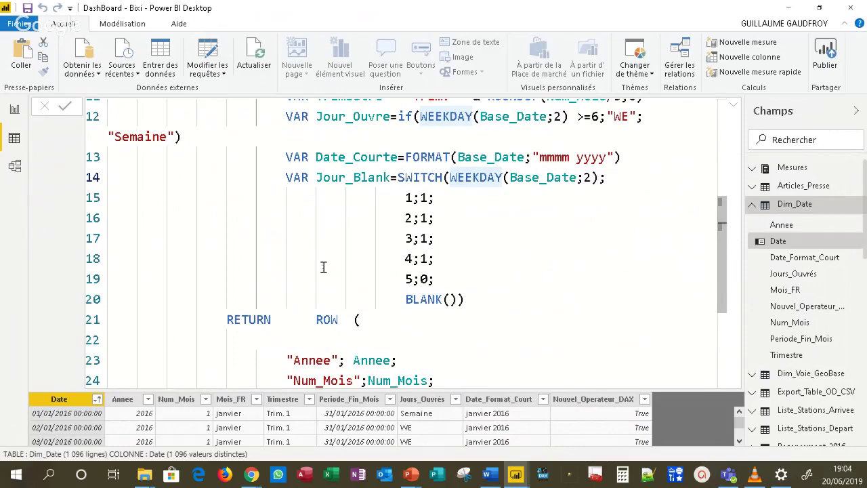
# Examine the column definitions in the ROW part of the Dim_Date formula and the table's Nouvel_Operateur_DAX values
pyautogui.scroll(-1, 317, 271)
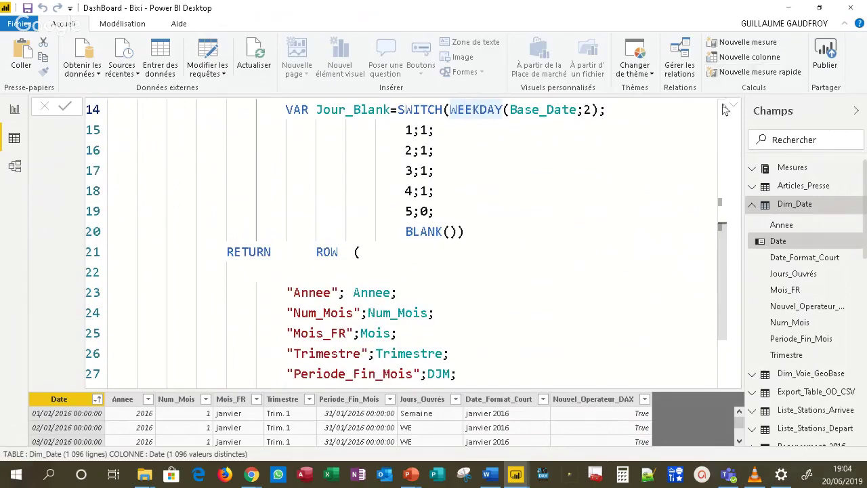
pyautogui.scroll(-2, 594, 251)
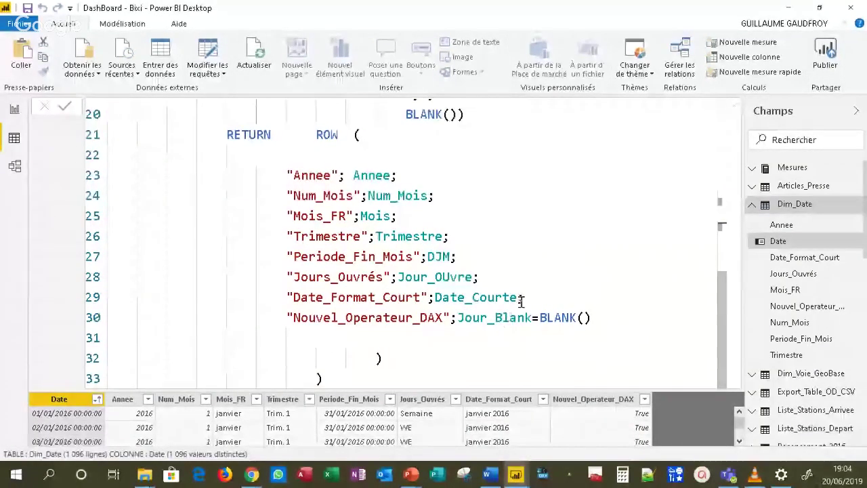
pyautogui.scroll(1, 513, 254)
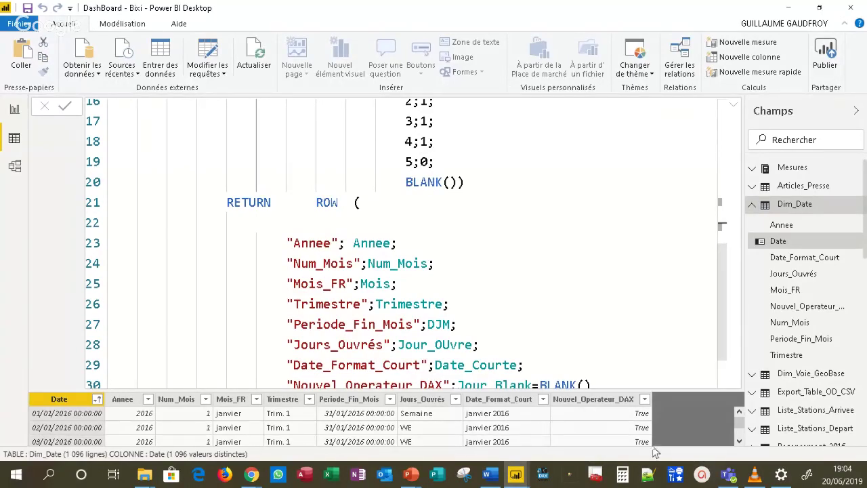
pyautogui.click(734, 108)
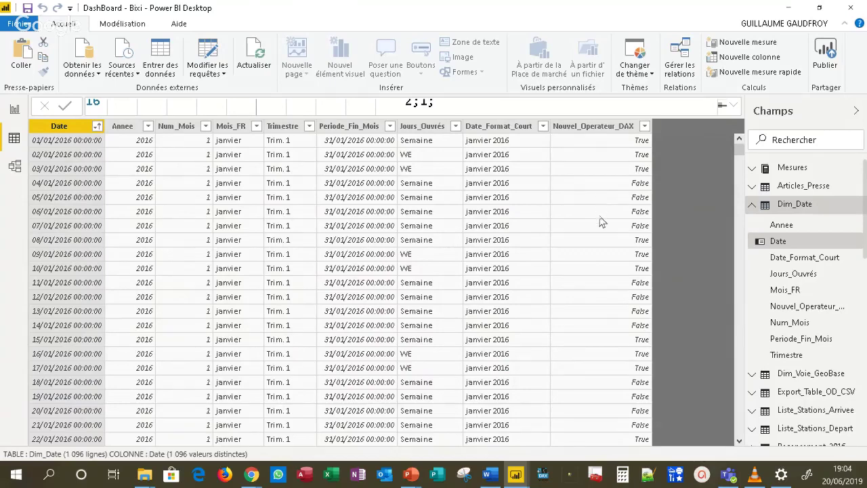
pyautogui.scroll(-2, 593, 227)
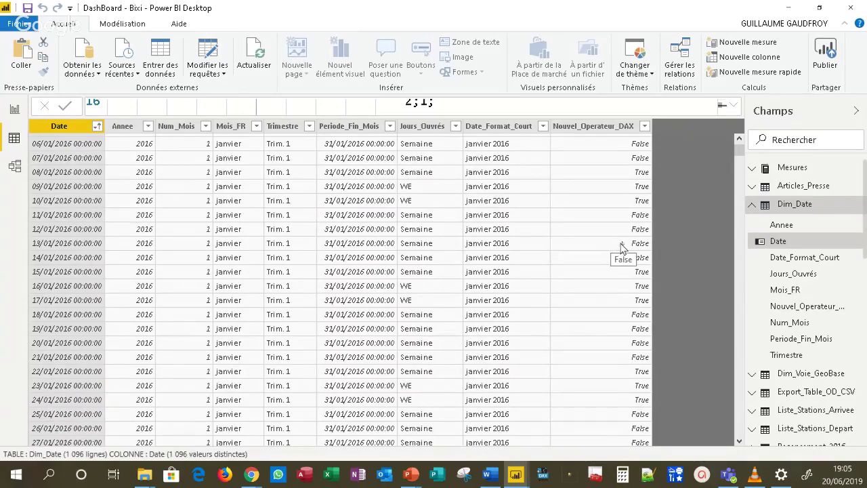
# Change the Nouvel_Operateur_DAX expression in the Dim_Date formula to Jour_Blank==BLANK() and show the table rows
pyautogui.click(734, 105)
pyautogui.scroll(-2, 656, 232)
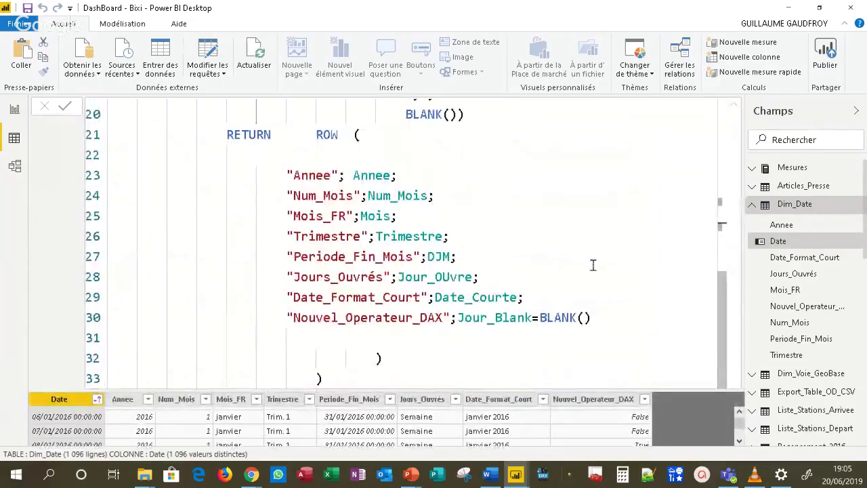
pyautogui.click(539, 317)
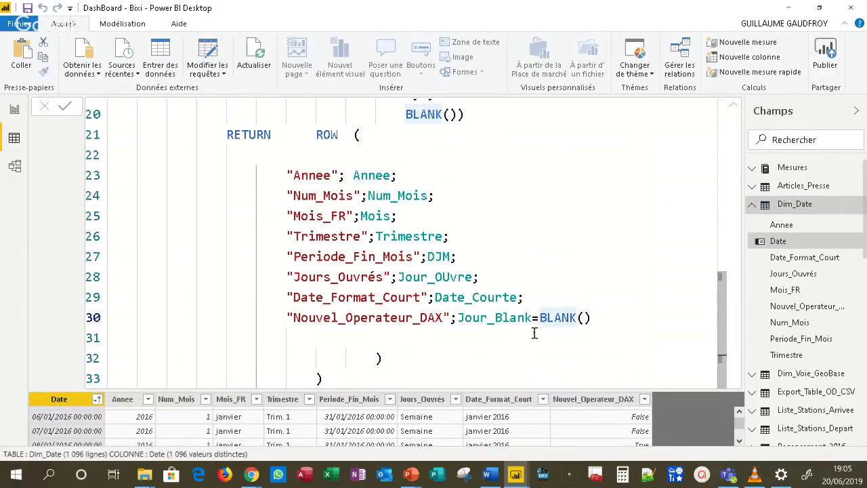
pyautogui.write('=')
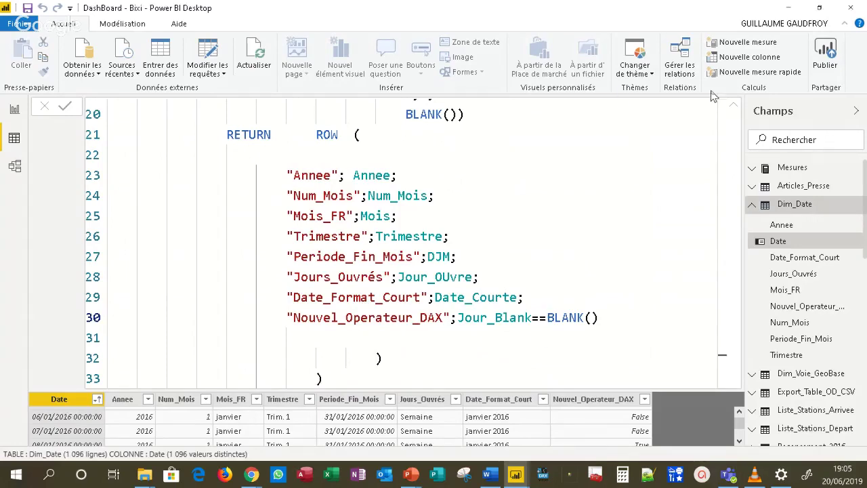
pyautogui.click(733, 106)
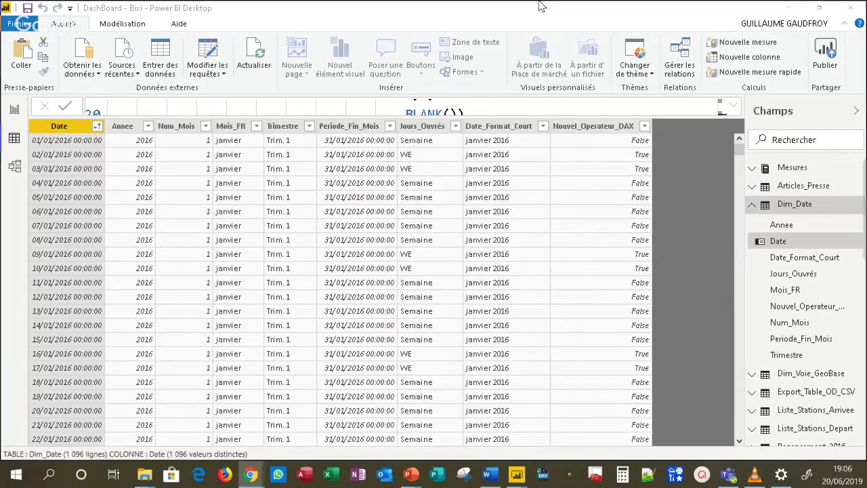
# Switch to the Power BI service in the browser and list the datasets of the Club Power BI V2 workspace
pyautogui.hotkey('alt', 'Tab')
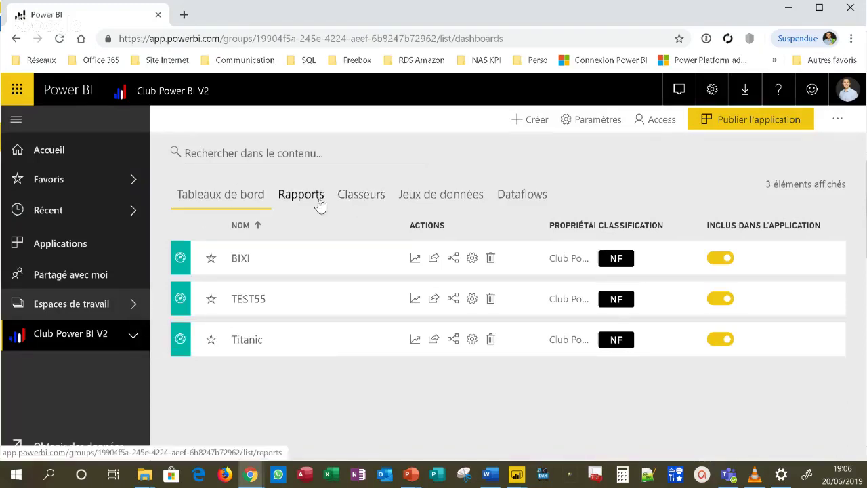
pyautogui.click(411, 196)
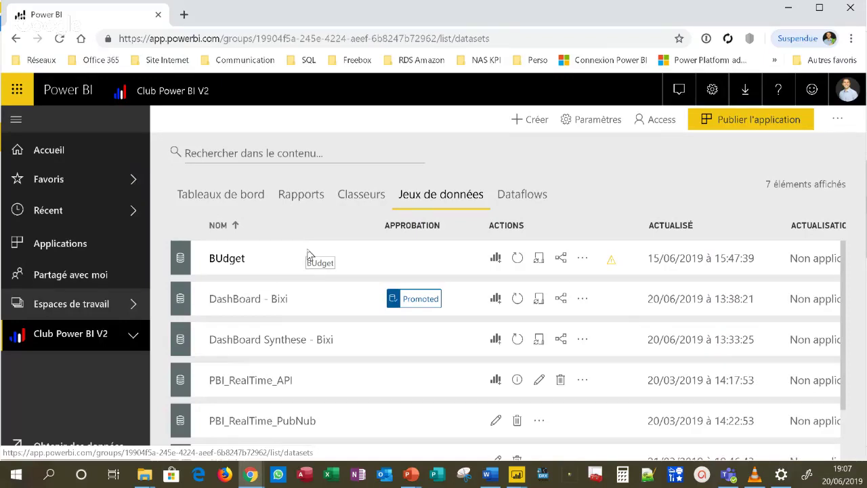
# View the admin portal's tenant setting "Utiliser des jeux de données dans plusieurs espaces de travail" and collapse it again
pyautogui.click(710, 90)
pyautogui.click(648, 211)
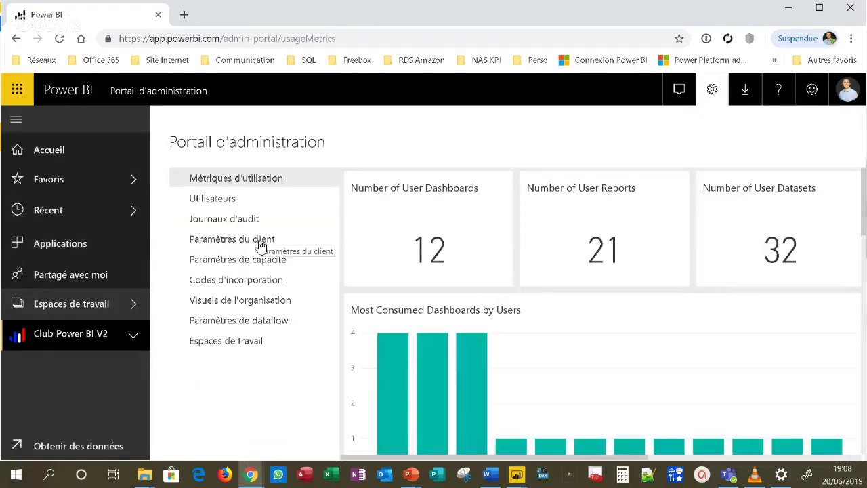
pyautogui.click(262, 241)
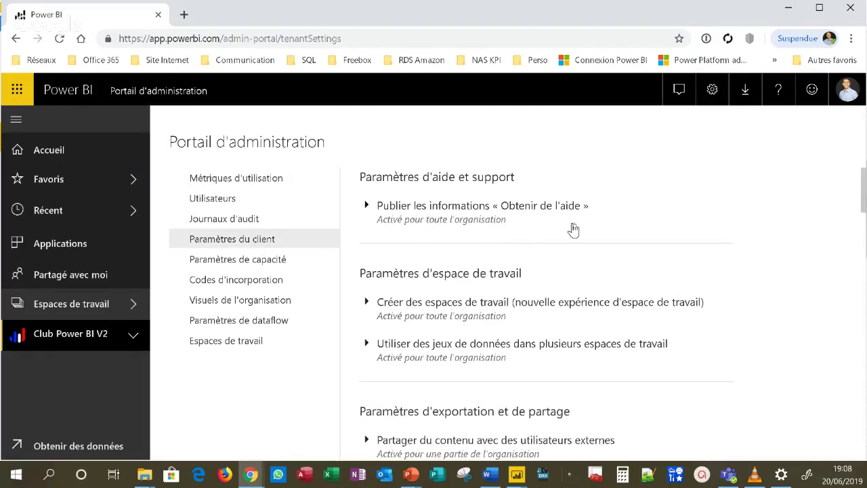
pyautogui.scroll(-1, 574, 227)
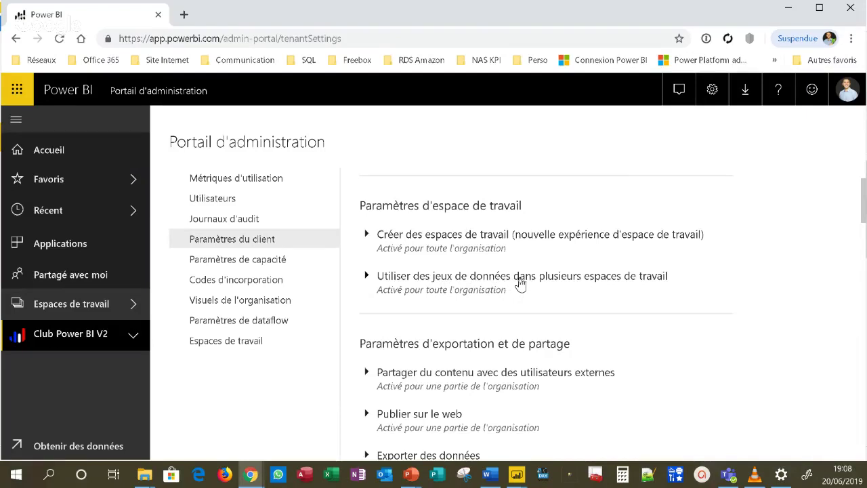
pyautogui.click(416, 280)
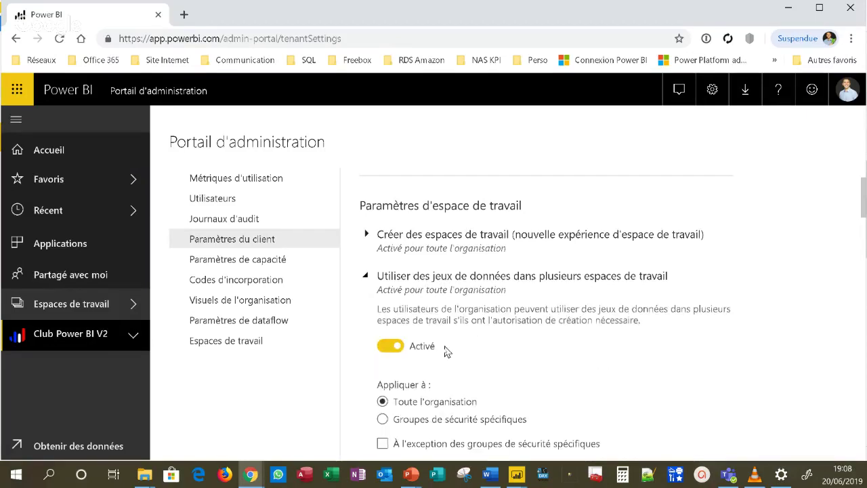
pyautogui.scroll(-1, 499, 325)
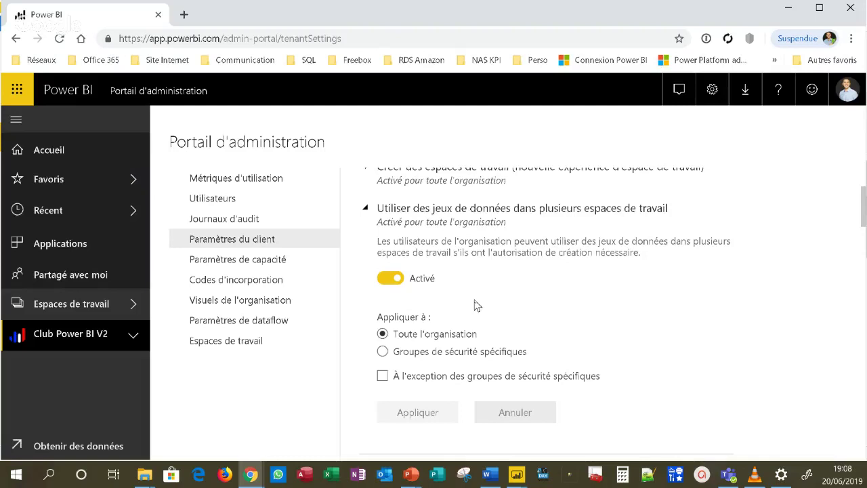
pyautogui.click(391, 208)
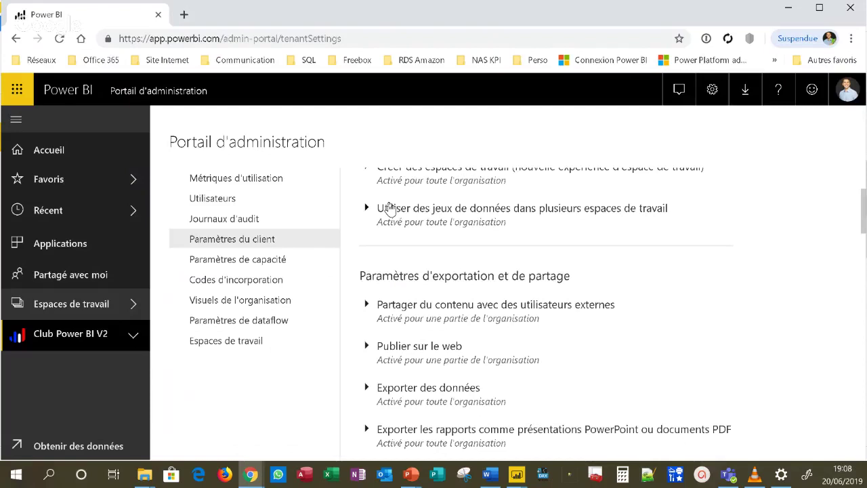
# Find the "Certification de jeux de données" setting among the export and sharing settings and expand its options
pyautogui.scroll(-1, 447, 273)
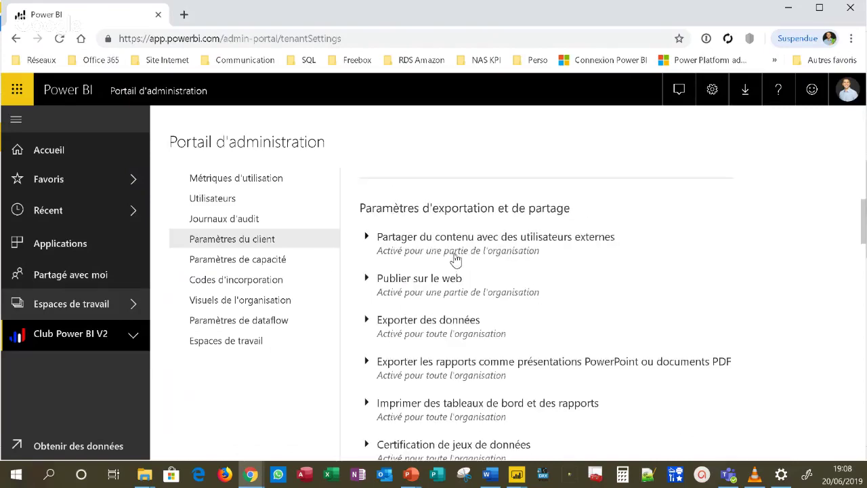
pyautogui.scroll(-1, 456, 259)
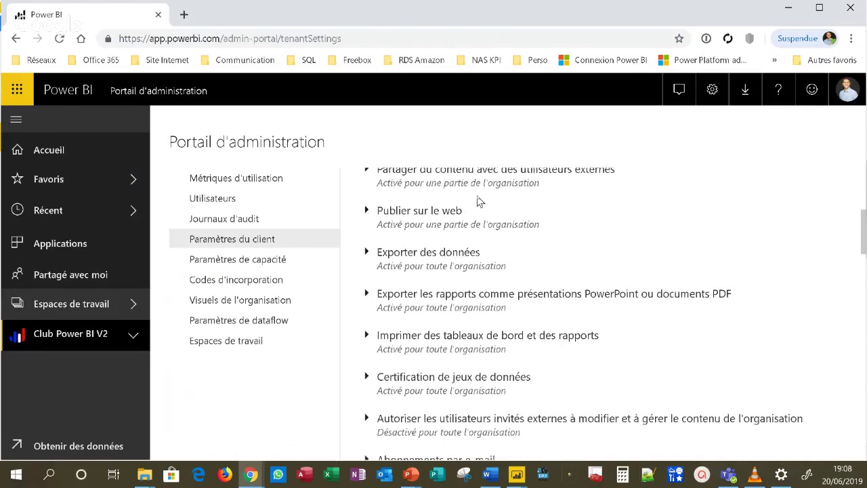
pyautogui.scroll(-1, 482, 216)
pyautogui.scroll(-1, 490, 257)
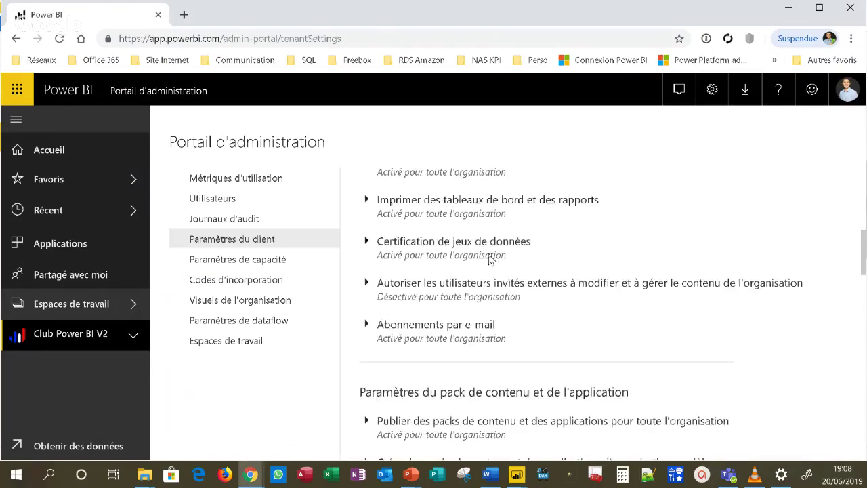
pyautogui.scroll(-2, 490, 258)
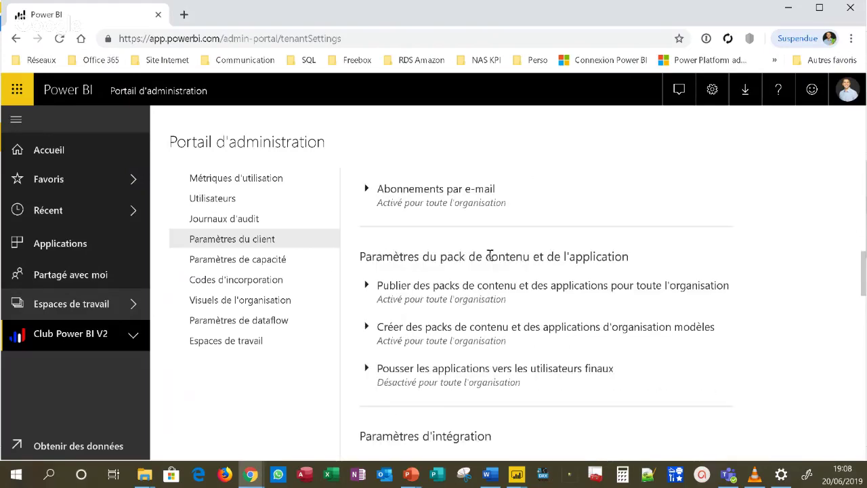
pyautogui.scroll(-3, 492, 258)
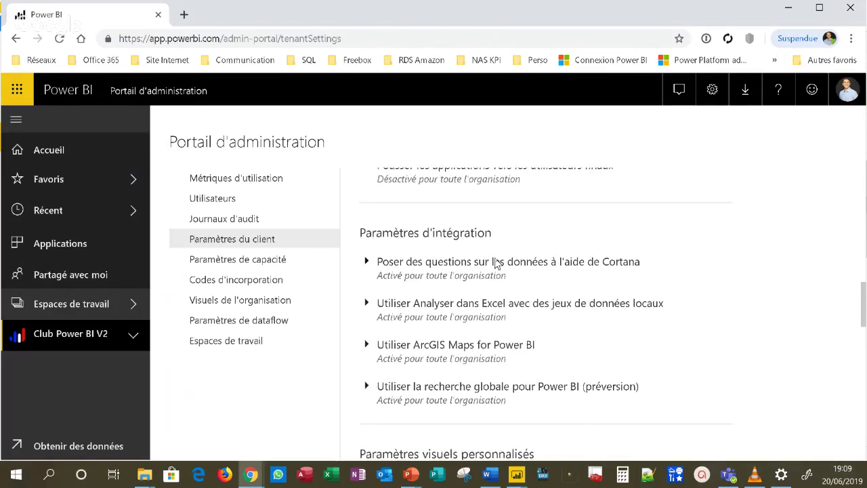
pyautogui.scroll(6, 495, 263)
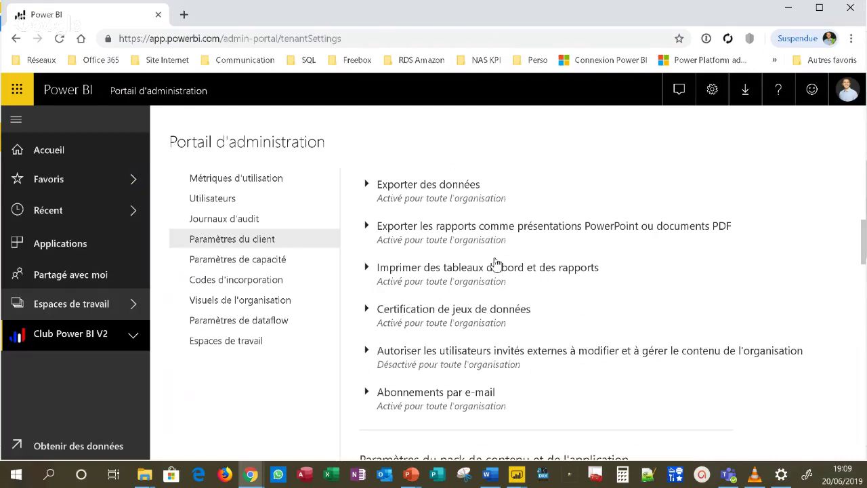
pyautogui.scroll(-1, 496, 263)
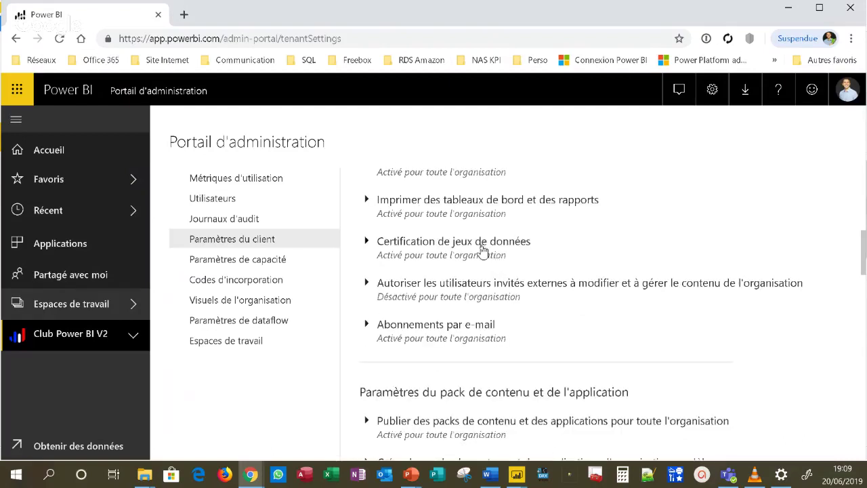
pyautogui.click(500, 255)
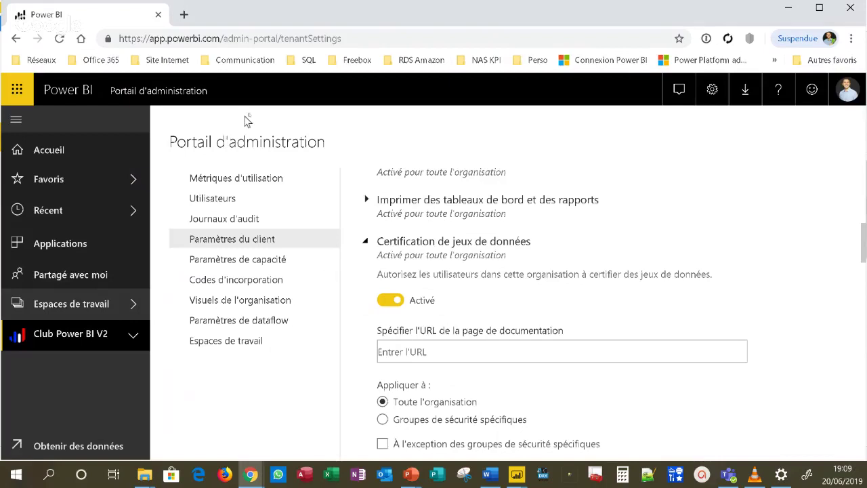
# Look through the Club Power BI V2 workspace's content and return to its dashboard list
pyautogui.click(133, 335)
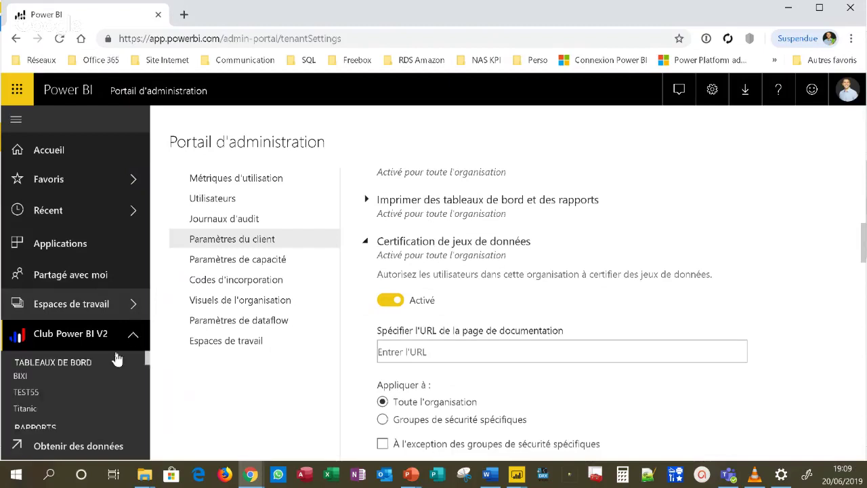
pyautogui.scroll(-1, 82, 391)
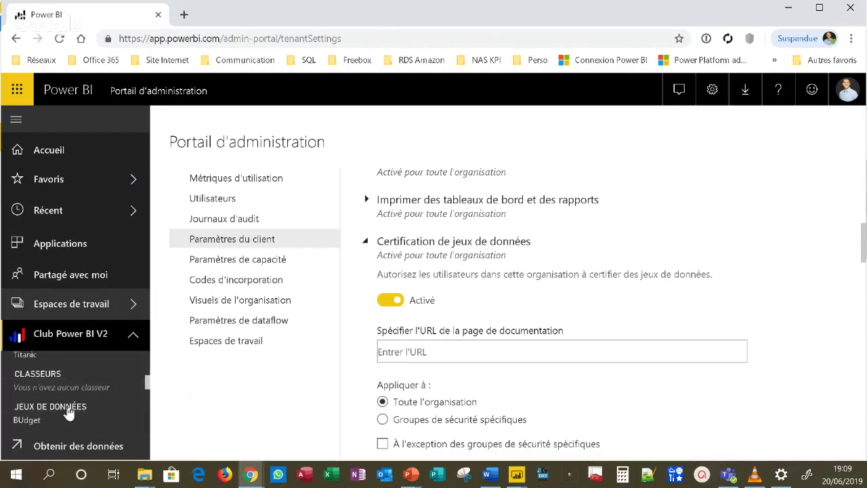
pyautogui.scroll(-1, 99, 376)
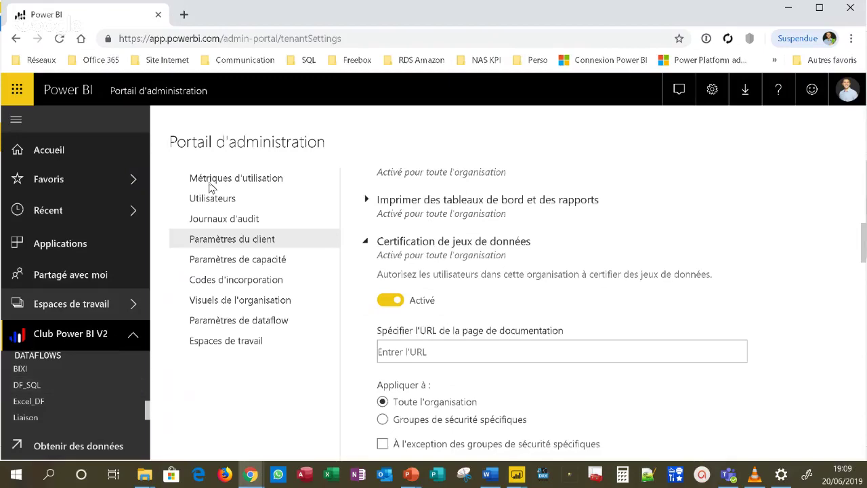
pyautogui.click(70, 333)
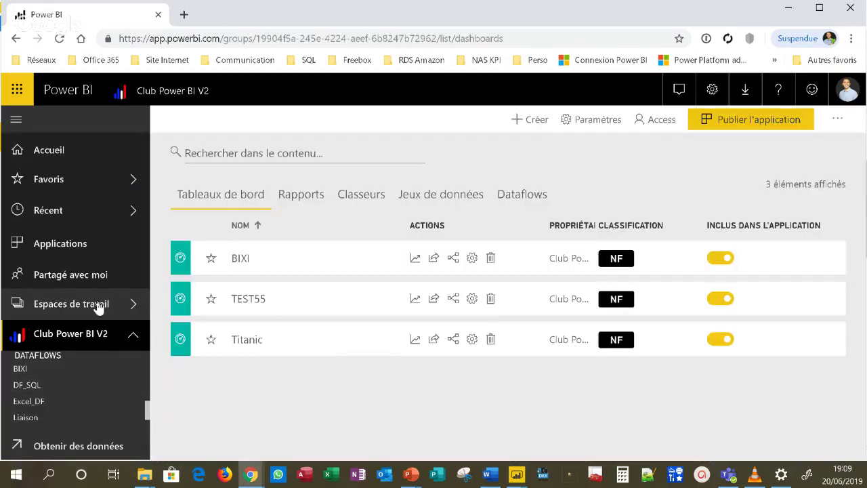
# Browse the workspaces, return to Club Power BI V2 and list its datasets
pyautogui.click(97, 306)
pyautogui.click(436, 368)
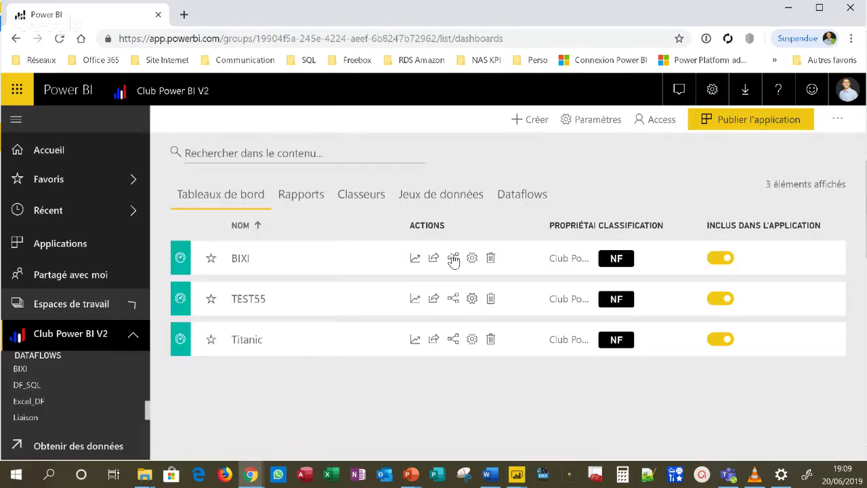
pyautogui.click(450, 197)
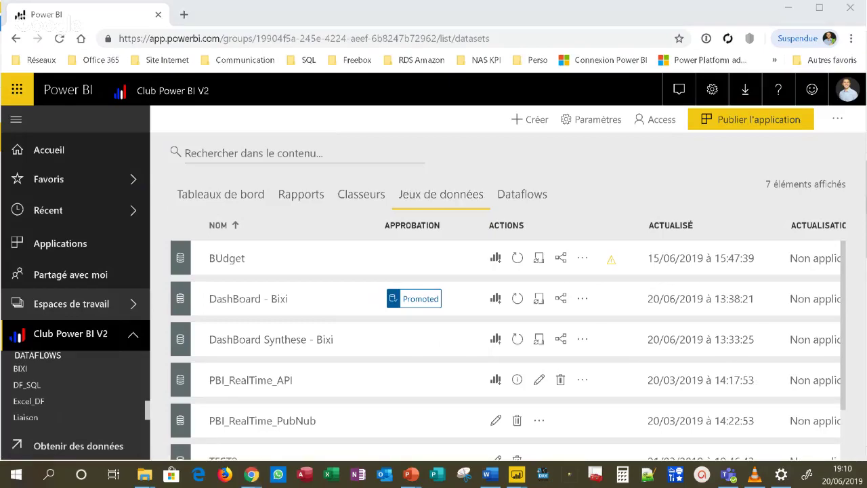
# Switch to Power BI Desktop, show the Analyse des Trajets page in report view and expand the filter pane
pyautogui.hotkey('alt', 'Tab')
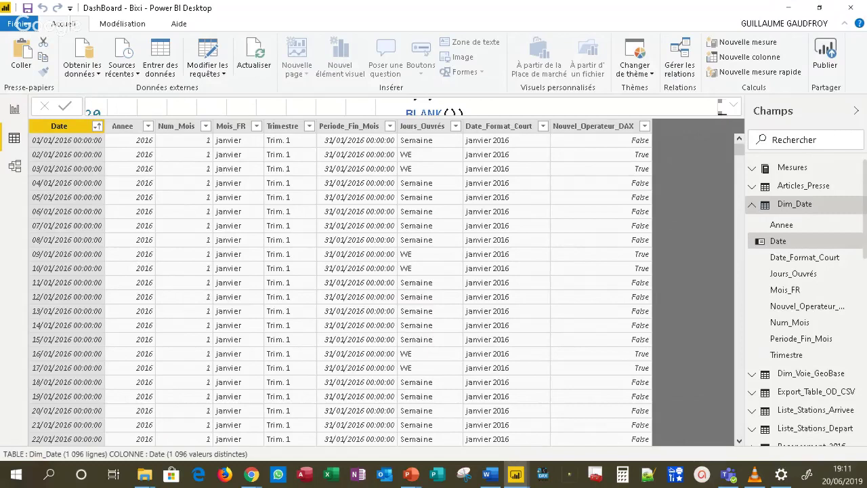
pyautogui.click(490, 476)
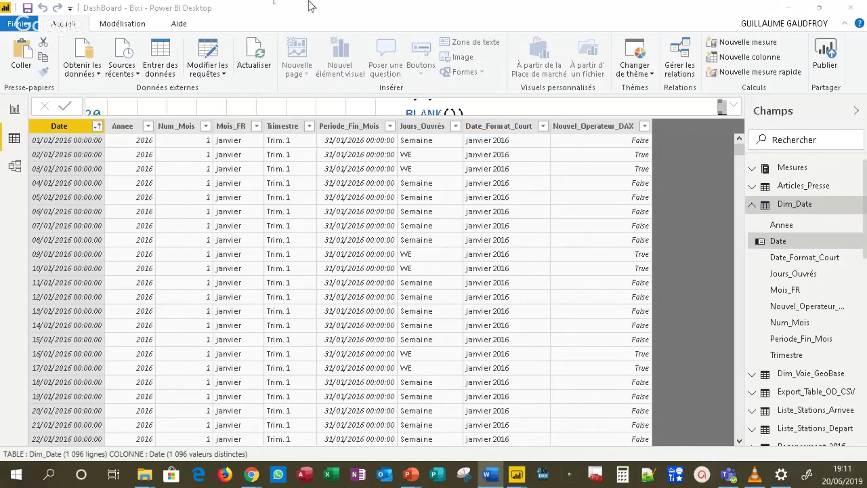
pyautogui.click(27, 107)
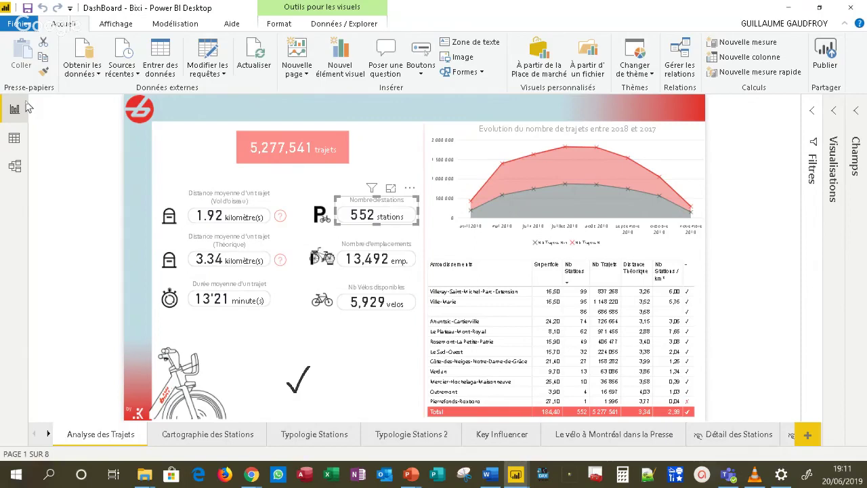
pyautogui.click(813, 112)
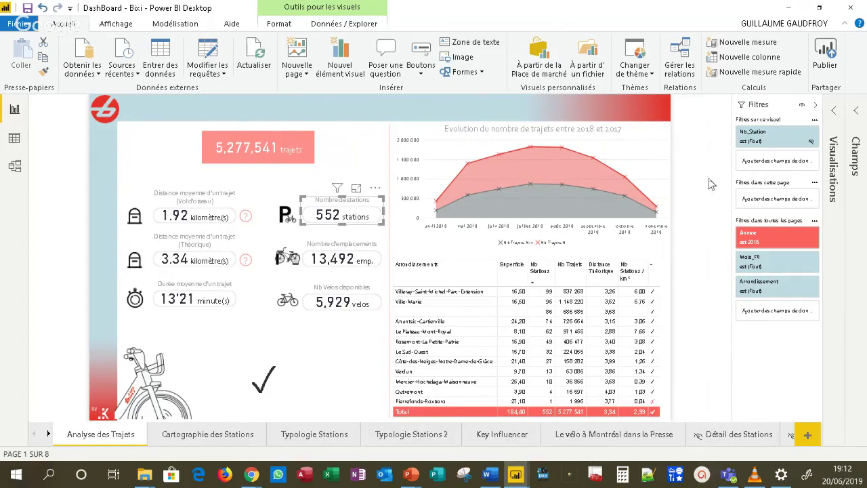
pyautogui.click(758, 104)
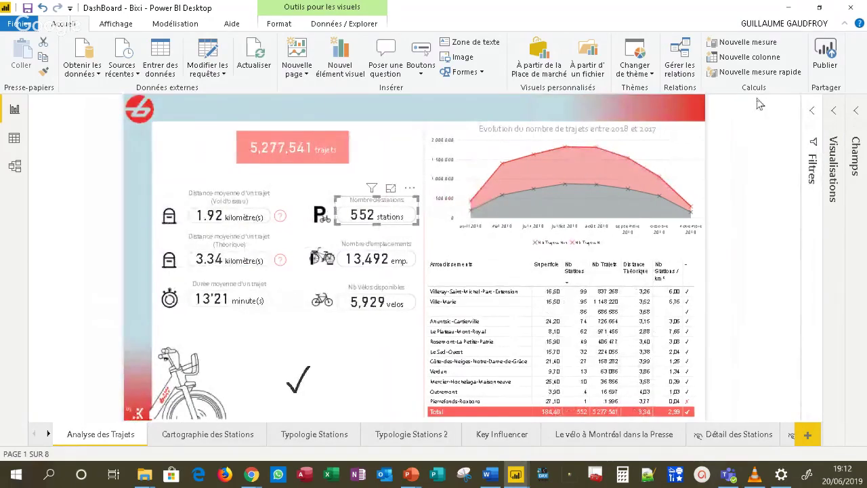
pyautogui.click(814, 109)
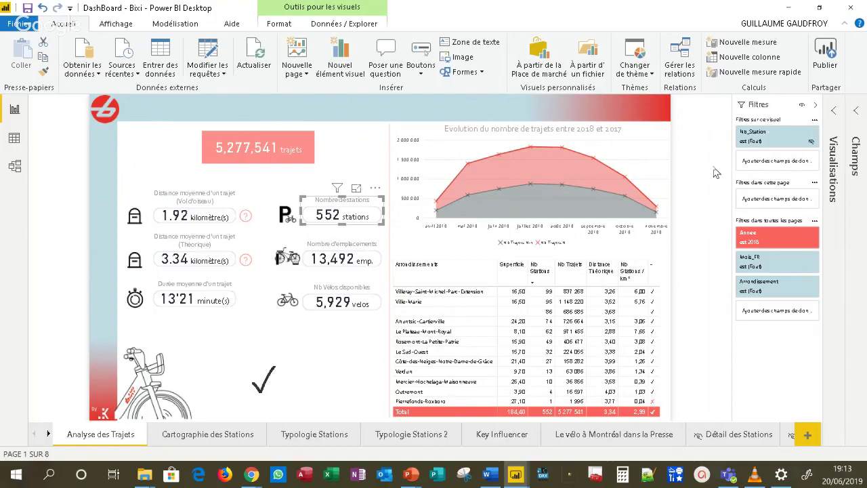
# Move the all-pages filter Mois_FR above Annee and back, and open the Annee filter's name for editing without changing it
pyautogui.doubleClick(348, 380)
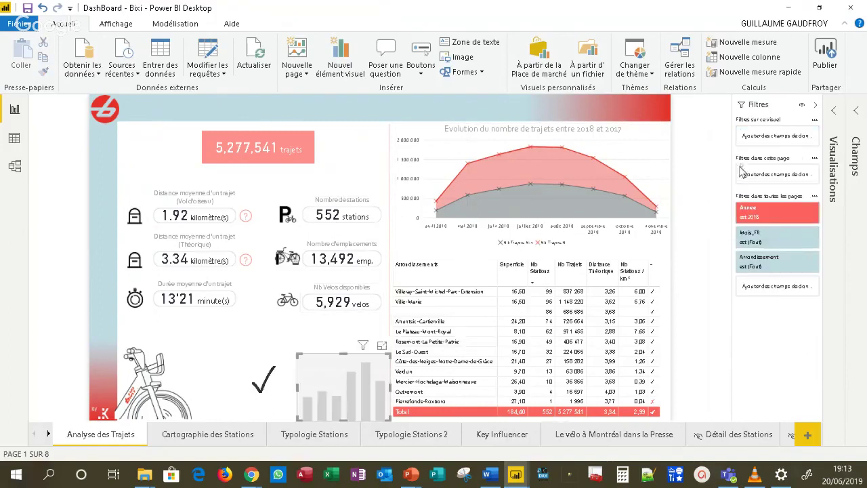
pyautogui.click(729, 328)
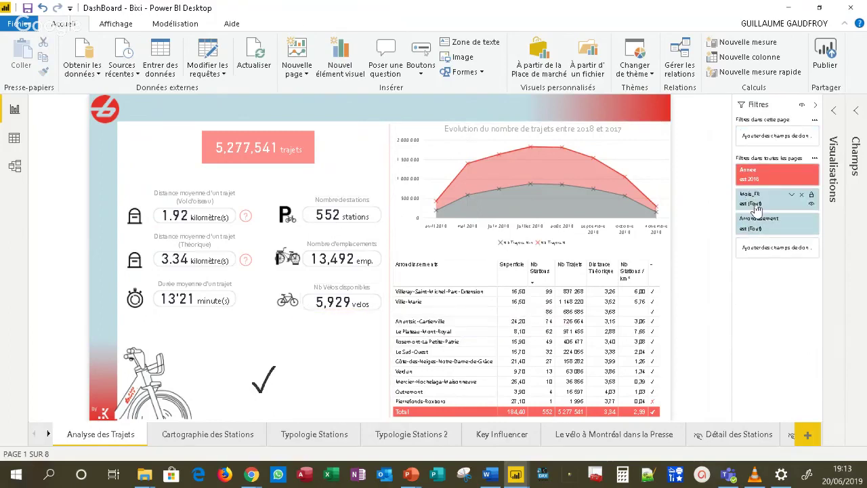
pyautogui.moveTo(754, 204); pyautogui.dragTo(760, 177)
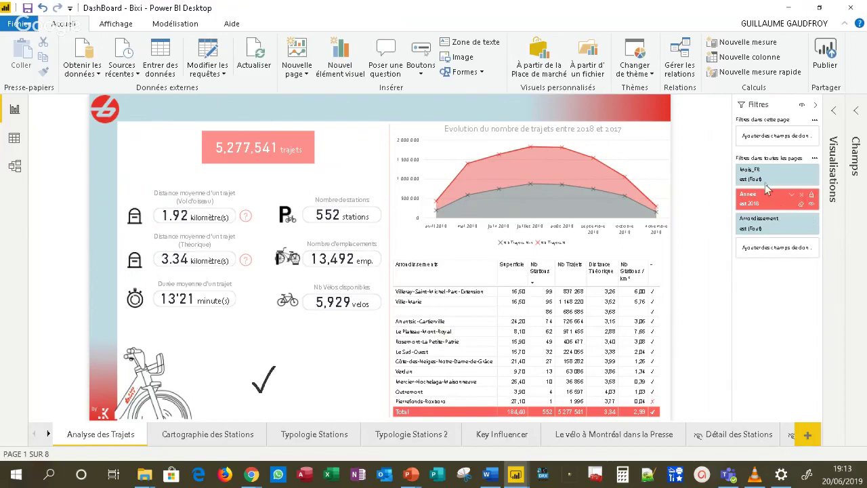
pyautogui.moveTo(762, 177); pyautogui.dragTo(762, 217)
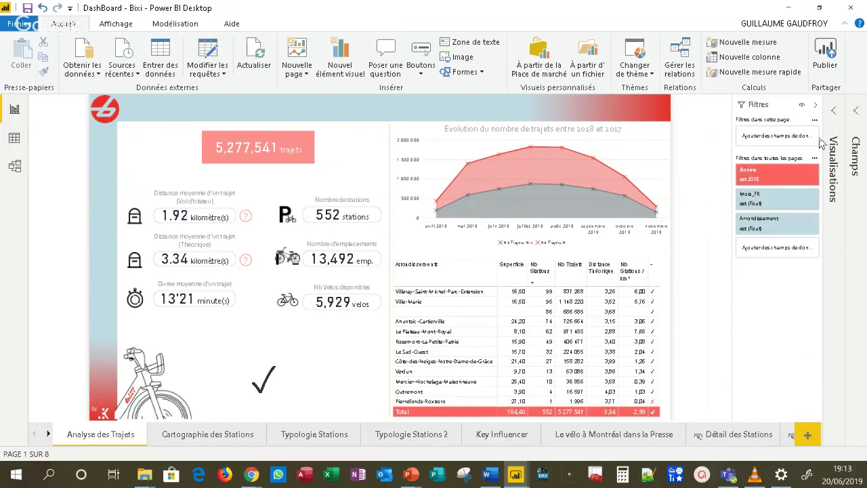
pyautogui.doubleClick(749, 169)
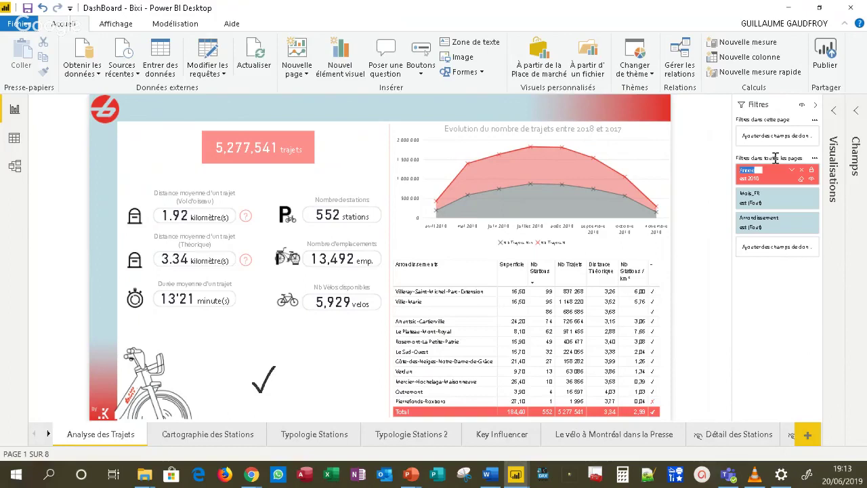
pyautogui.press('Return')
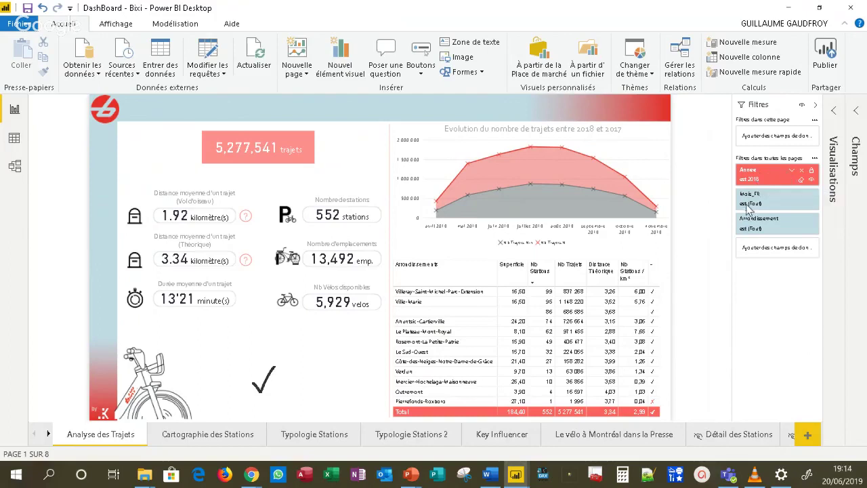
# Set the filter pane's background colour to light grey in the page formatting options
pyautogui.click(834, 112)
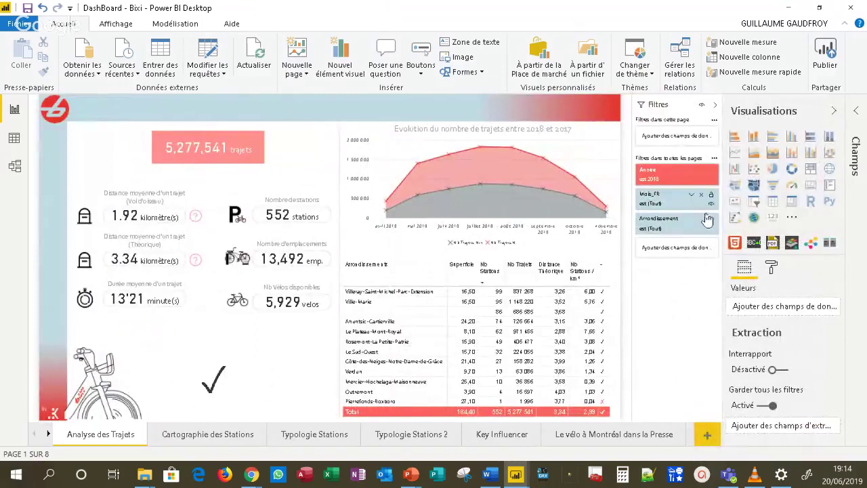
pyautogui.click(771, 268)
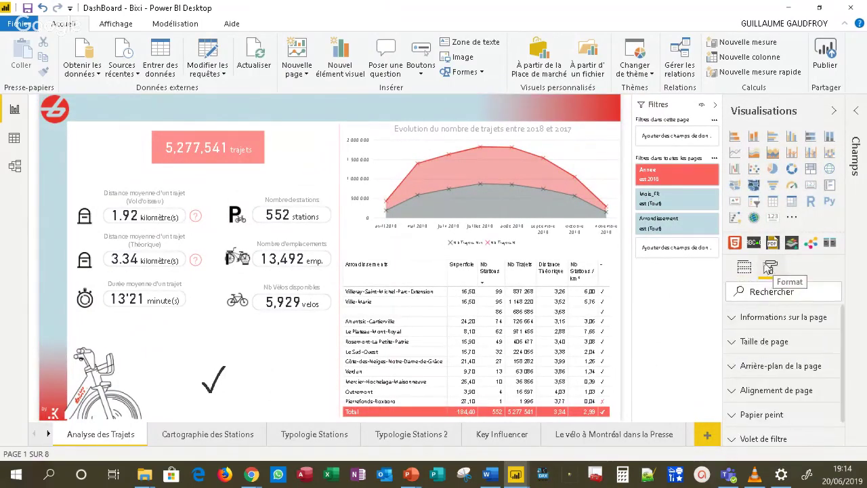
pyautogui.scroll(-1, 777, 345)
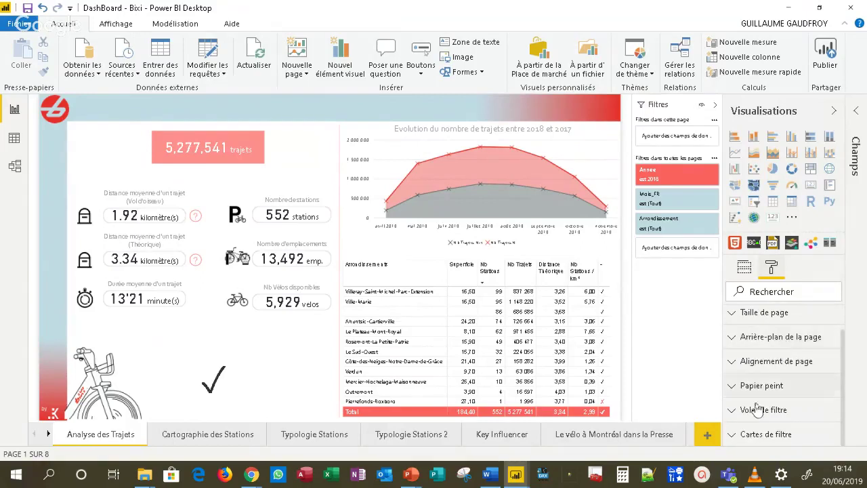
pyautogui.click(735, 411)
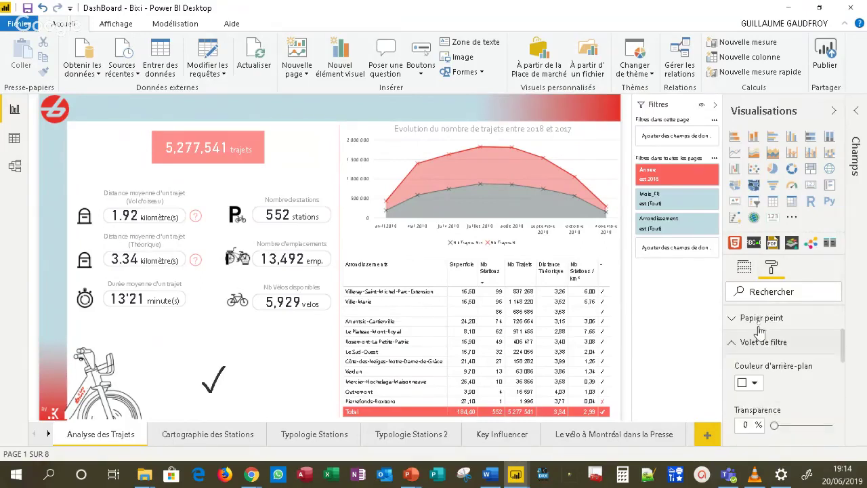
pyautogui.moveTo(674, 222)
pyautogui.scroll(-2, 799, 337)
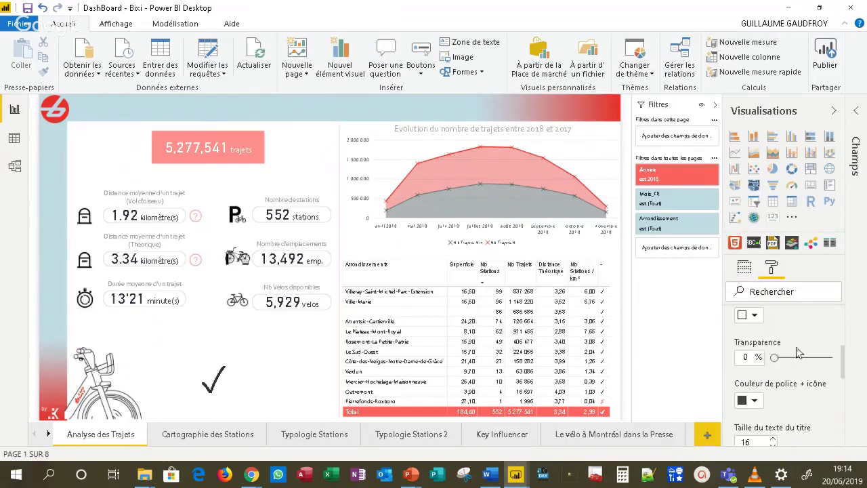
pyautogui.click(755, 315)
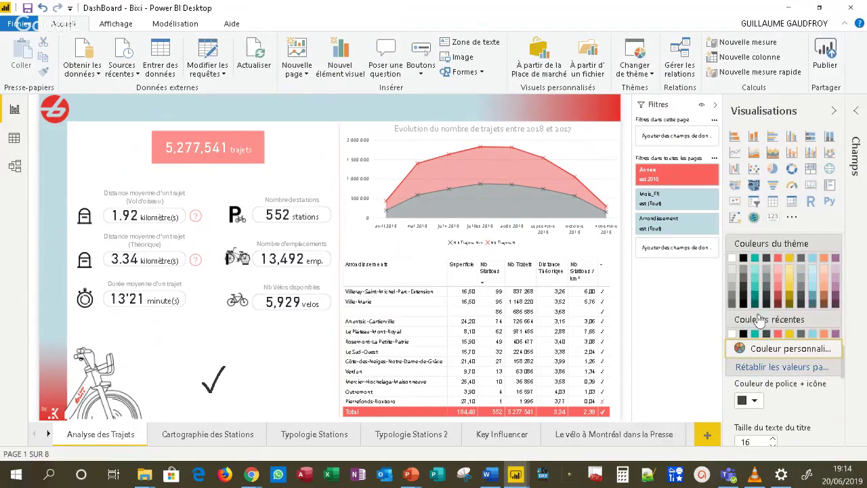
pyautogui.click(738, 270)
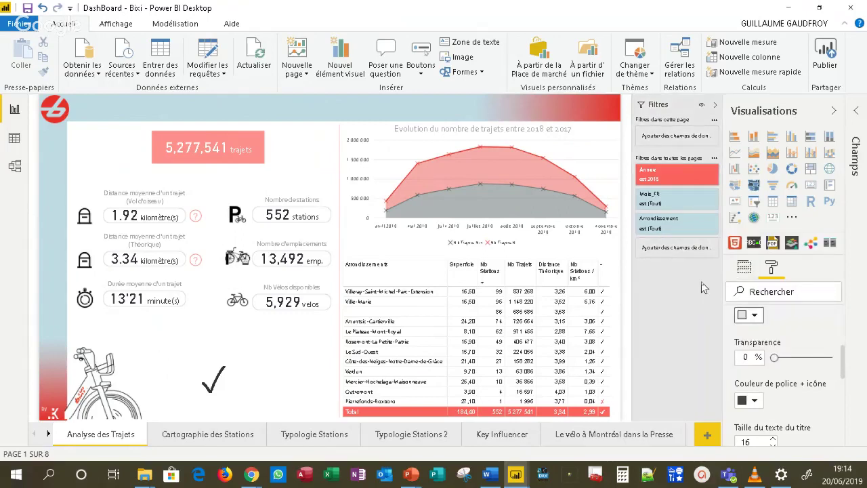
# Restore the filter pane's background colour to white and collapse the pane's formatting settings
pyautogui.click(754, 317)
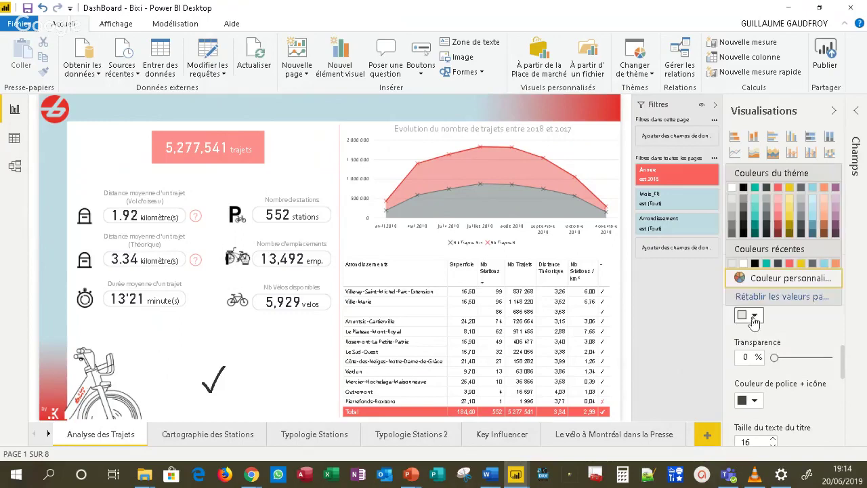
pyautogui.click(732, 190)
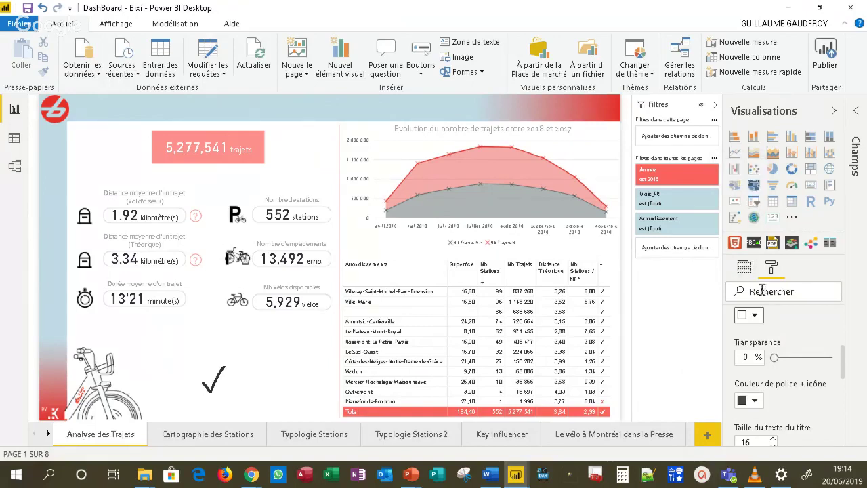
pyautogui.scroll(2, 752, 325)
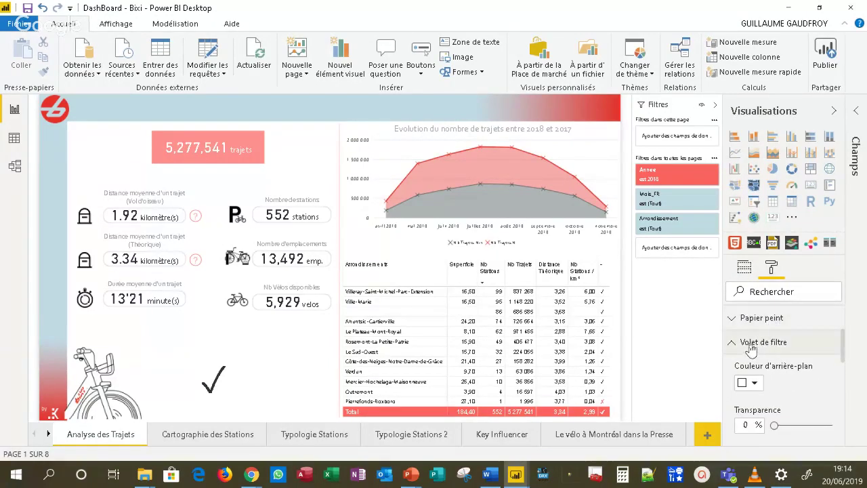
pyautogui.click(751, 344)
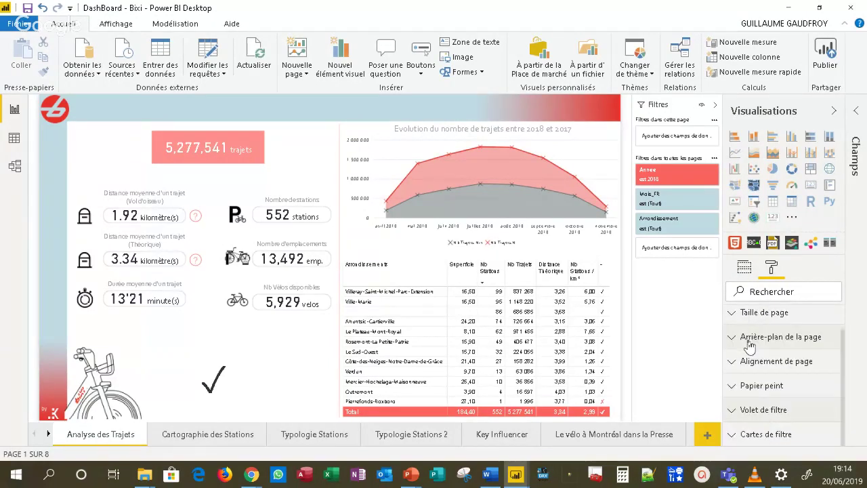
# Expand the filter card formatting options and examine the choices for the card type, keeping Disponible
pyautogui.click(754, 437)
pyautogui.scroll(-4, 779, 365)
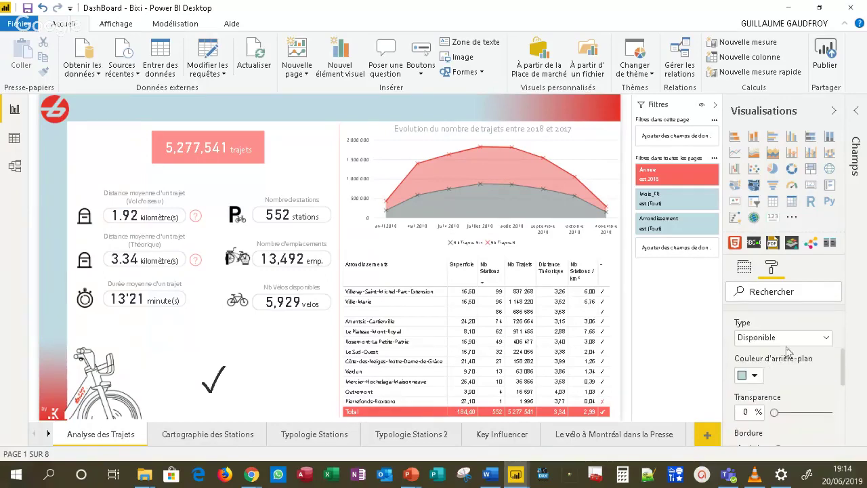
pyautogui.scroll(2, 789, 349)
pyautogui.moveTo(791, 359)
pyautogui.click(765, 338)
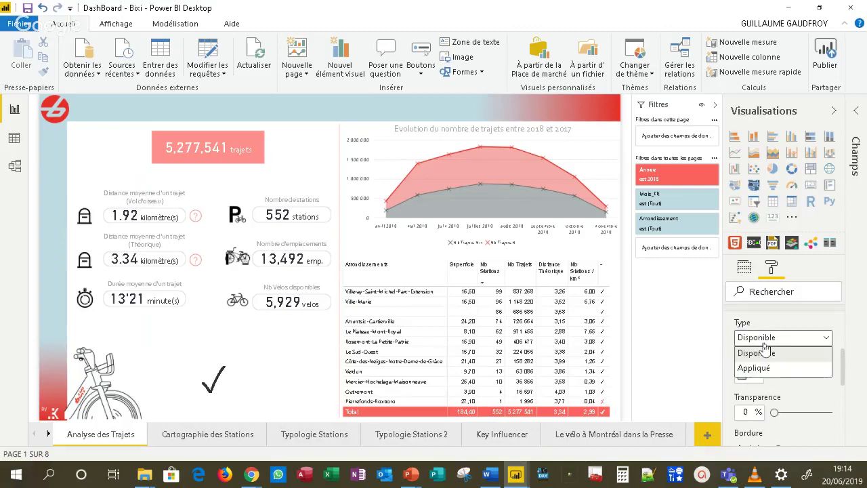
pyautogui.click(724, 344)
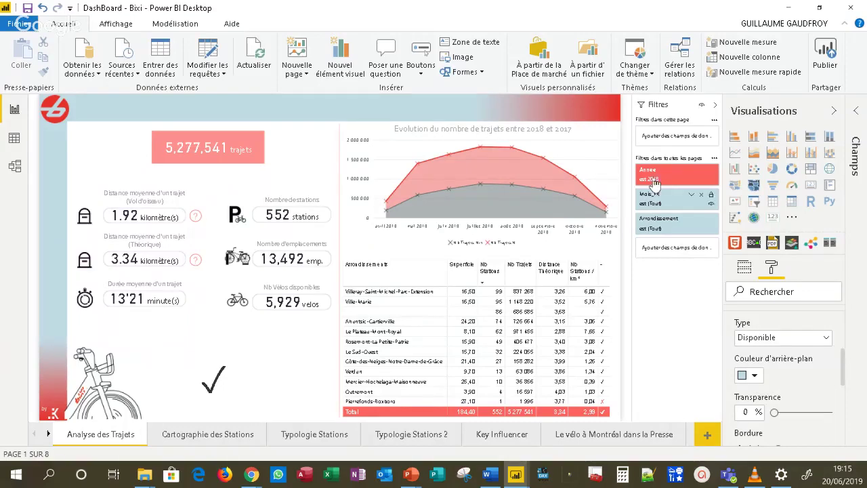
# Expand the Mois_FR filter, restrict it to janvier and clear that selection again
pyautogui.click(691, 195)
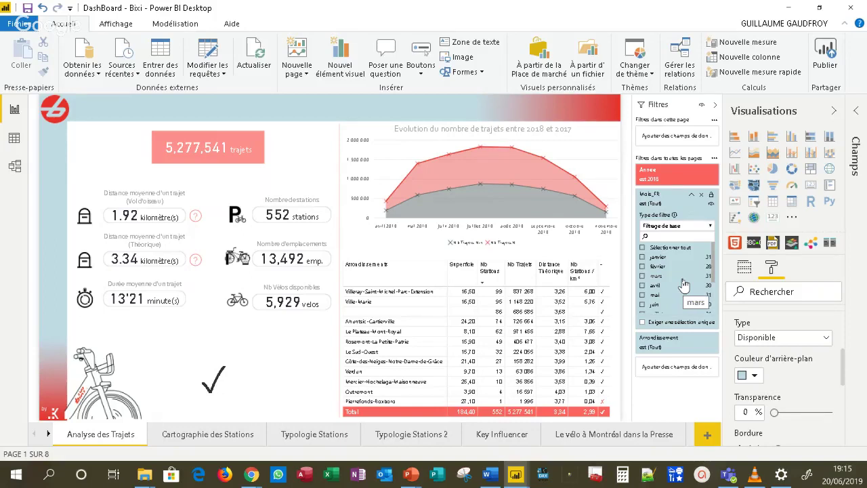
pyautogui.click(649, 260)
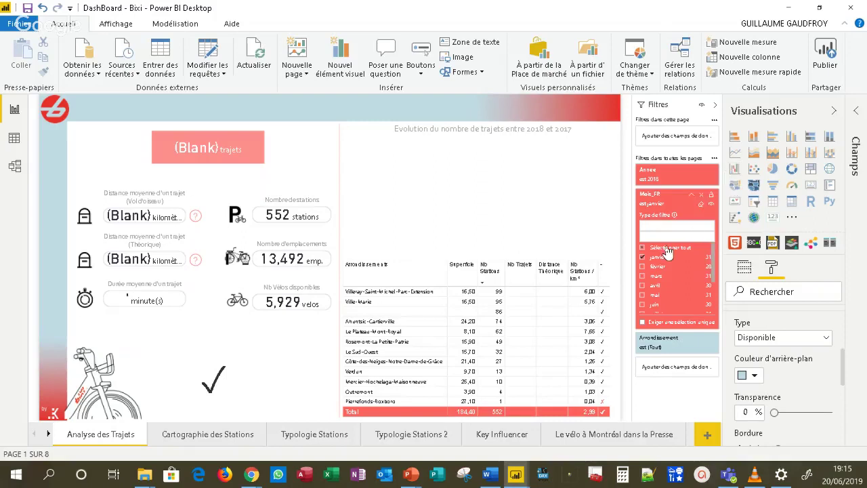
pyautogui.click(657, 260)
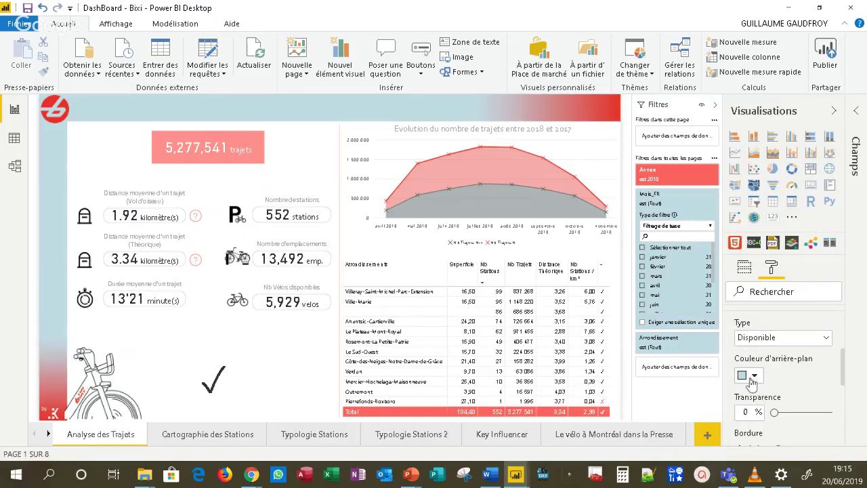
# Show the filter card formatting for the Appliqué type, review its settings and collapse the Mois_FR filter
pyautogui.click(776, 339)
pyautogui.click(775, 369)
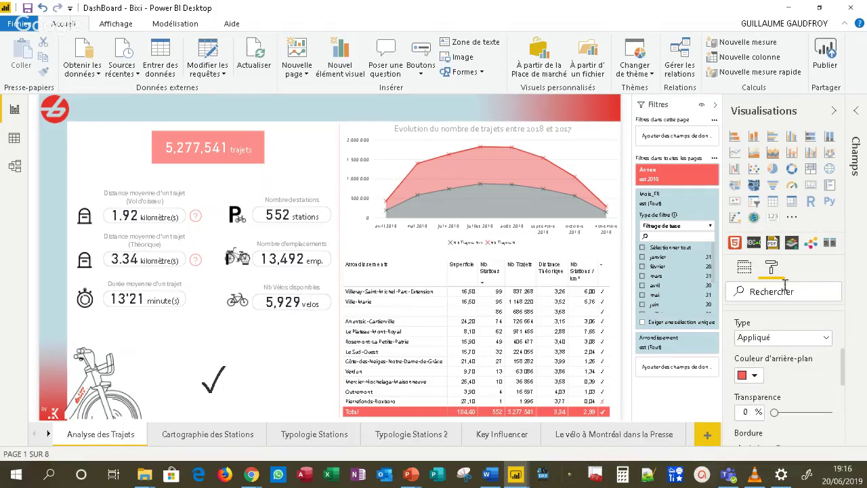
pyautogui.scroll(-1, 825, 379)
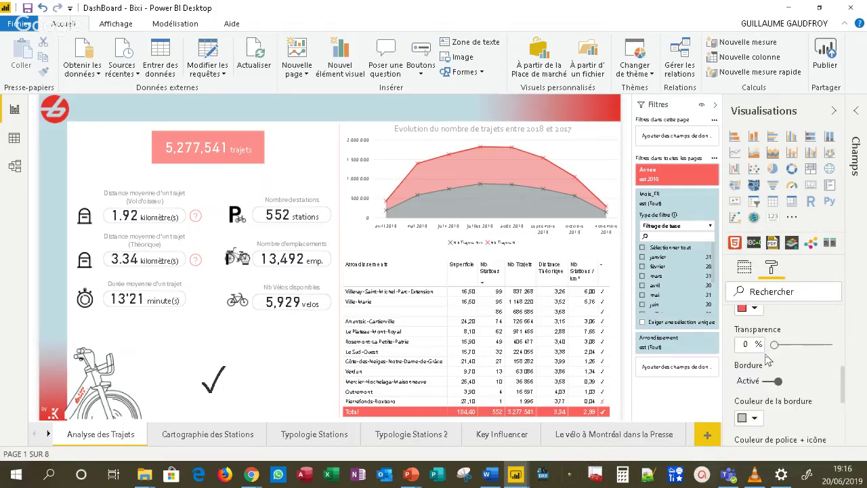
pyautogui.scroll(2, 772, 359)
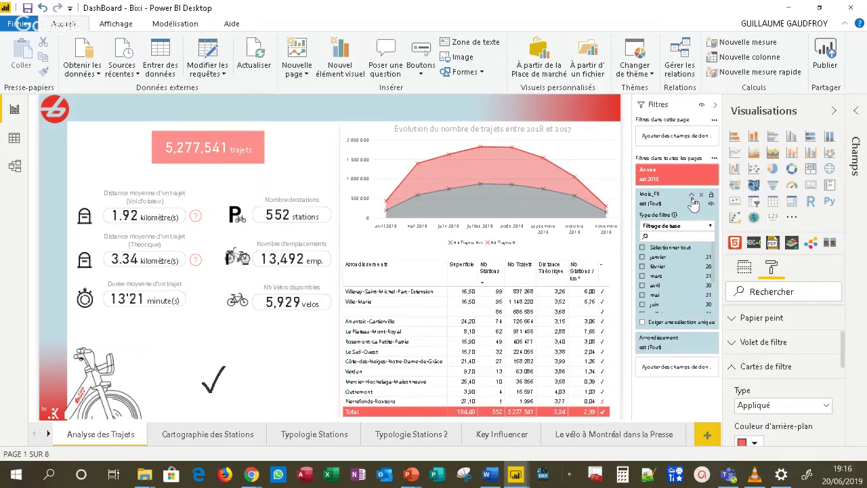
pyautogui.click(691, 194)
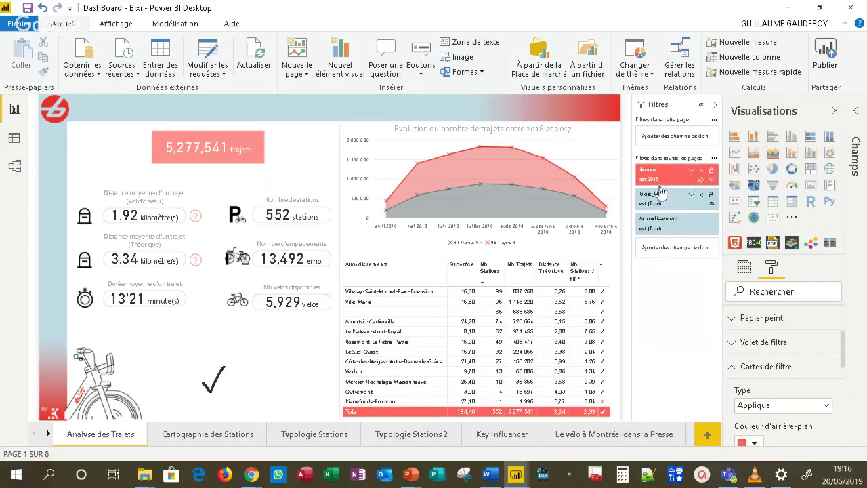
# Expand the Annee filter card, examine its year choices and single-selection option, and collapse it
pyautogui.click(713, 170)
pyautogui.click(693, 173)
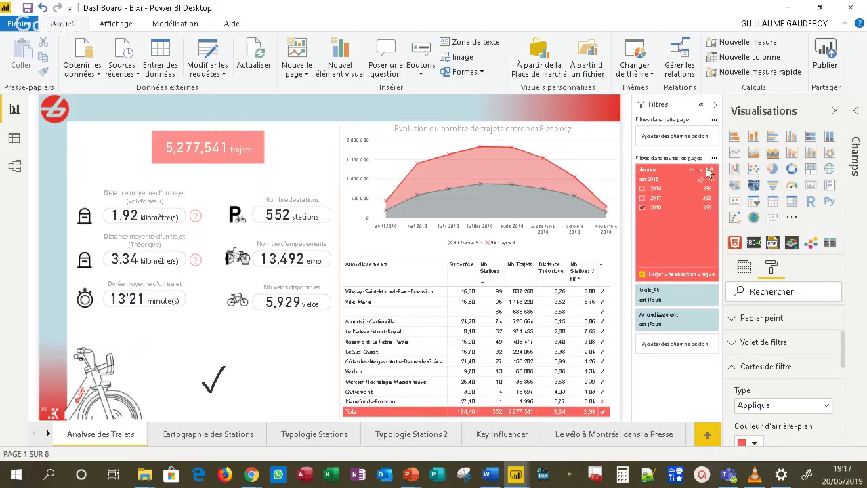
pyautogui.click(691, 173)
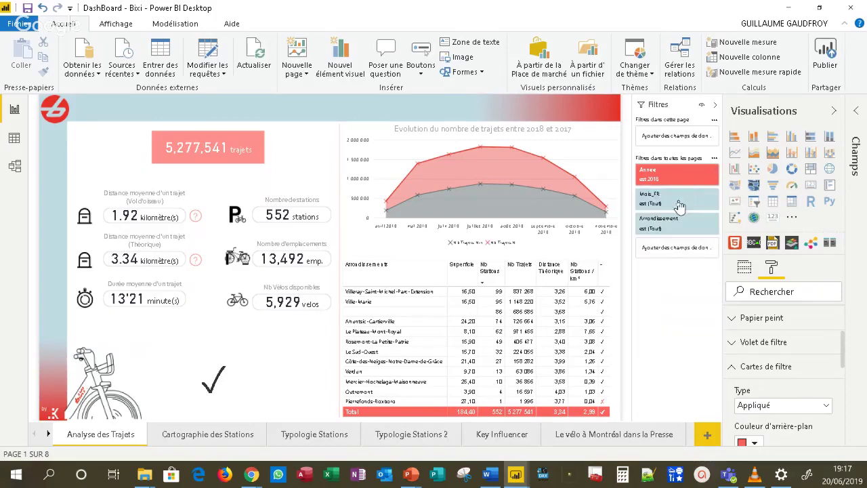
# Expand the Mois_FR filter, switch its type to Filtrage avancé and return it to Filtrage de base
pyautogui.click(692, 196)
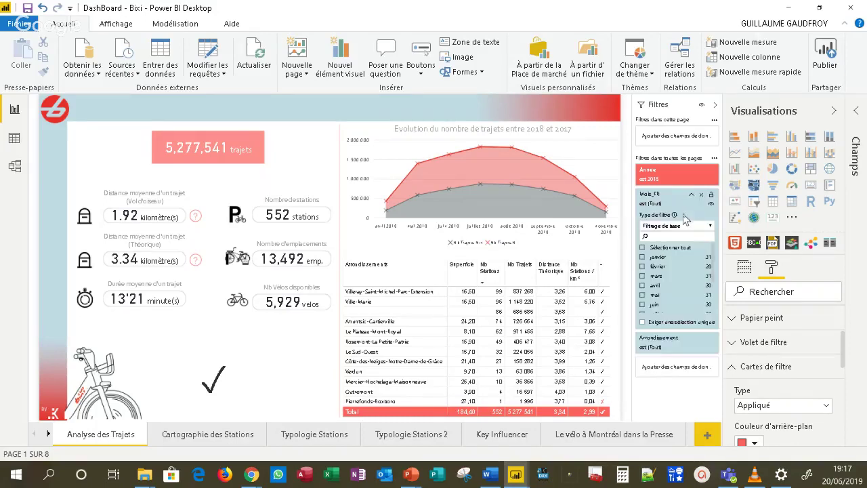
pyautogui.click(675, 226)
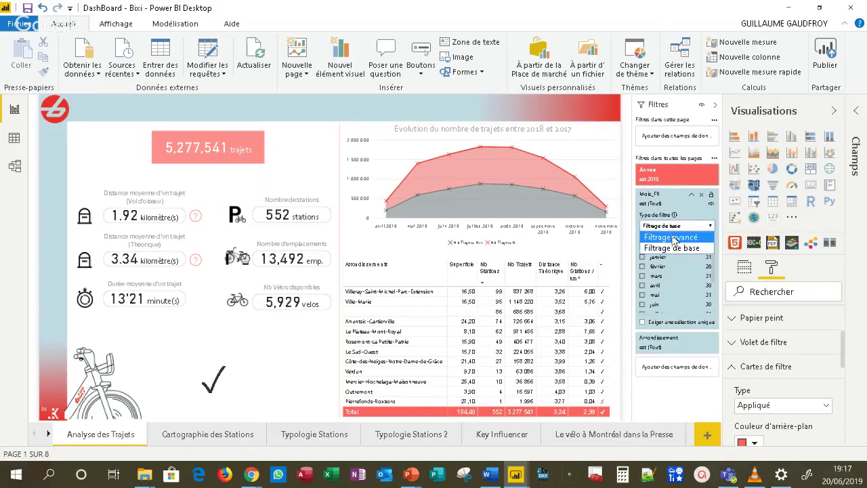
pyautogui.click(671, 236)
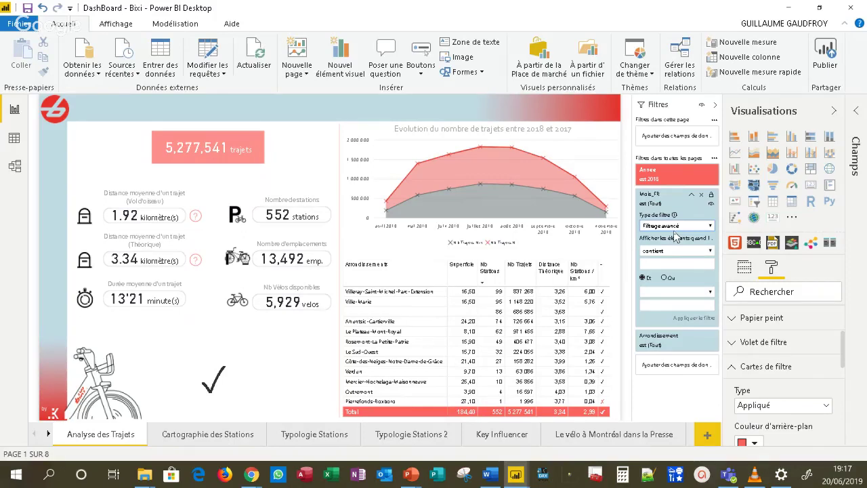
pyautogui.click(681, 227)
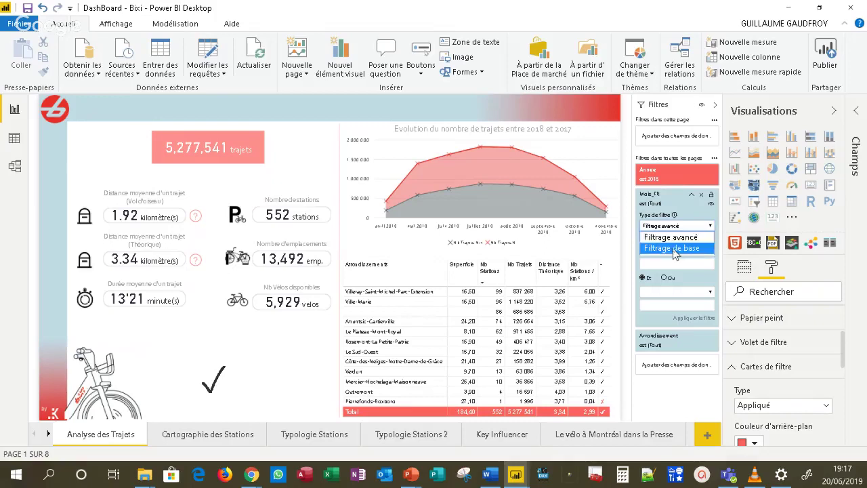
pyautogui.click(674, 250)
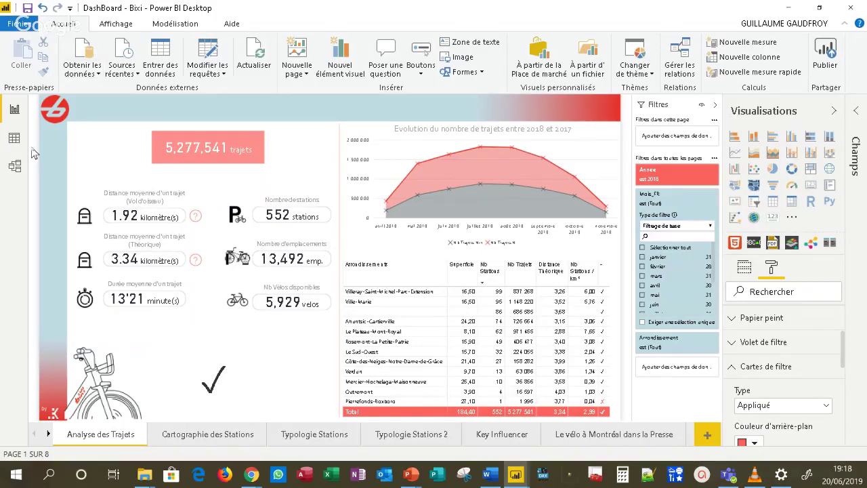
# Review the active file's report settings for the filtering experience, including whether users may change filter types, and leave the options without saving
pyautogui.click(18, 24)
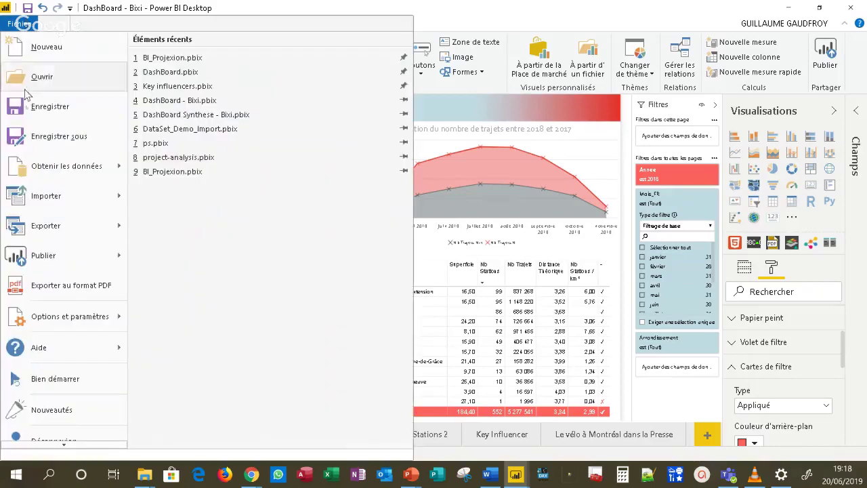
pyautogui.moveTo(95, 317)
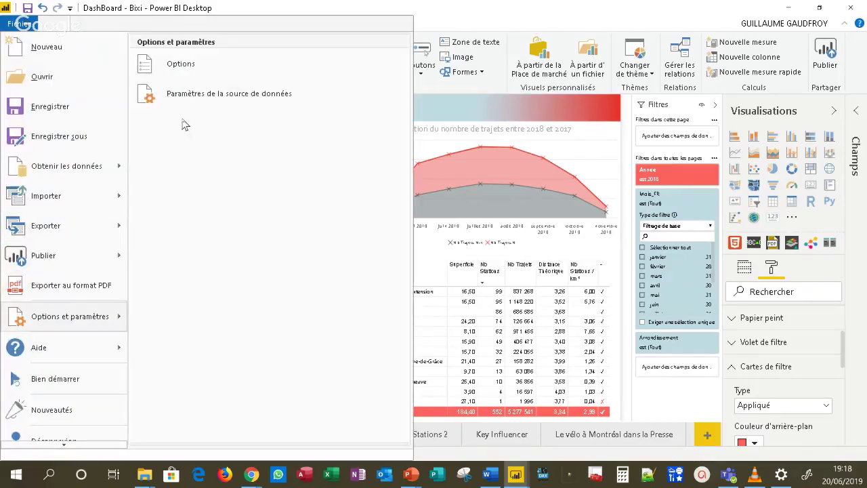
pyautogui.click(193, 66)
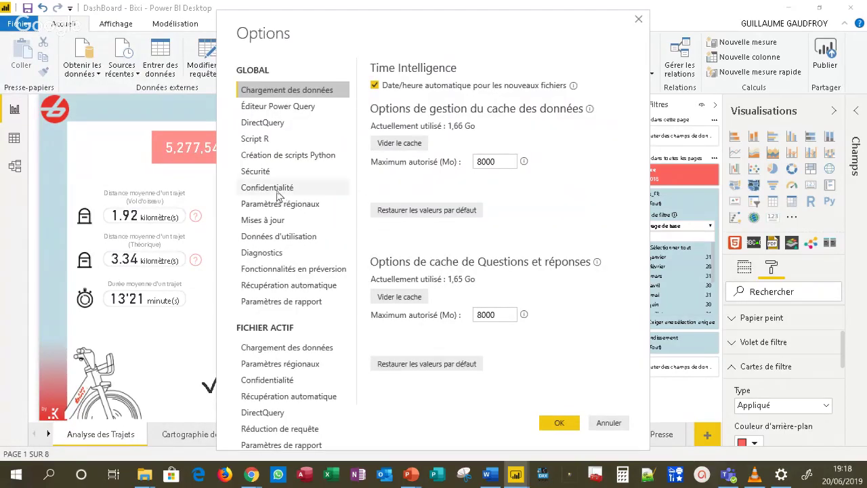
pyautogui.click(301, 444)
pyautogui.scroll(-1, 418, 269)
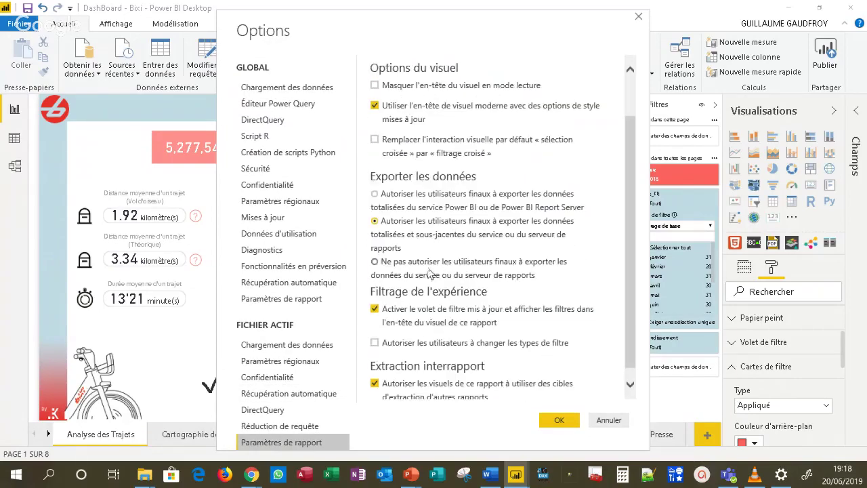
pyautogui.scroll(-1, 440, 325)
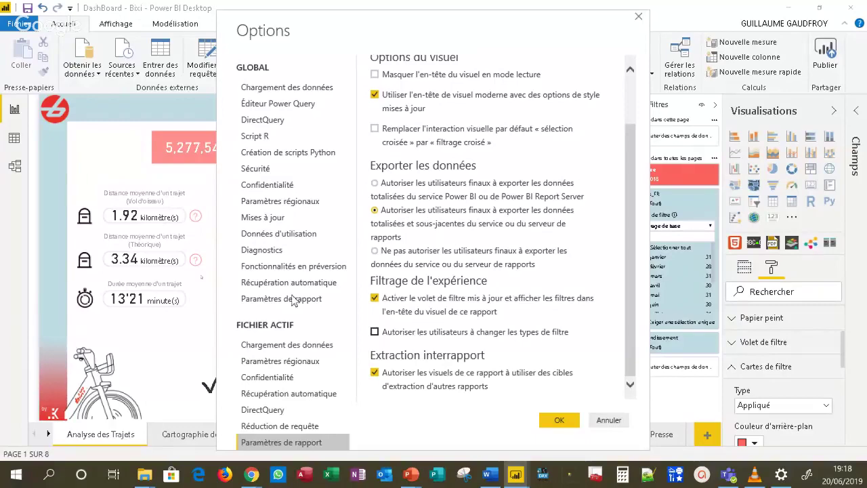
pyautogui.click(600, 421)
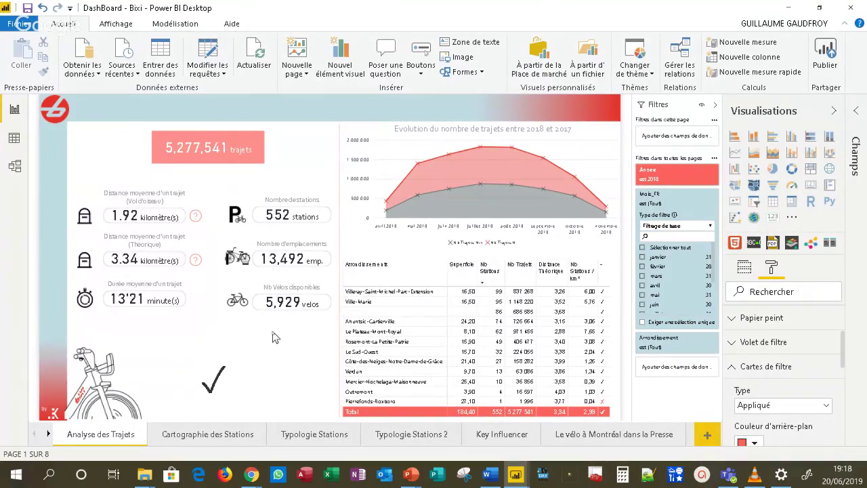
# Select the average trip distance (Vol d'oiseau) card to show its visual-level filters, and collapse the Mois_FR filter
pyautogui.click(162, 203)
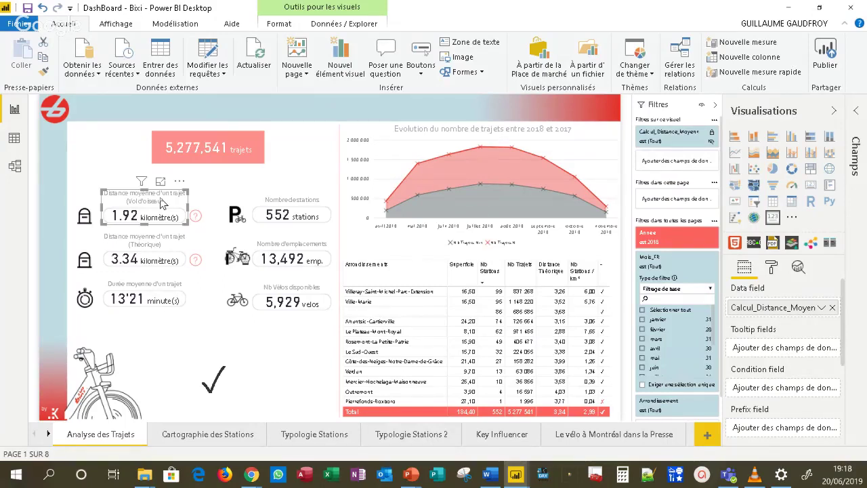
pyautogui.click(692, 259)
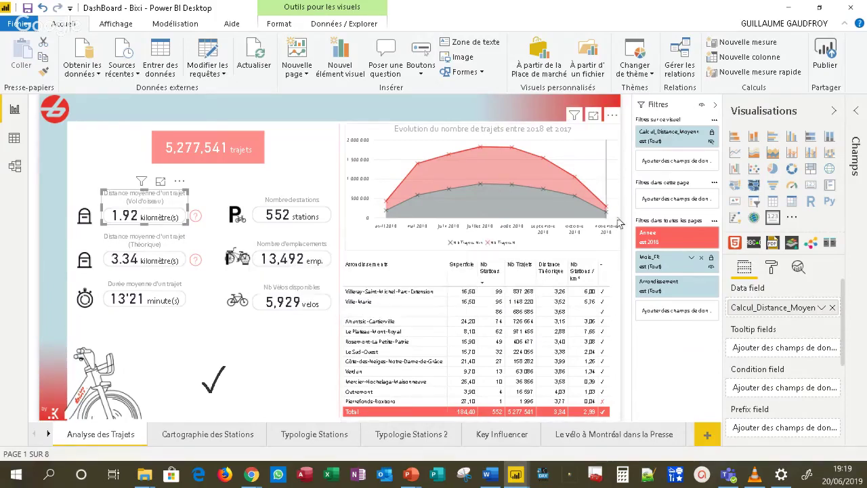
pyautogui.moveTo(619, 222)
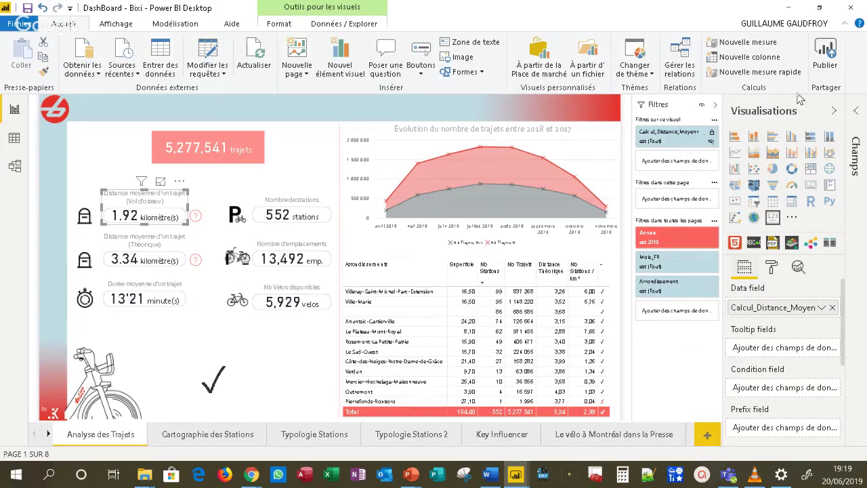
# Add the Duree_Moyenne_Trajet_Centieme measure from Table_OD as a visual-level filter on the selected card and remove it again
pyautogui.click(858, 112)
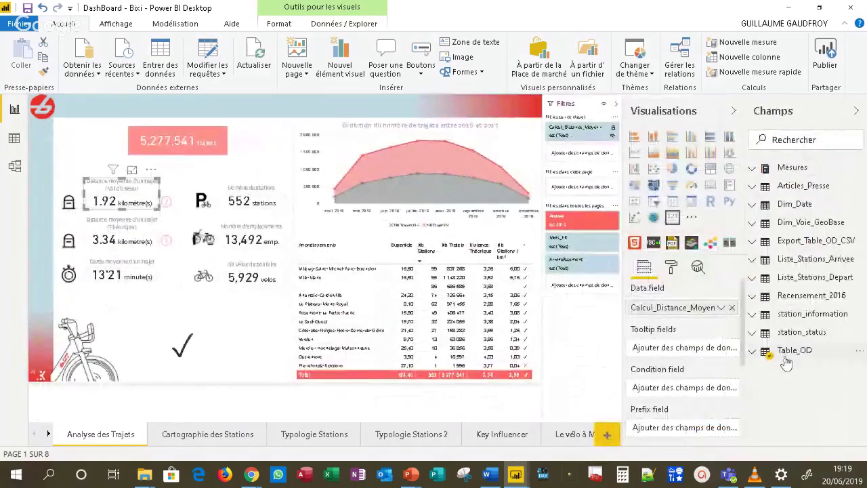
pyautogui.click(752, 350)
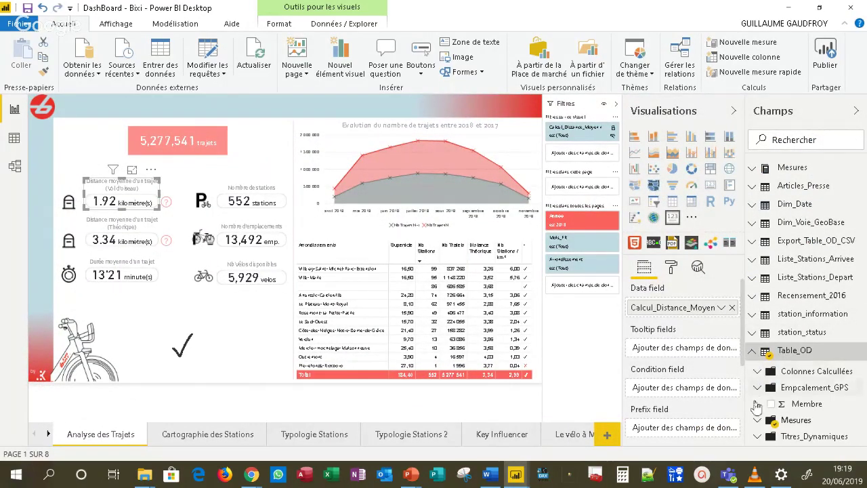
pyautogui.click(757, 421)
pyautogui.scroll(-2, 801, 391)
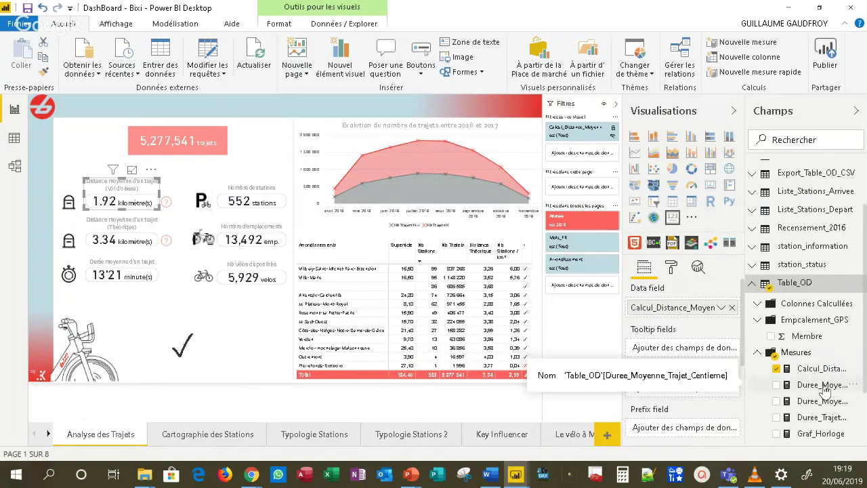
pyautogui.moveTo(822, 385); pyautogui.dragTo(607, 149)
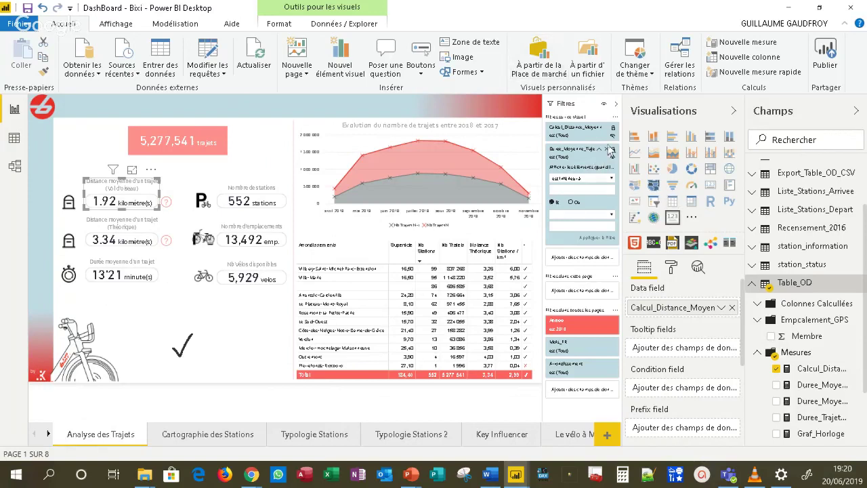
pyautogui.click(607, 149)
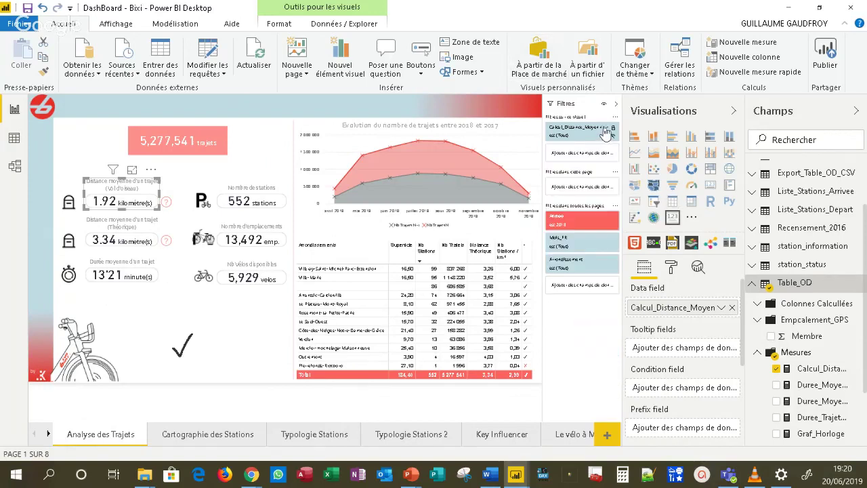
# Examine the average distance measure's filter conditions and the sort options for visual-level filters, and collapse the filter card
pyautogui.click(606, 130)
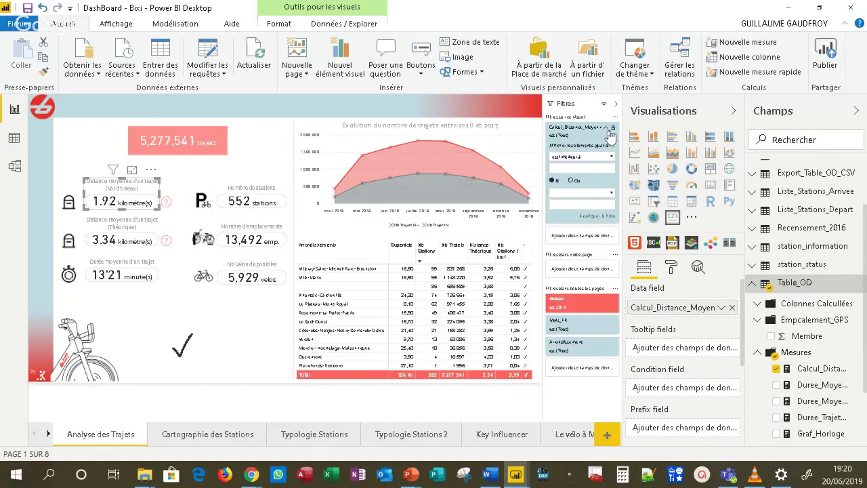
pyautogui.click(614, 119)
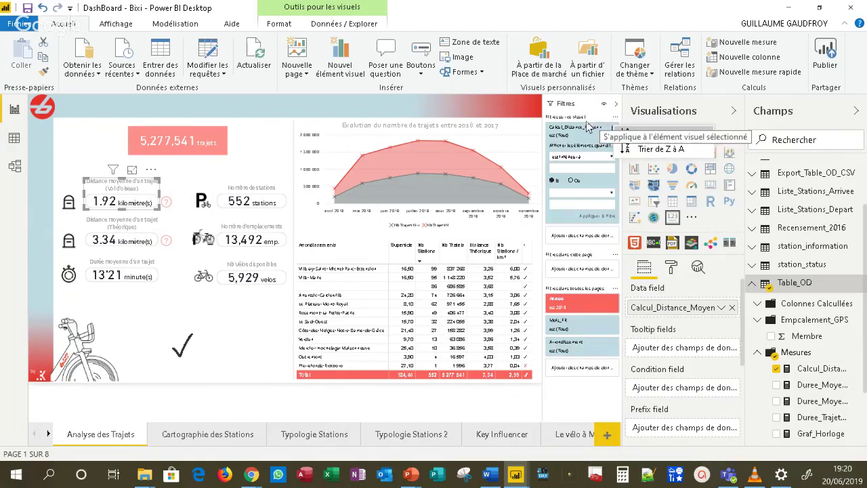
pyautogui.click(590, 129)
pyautogui.click(596, 130)
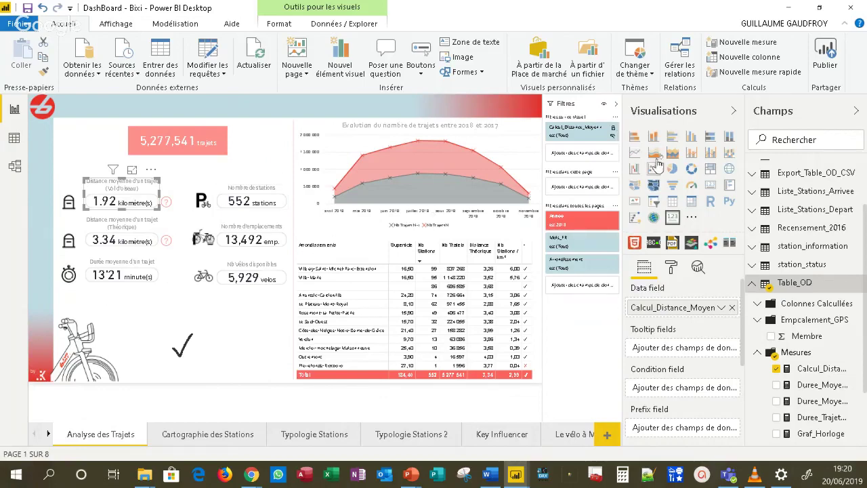
# Collapse the Visualisations and Champs panes while keeping the Filtres pane expanded beside the report
pyautogui.click(734, 111)
pyautogui.click(796, 114)
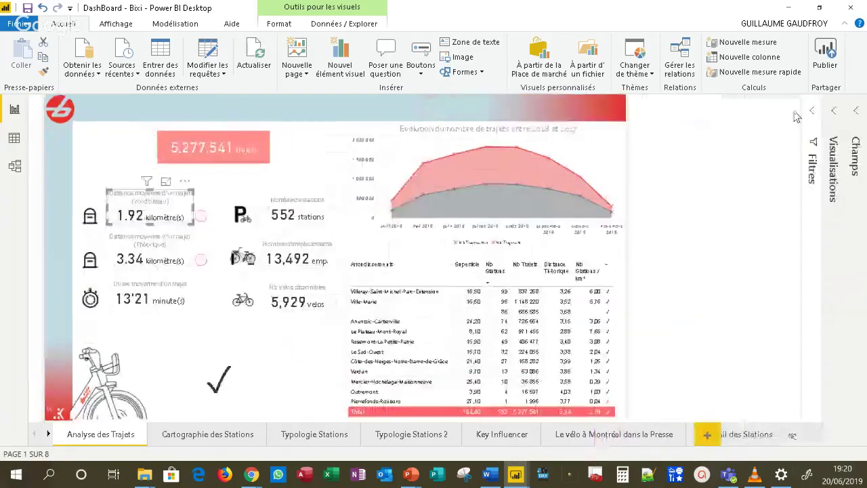
pyautogui.click(811, 112)
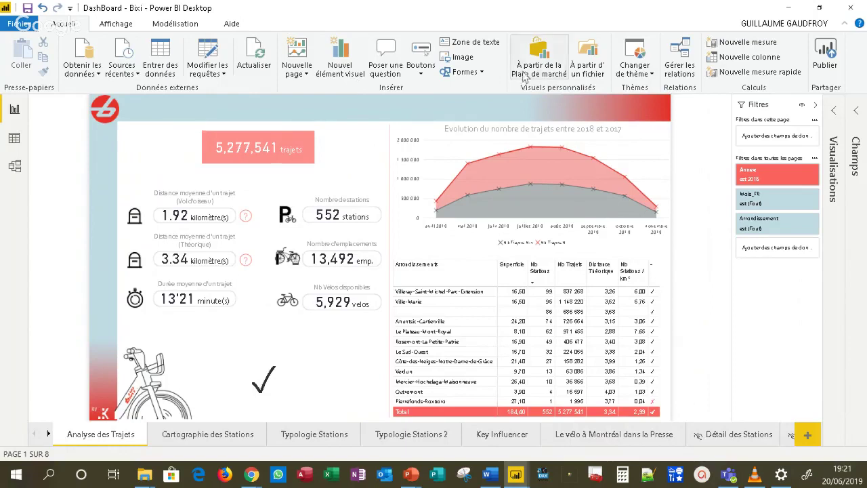
# Apply the Électrique theme to the report and switch back to the Par défaut theme
pyautogui.moveTo(658, 217)
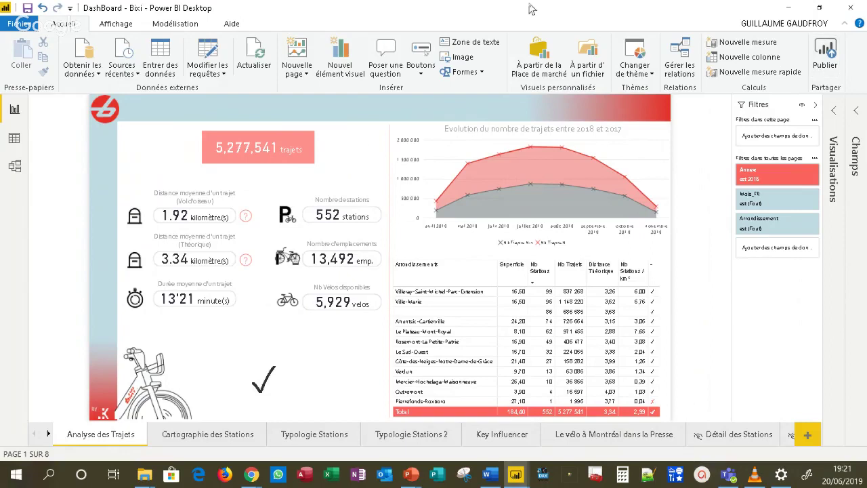
pyautogui.click(646, 75)
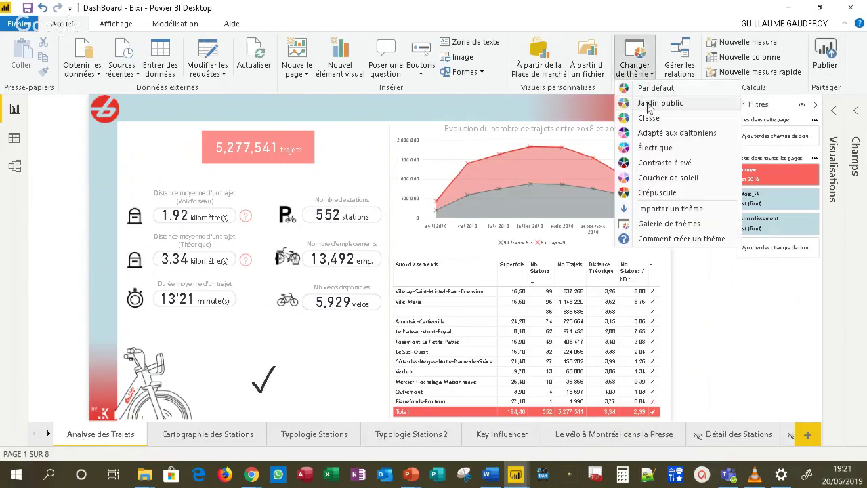
pyautogui.click(675, 150)
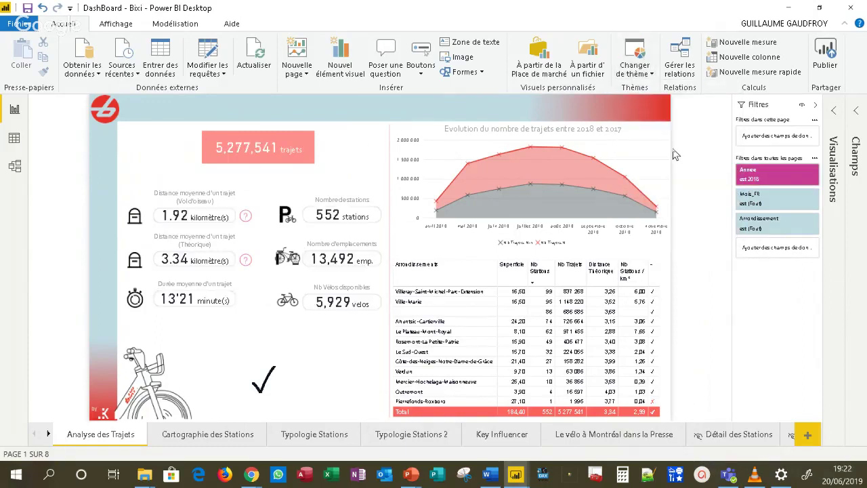
pyautogui.click(649, 76)
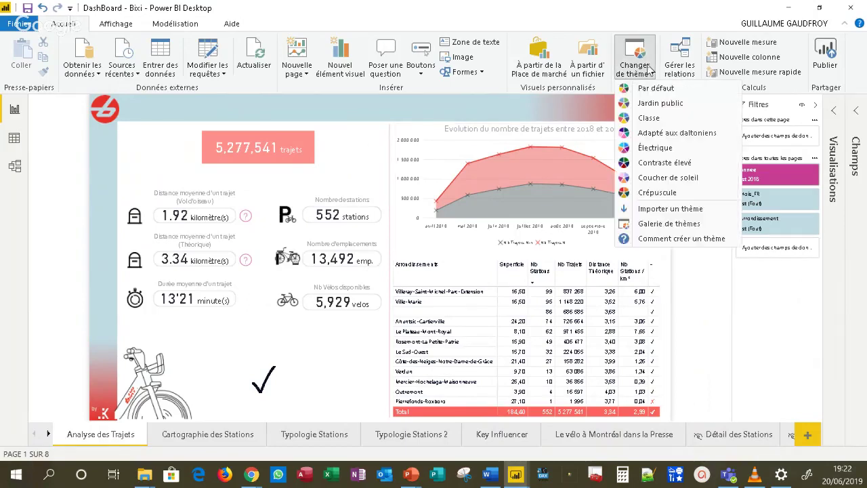
pyautogui.click(655, 91)
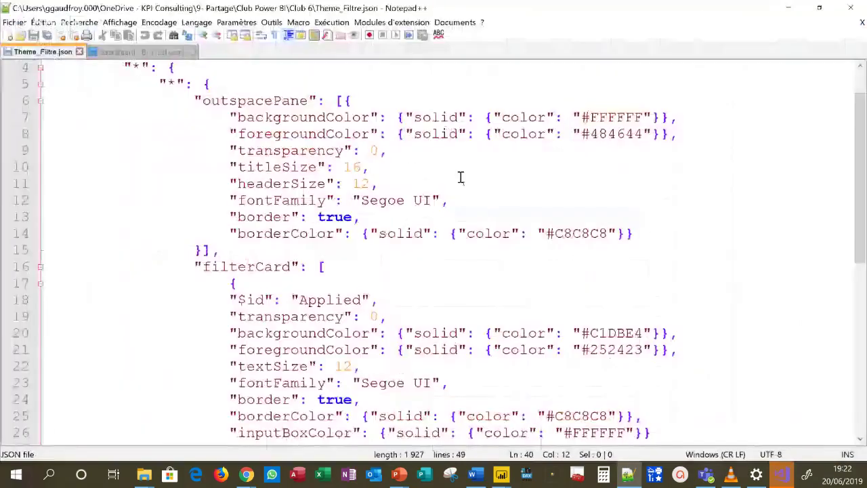
# Switch to Notepad++ and examine the outspacePane settings and the Applied filter card properties in Theme_Filtre.json
pyautogui.hotkey('alt', 'Tab')
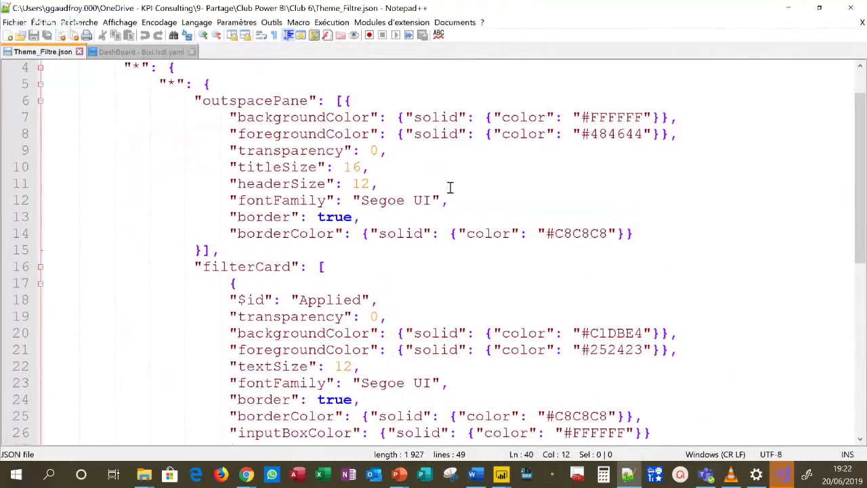
pyautogui.scroll(1, 420, 195)
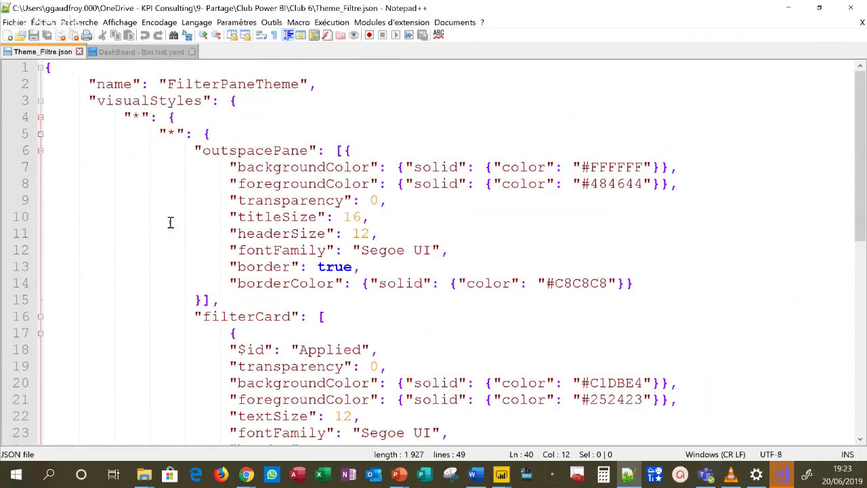
pyautogui.click(280, 316)
pyautogui.scroll(-2, 280, 317)
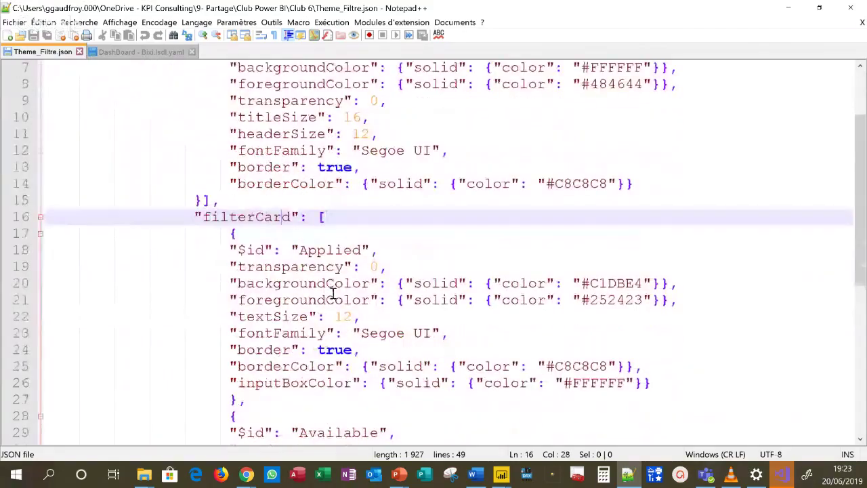
pyautogui.click(336, 250)
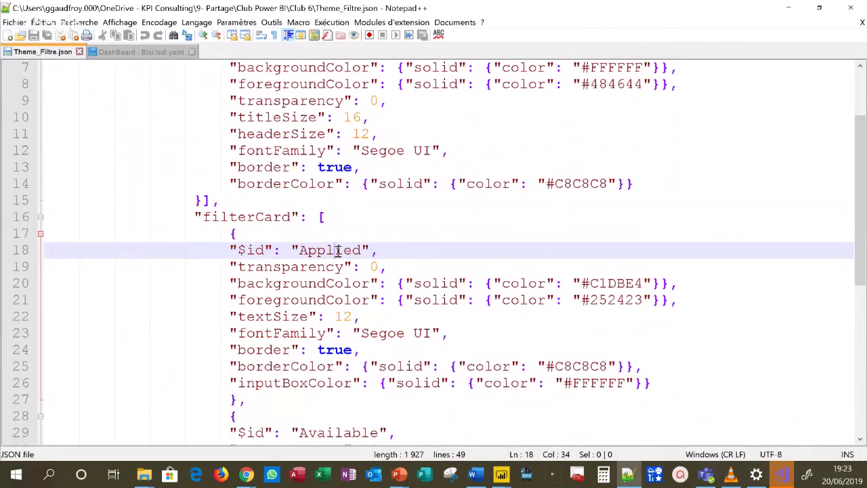
pyautogui.click(376, 268)
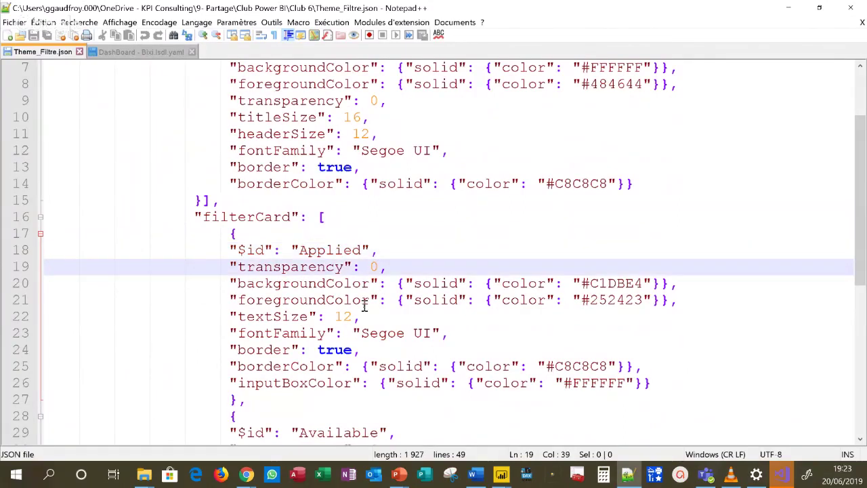
pyautogui.click(351, 316)
pyautogui.click(378, 336)
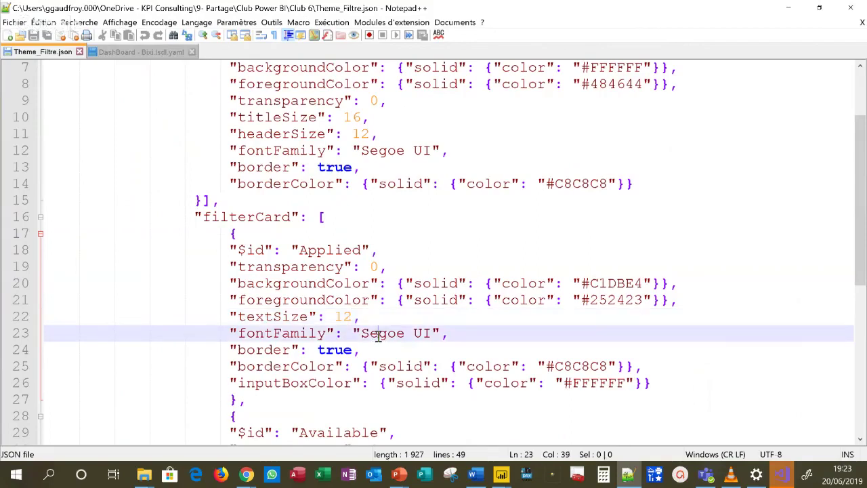
pyautogui.click(338, 350)
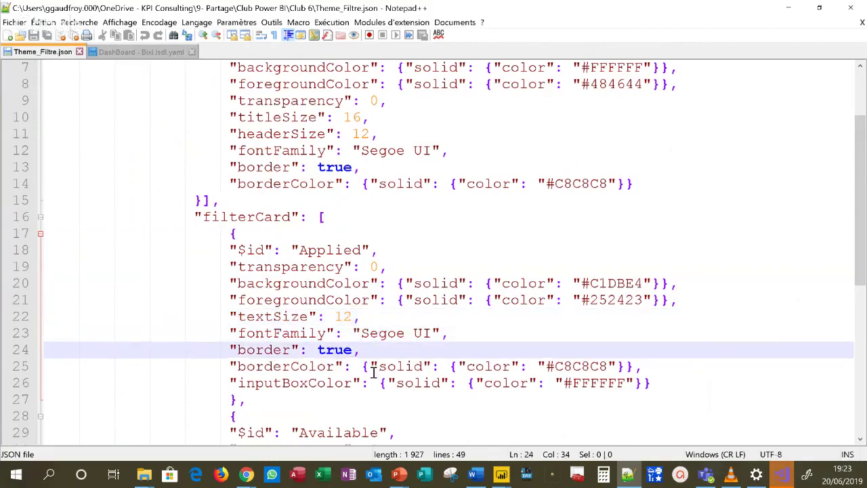
pyautogui.click(607, 284)
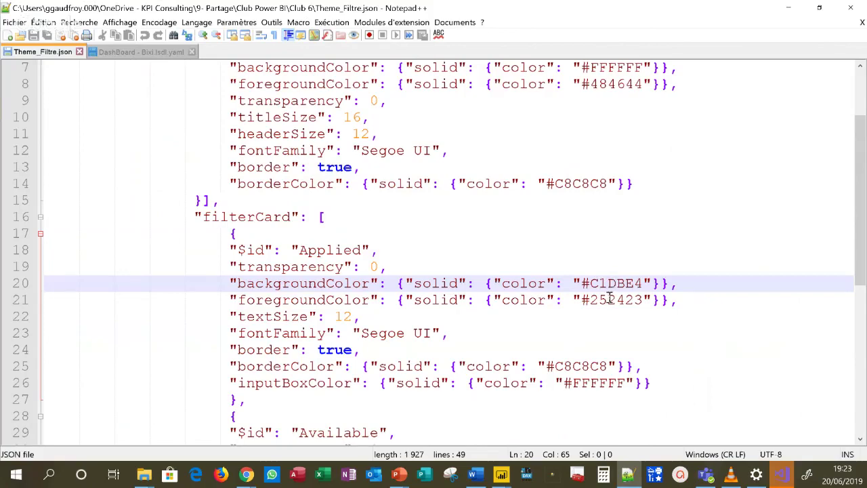
# Review the Available filter card's properties in the theme file and compare them with the Applied card's
pyautogui.scroll(-1, 606, 296)
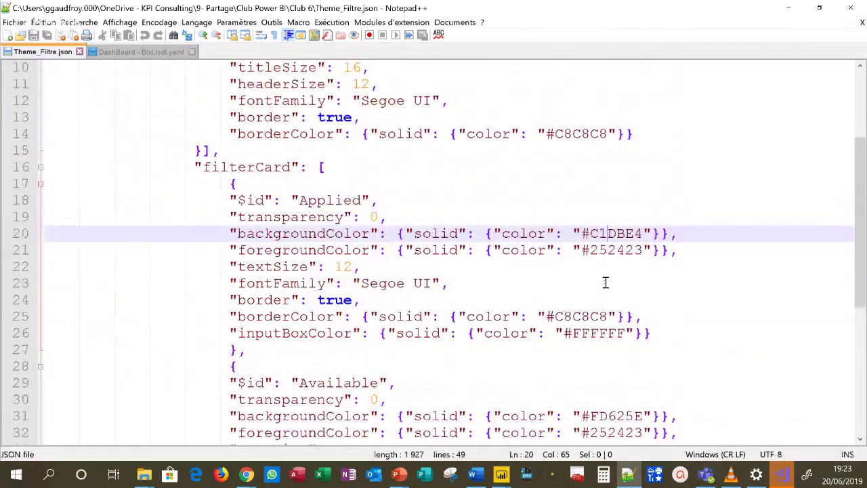
pyautogui.scroll(-6, 583, 279)
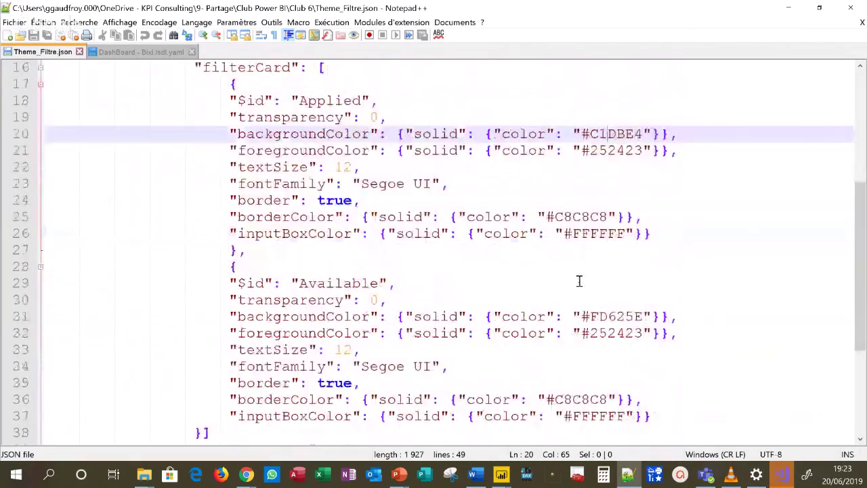
pyautogui.scroll(9, 581, 264)
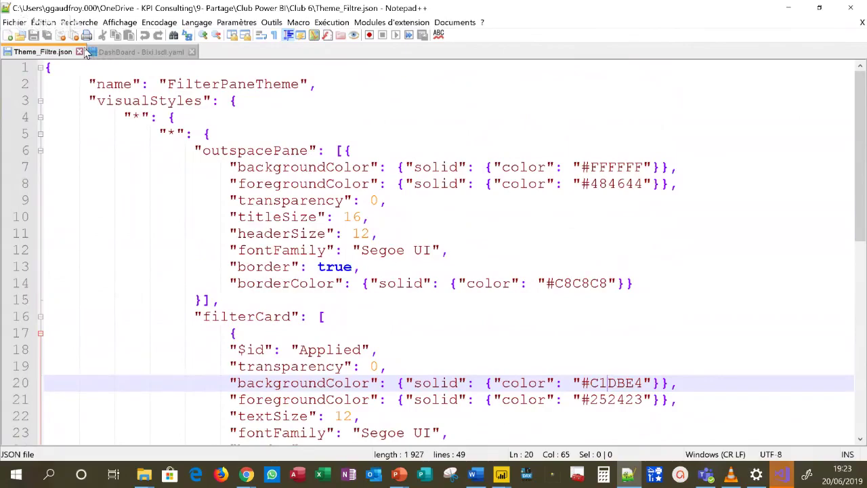
# Close Theme_Filtre.json, minimise Notepad++ and display the list of report themes in Power BI Desktop
pyautogui.click(80, 51)
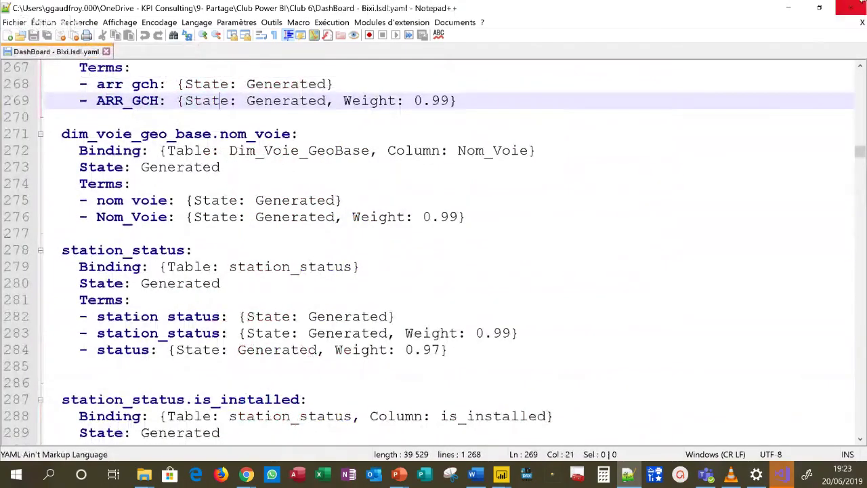
pyautogui.click(788, 8)
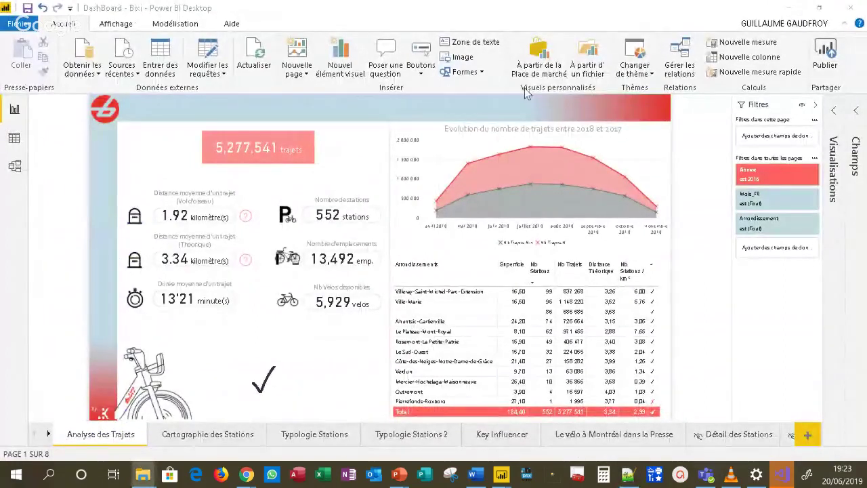
pyautogui.click(646, 76)
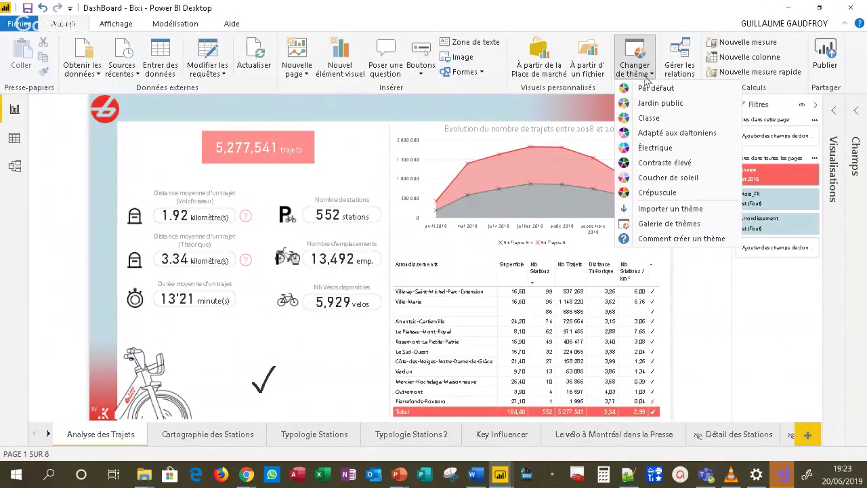
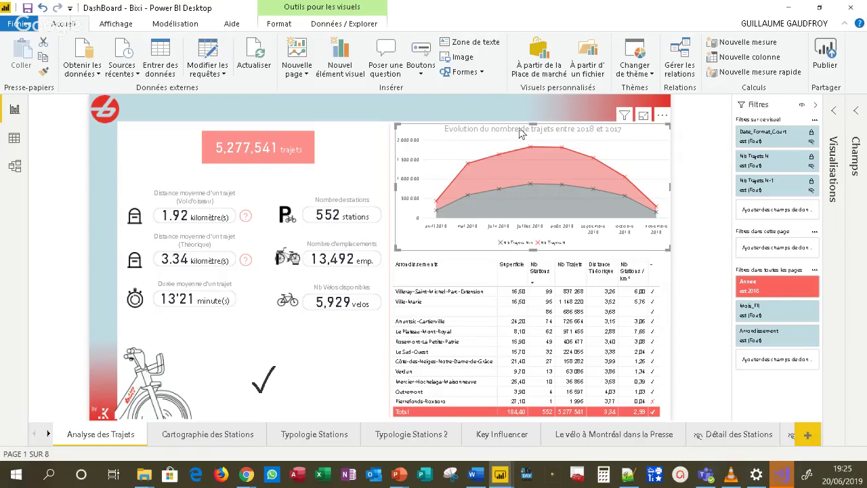
# Expand the Champs pane and the Table_OD table to show its Titres_Dynamiques folder
pyautogui.click(857, 110)
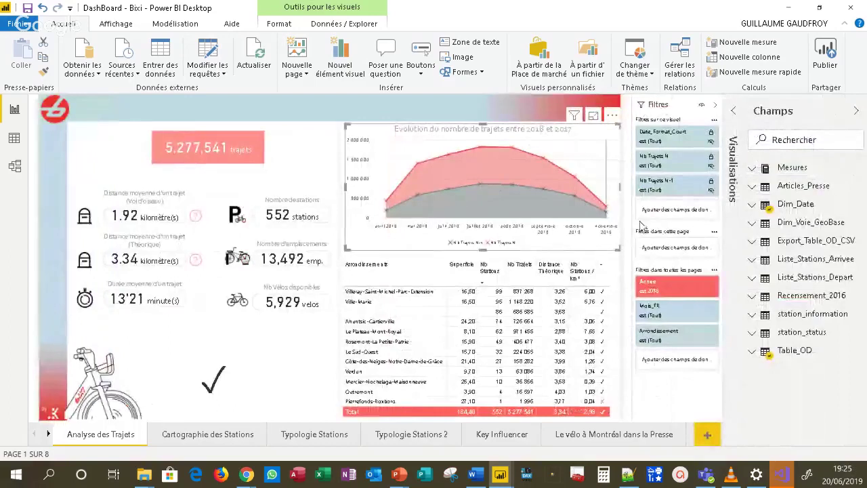
pyautogui.click(752, 351)
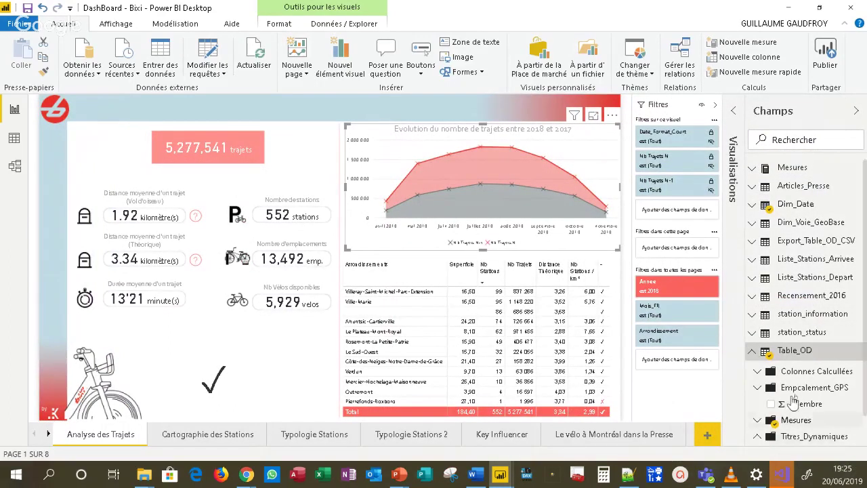
pyautogui.scroll(-1, 794, 402)
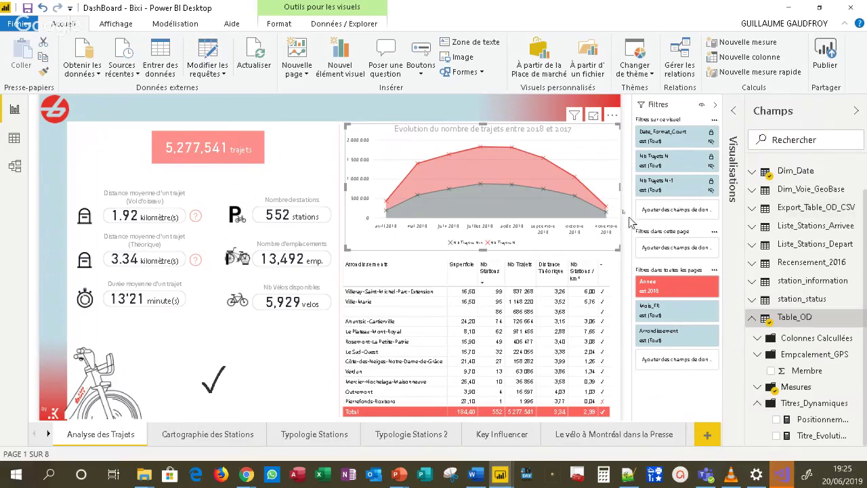
# Display the trip evolution chart in focus mode, filter Annee to 2017 and back to 2018, and return to the report
pyautogui.click(594, 118)
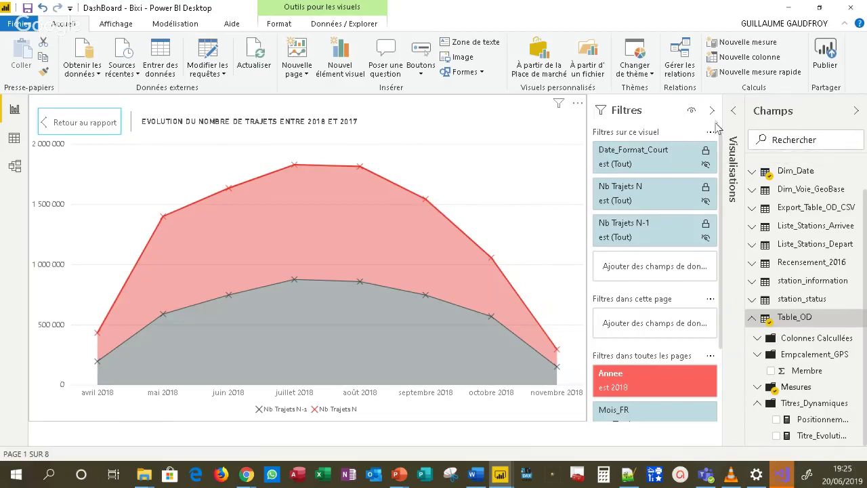
pyautogui.scroll(-3, 675, 184)
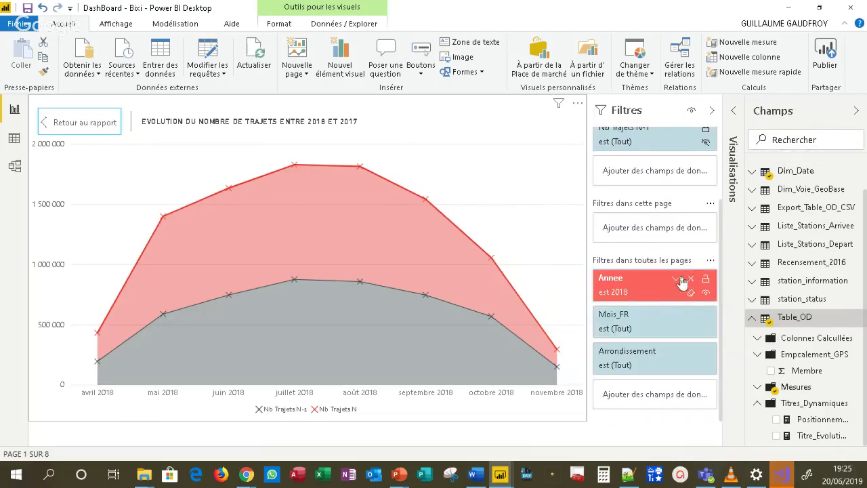
pyautogui.click(676, 282)
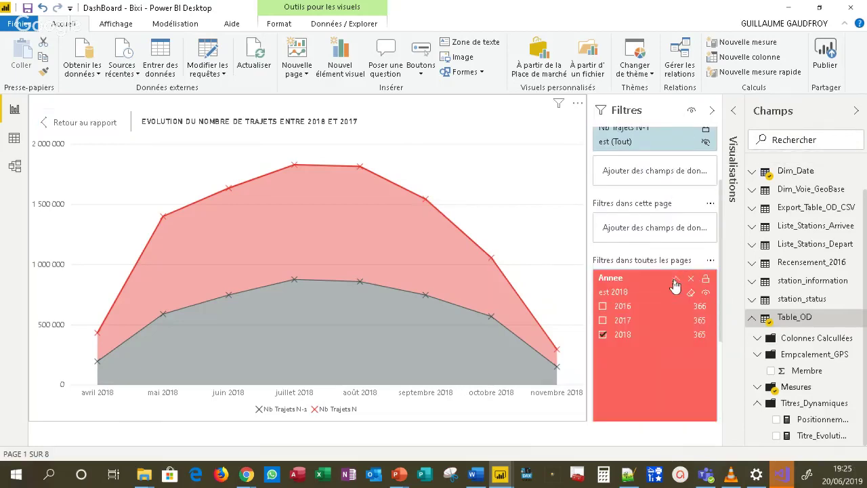
pyautogui.click(622, 321)
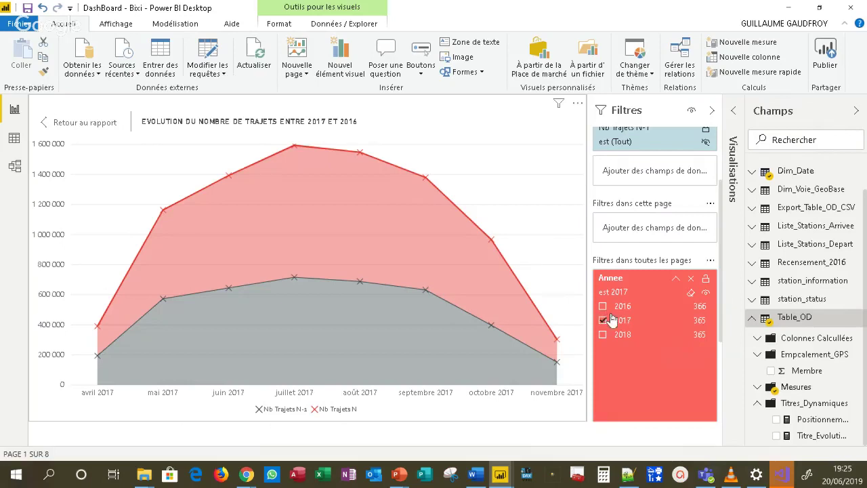
pyautogui.click(622, 334)
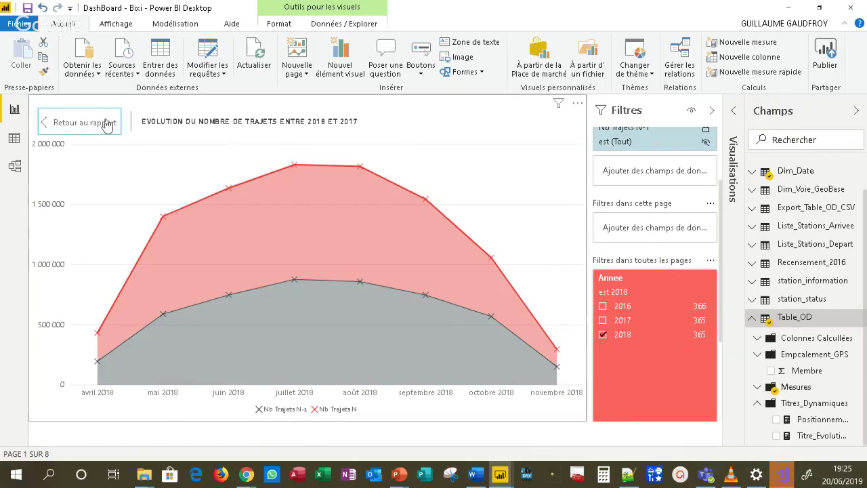
pyautogui.click(54, 122)
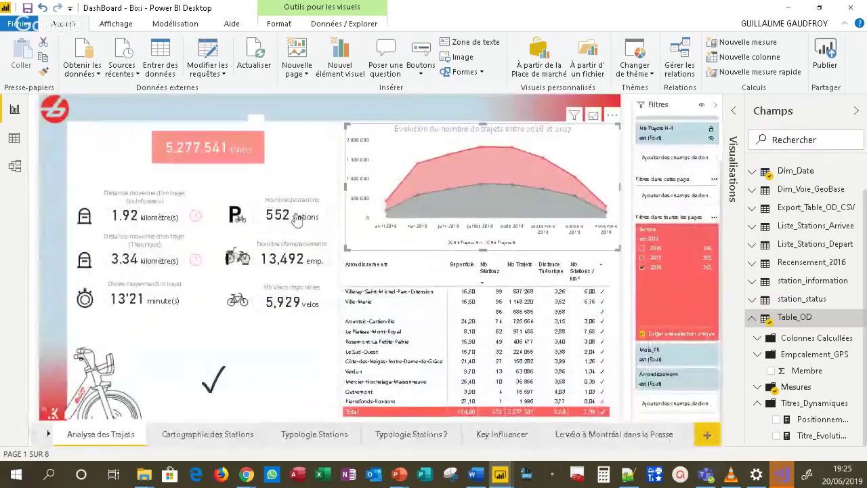
# Examine the DAX formula of the Titre_Evolution_Nb_Trajets measure in an enlarged formula bar, and collapse the bar
pyautogui.click(815, 437)
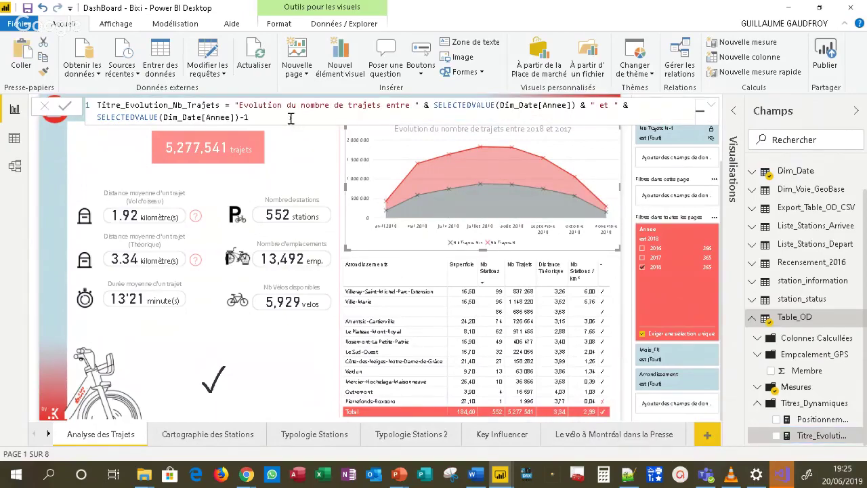
pyautogui.scroll(2, 284, 115)
pyautogui.scroll(1, 285, 115)
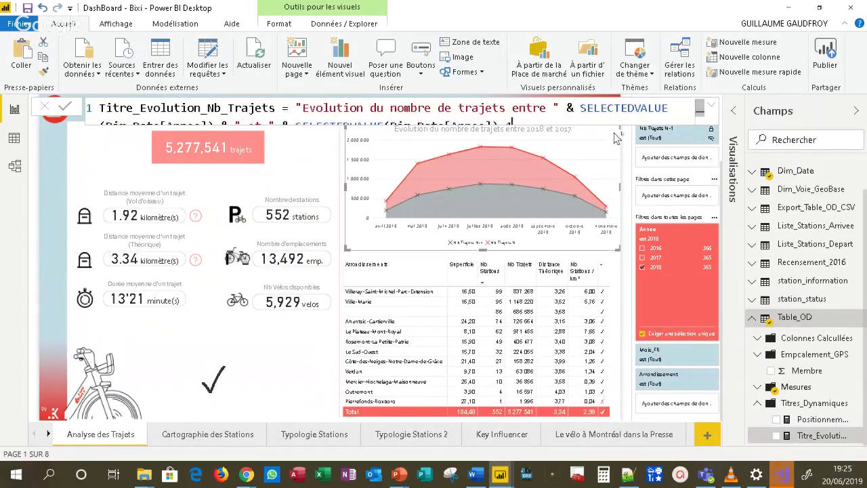
pyautogui.click(709, 106)
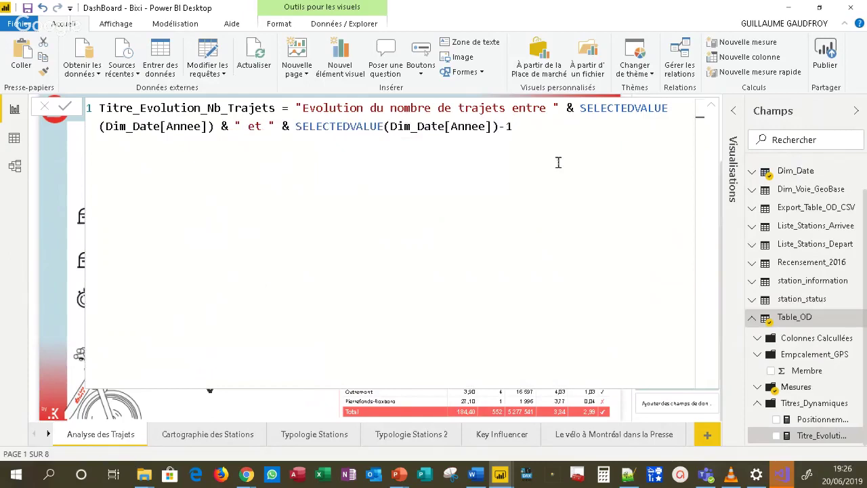
pyautogui.scroll(1, 559, 162)
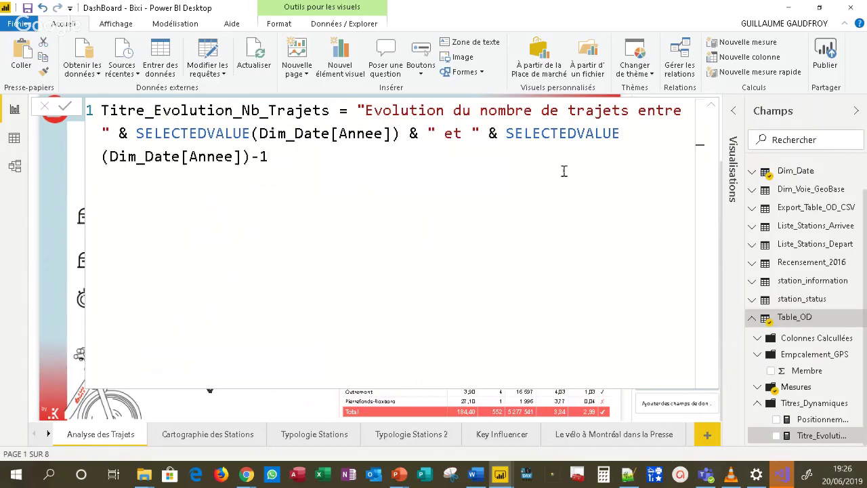
pyautogui.click(713, 110)
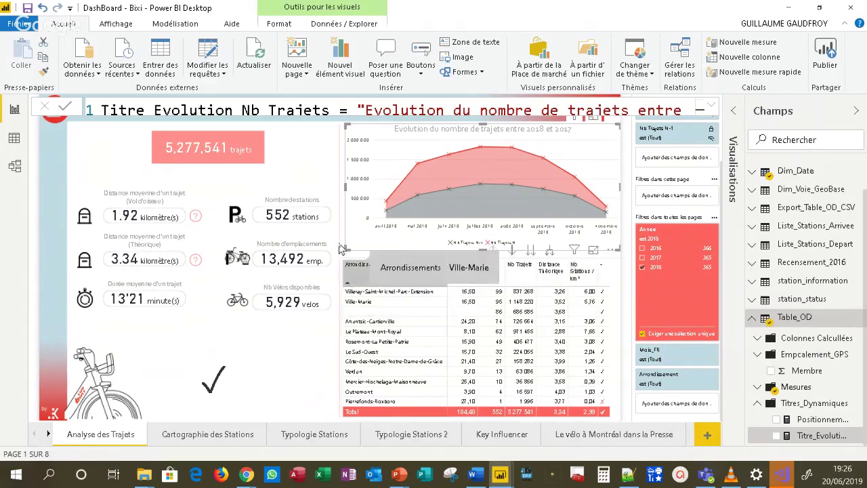
# Display the Visualisations pane instead of the Champs pane and expand the trip evolution chart's Titre formatting options
pyautogui.click(733, 112)
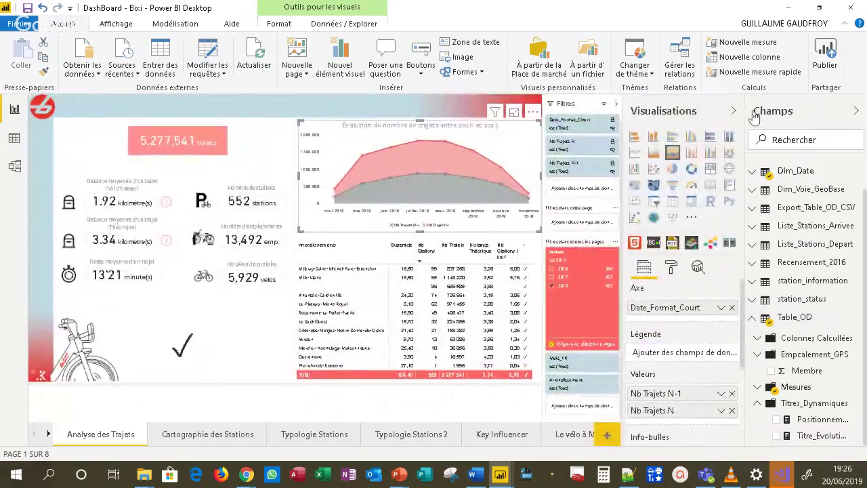
pyautogui.click(755, 110)
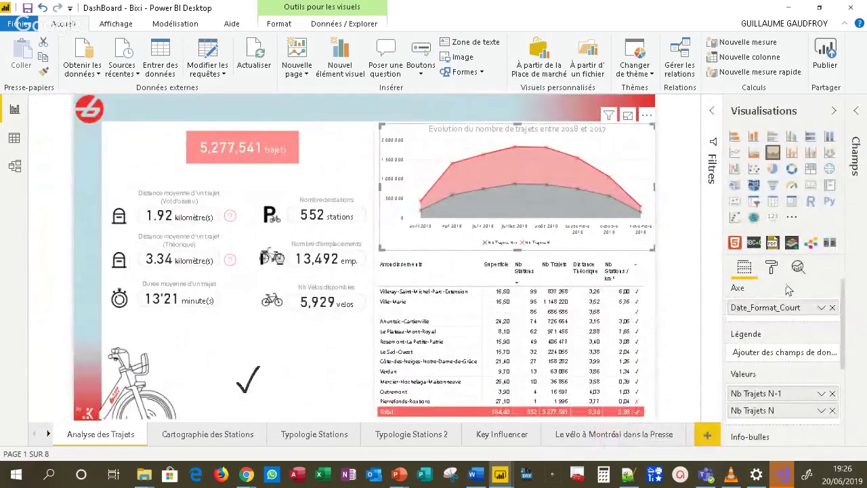
pyautogui.scroll(-4, 787, 292)
pyautogui.scroll(5, 786, 293)
pyautogui.click(771, 267)
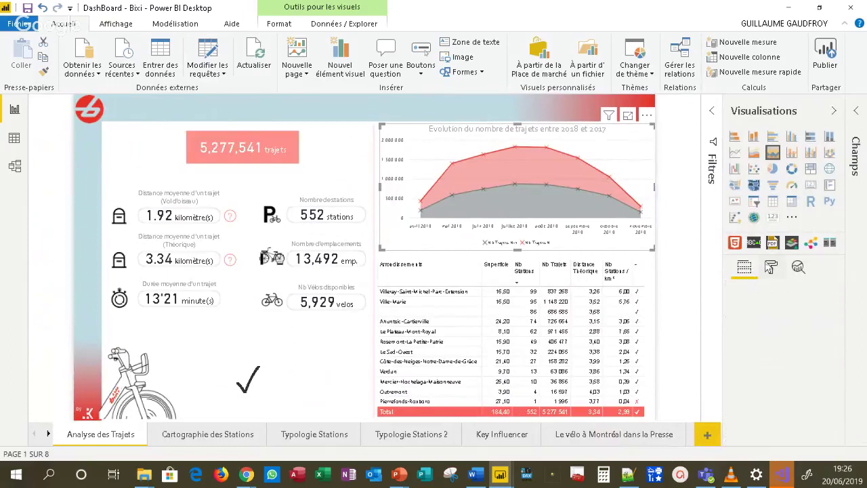
pyautogui.scroll(-2, 775, 325)
pyautogui.scroll(-2, 775, 331)
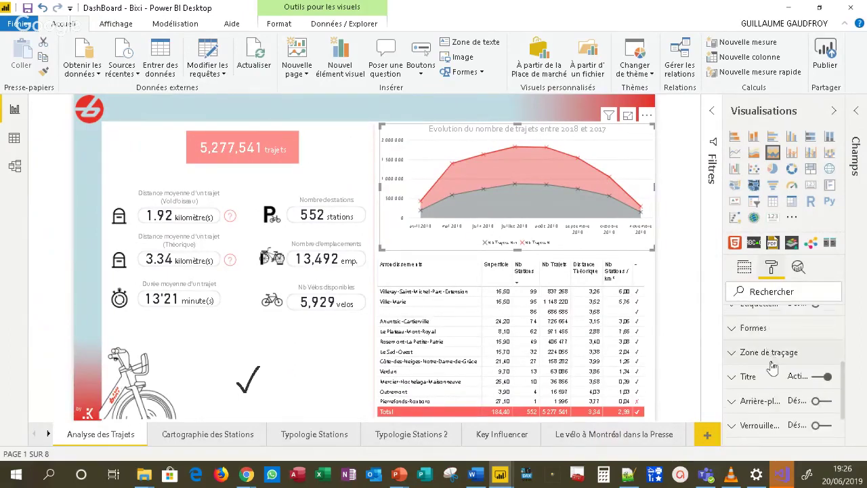
pyautogui.click(741, 378)
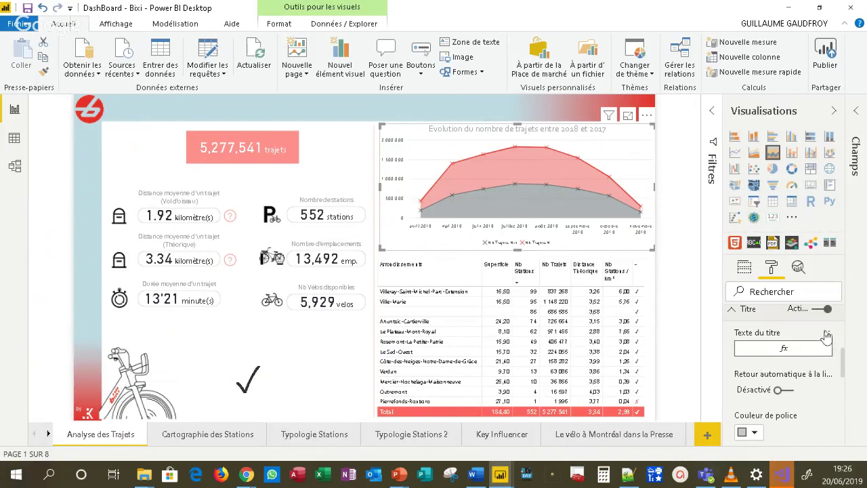
# Review the conditional formatting of the chart's title text, including its formatting method and source field, cancel, and deselect the chart
pyautogui.click(828, 336)
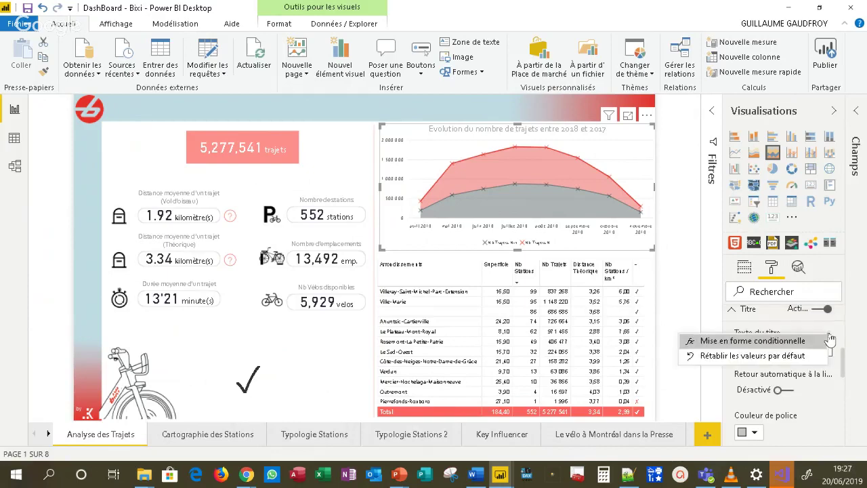
pyautogui.click(786, 342)
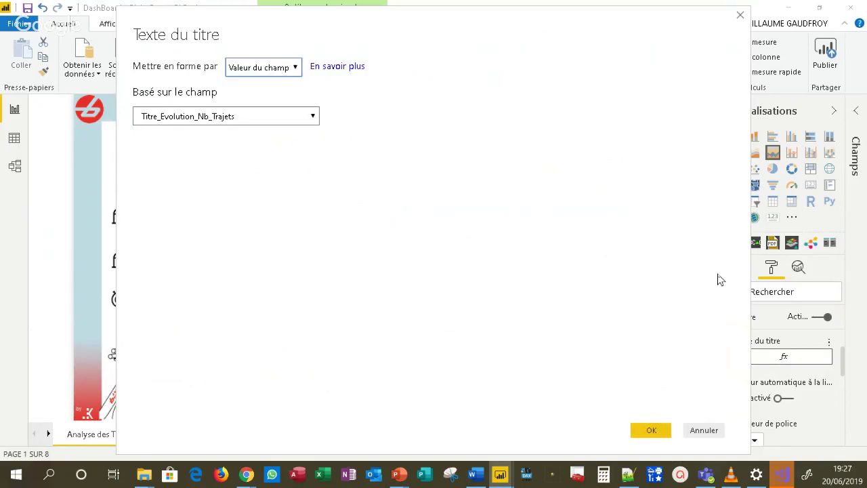
pyautogui.click(259, 69)
pyautogui.click(267, 86)
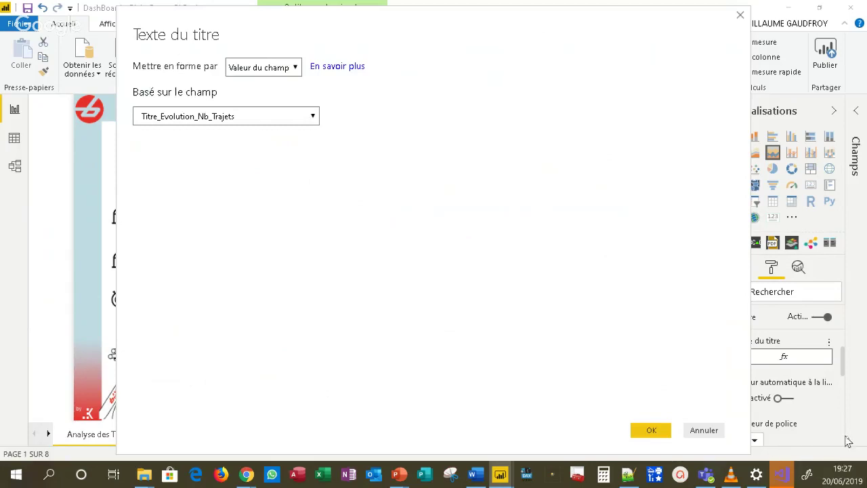
pyautogui.click(705, 437)
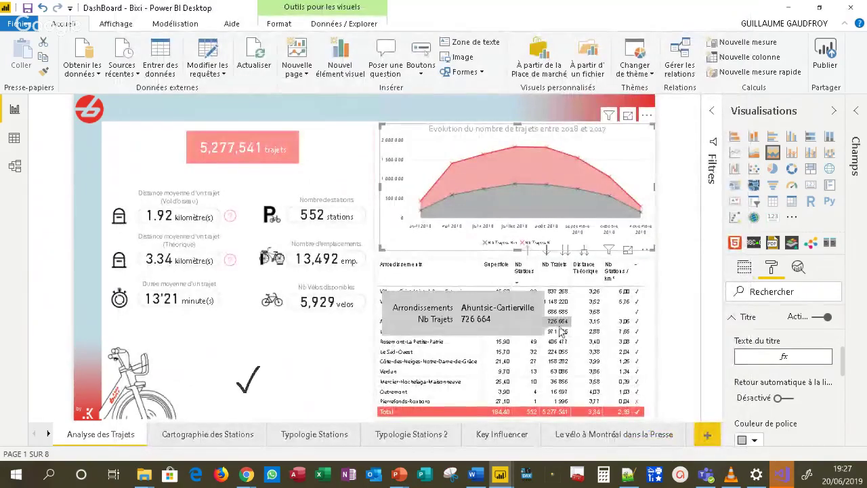
pyautogui.click(311, 361)
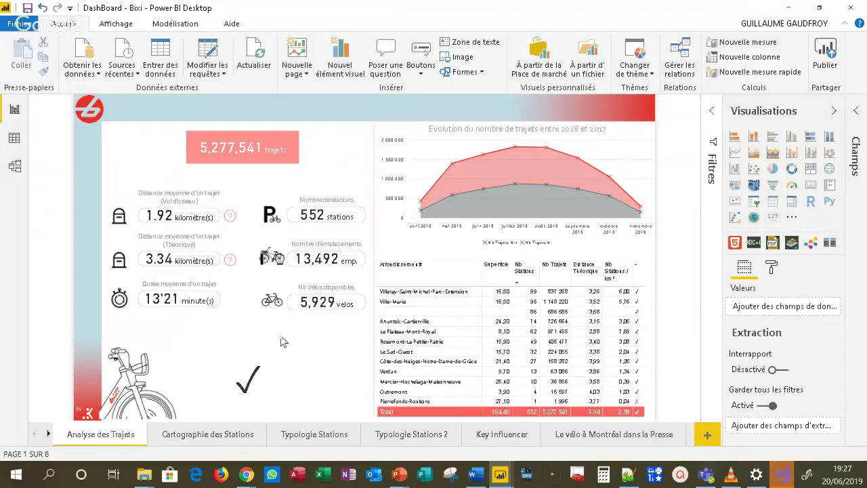
# Cross-filter the report from the matrix by Le Plateau-Mont-Royal, by Villeray-Saint-Michel-Parc-Extension, and finally by Ville-Marie
pyautogui.click(400, 332)
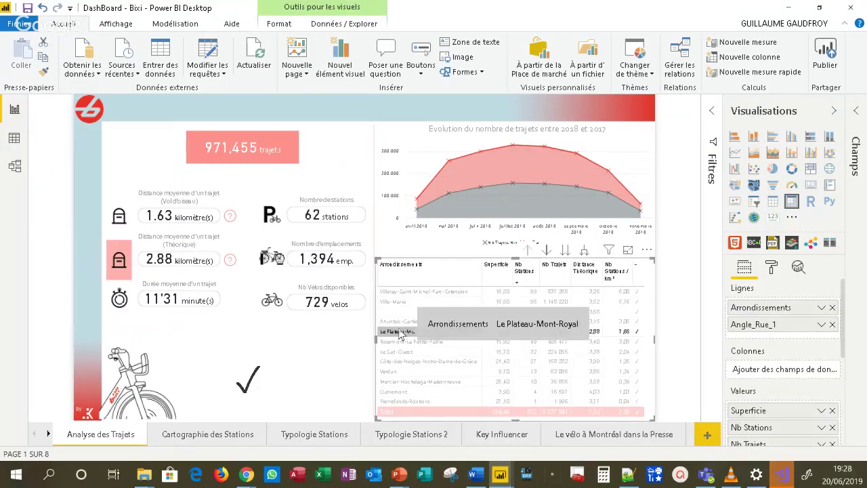
pyautogui.click(400, 333)
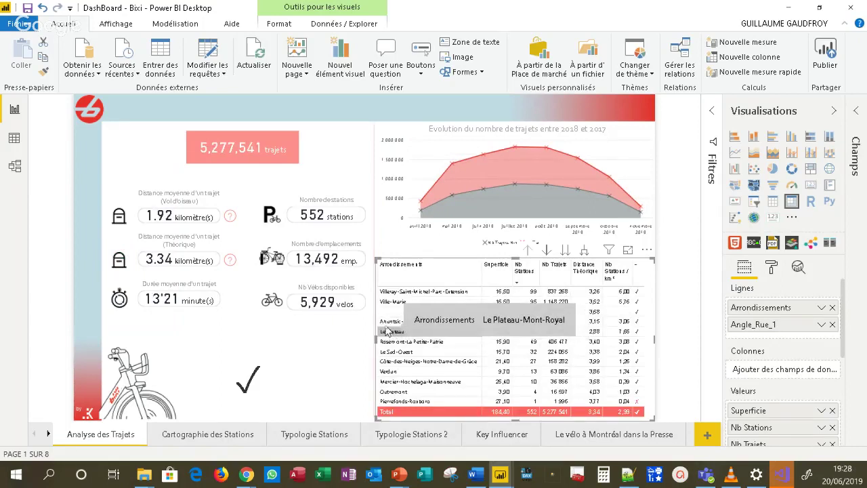
pyautogui.click(395, 292)
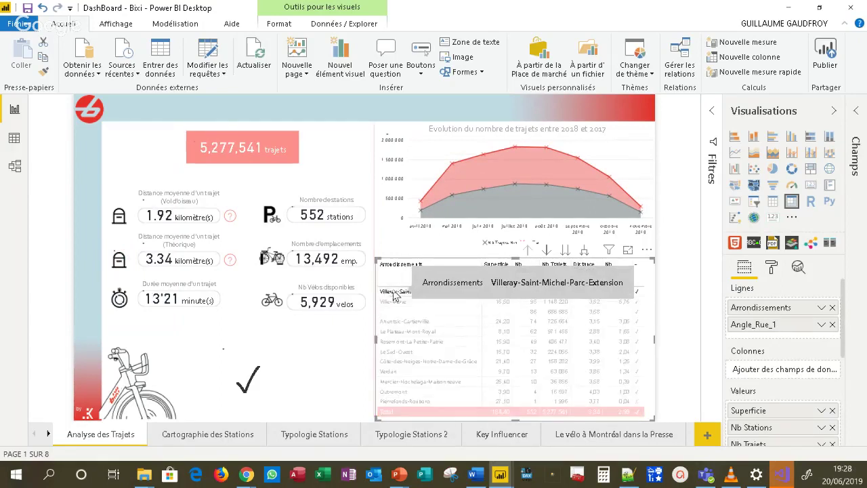
pyautogui.click(396, 292)
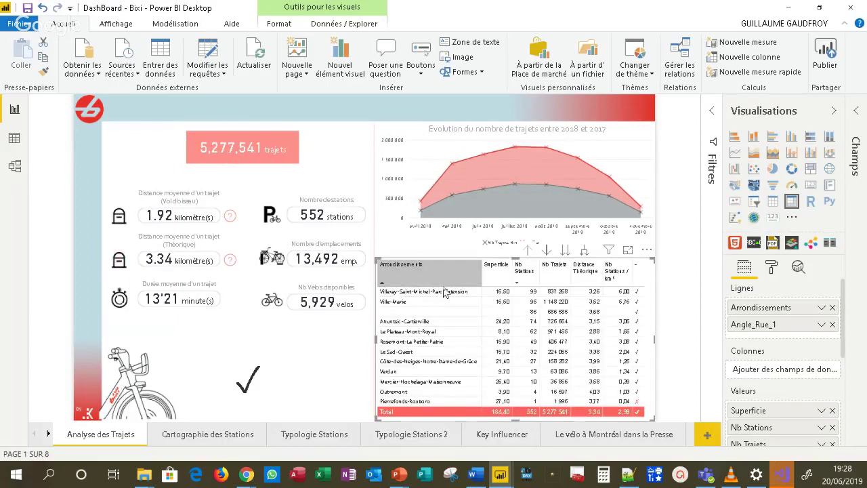
pyautogui.click(560, 292)
pyautogui.click(560, 302)
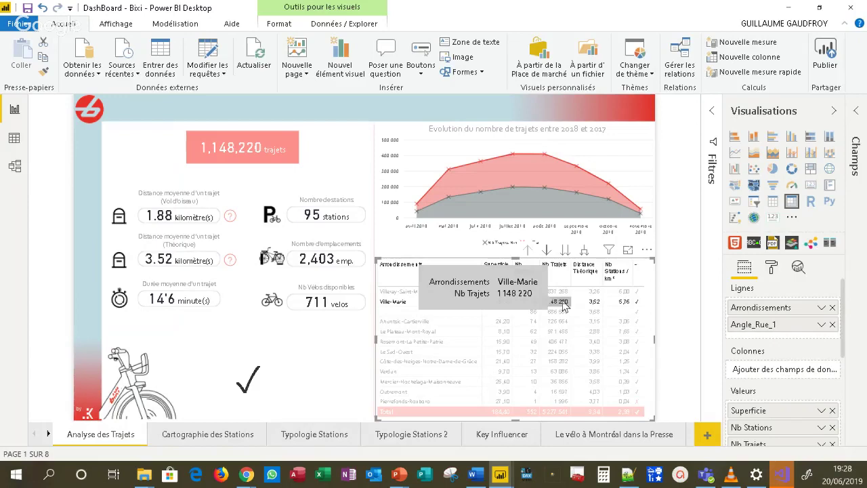
# Select the theoretical distance icon and expand the Mesures table in the Champs pane
pyautogui.click(119, 260)
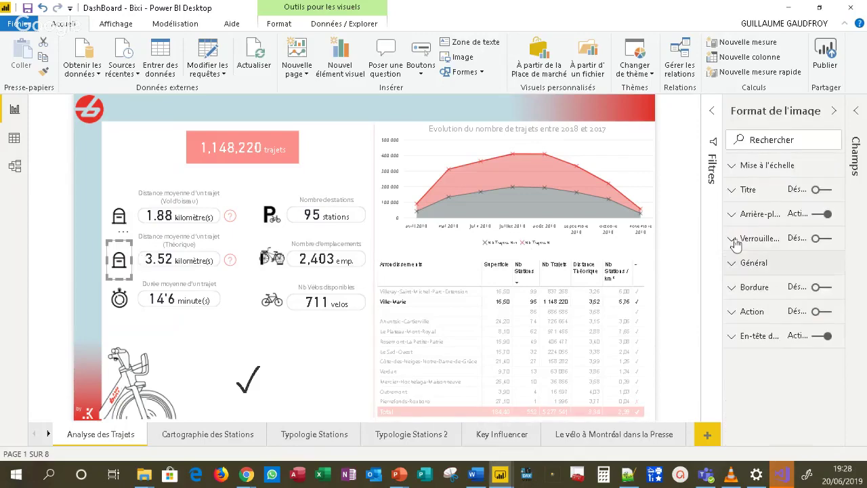
pyautogui.click(756, 113)
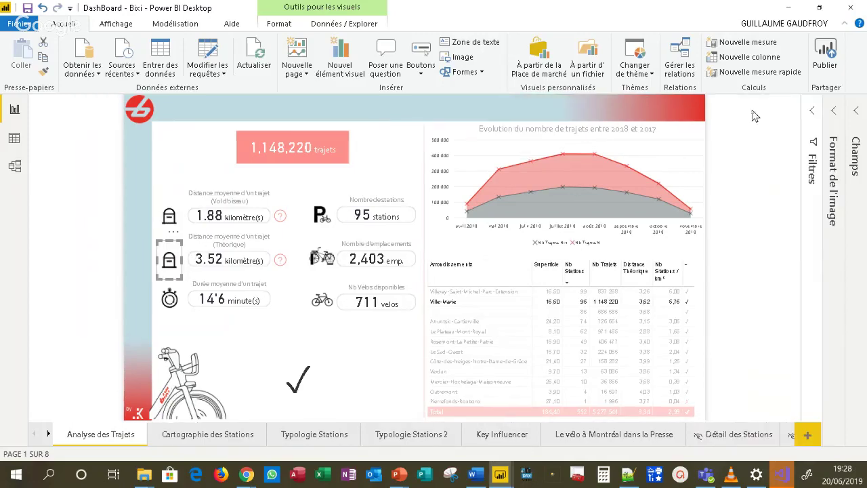
pyautogui.click(856, 113)
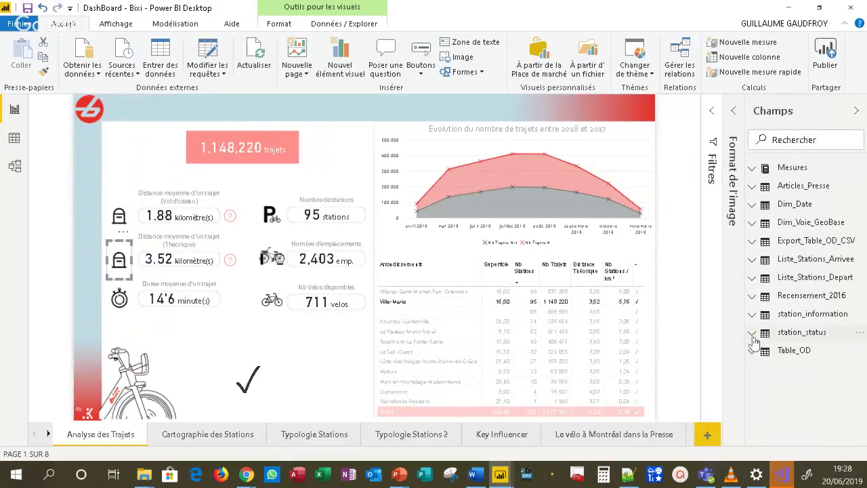
pyautogui.click(754, 168)
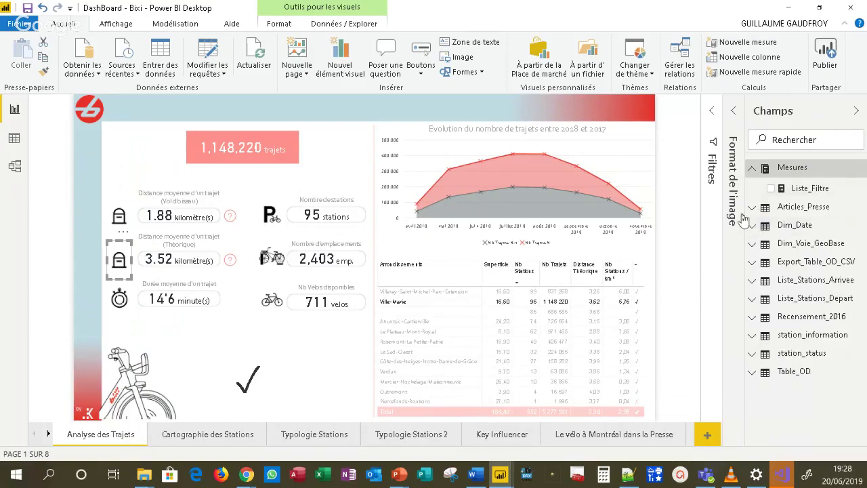
pyautogui.click(753, 208)
pyautogui.click(753, 209)
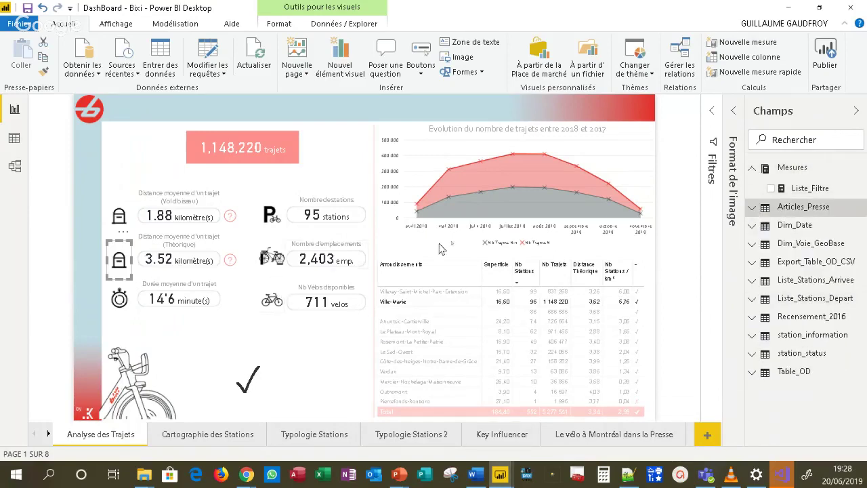
# Expand the icon's background formatting, inspect the field and rules that control its colour, and cancel the dialog
pyautogui.click(734, 112)
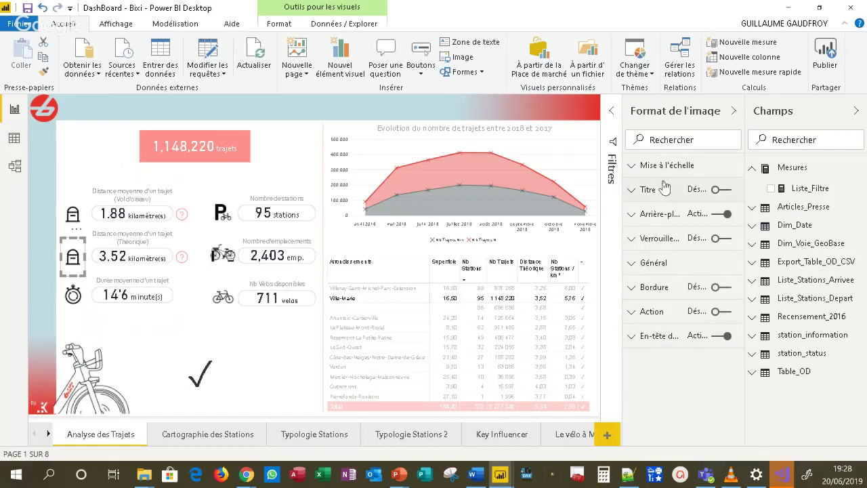
pyautogui.click(647, 215)
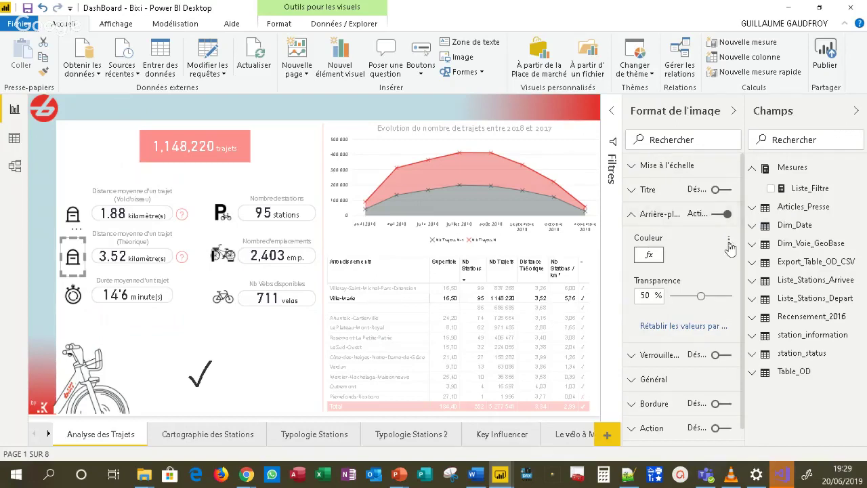
pyautogui.click(729, 241)
pyautogui.click(702, 252)
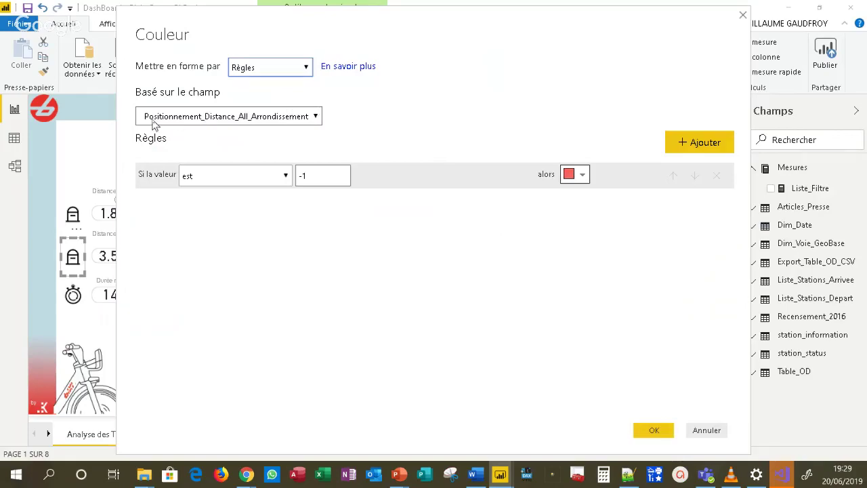
pyautogui.click(720, 432)
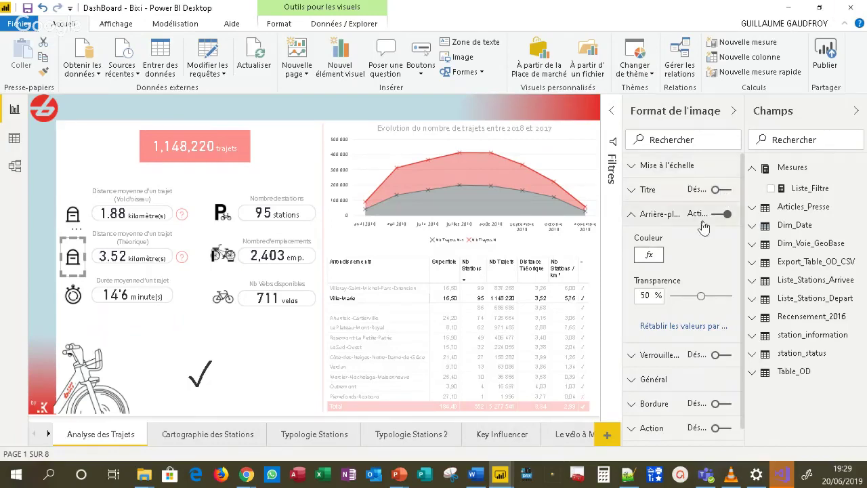
# Search the fields for "posi" and examine the DAX formula of the Positionnement_Distance_All_Arrondissement measure, collapsing the formula bar
pyautogui.click(789, 139)
pyautogui.write('posi')
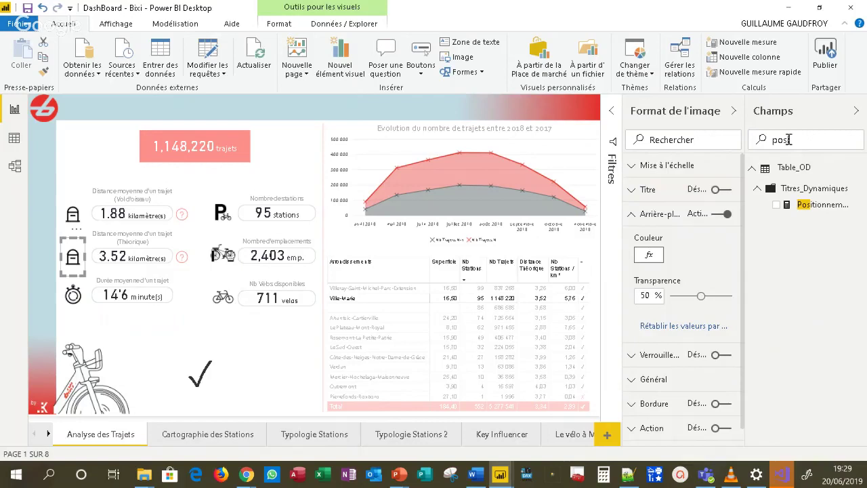
pyautogui.click(818, 205)
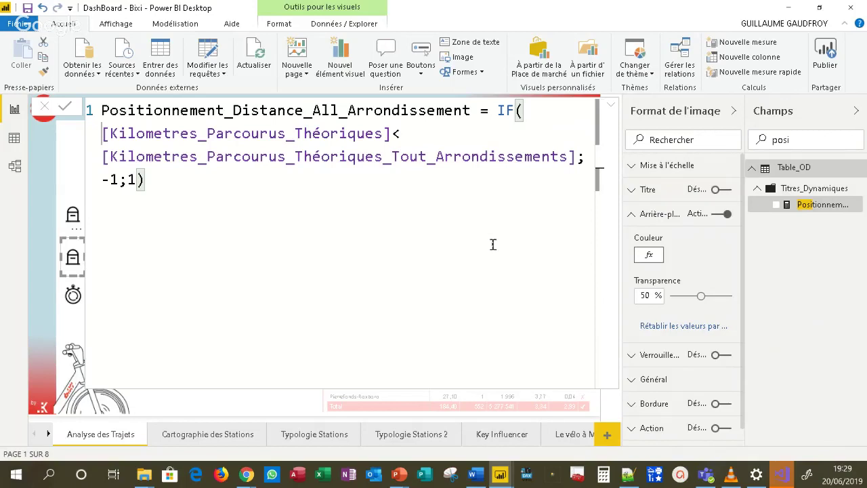
pyautogui.click(611, 111)
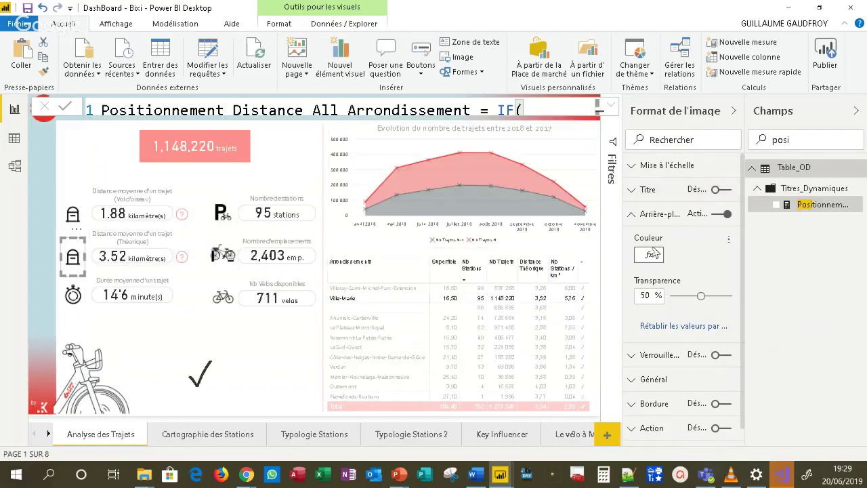
# Reopen the icon's background colour rules to check how the measure's value maps to a colour, and cancel
pyautogui.click(731, 243)
pyautogui.click(695, 250)
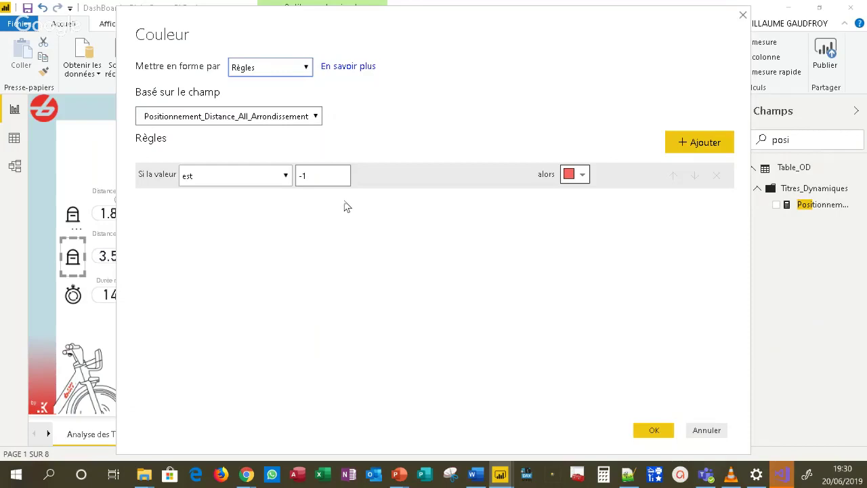
pyautogui.click(707, 430)
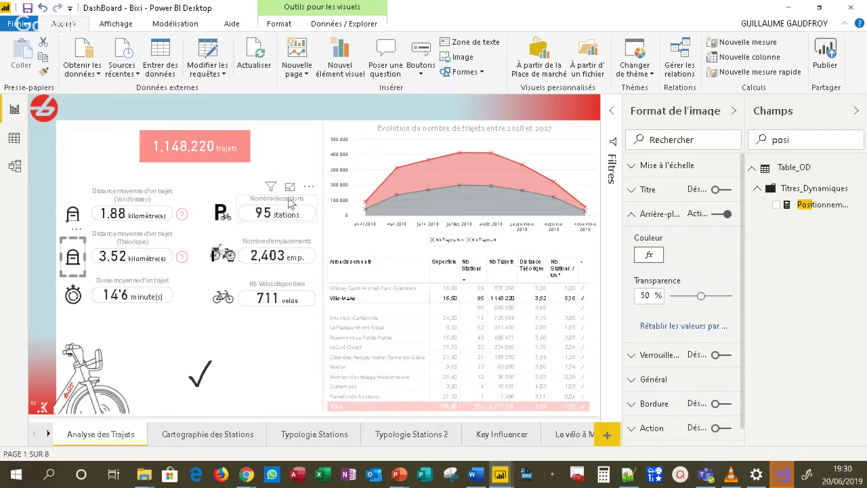
# Check the filters affecting the station count card and collapse the Visualisations and Champs panes
pyautogui.moveTo(270, 187)
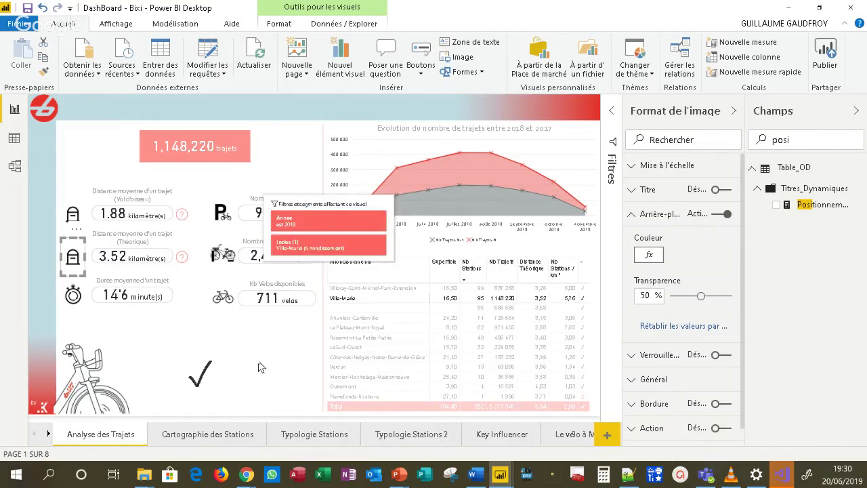
pyautogui.click(262, 363)
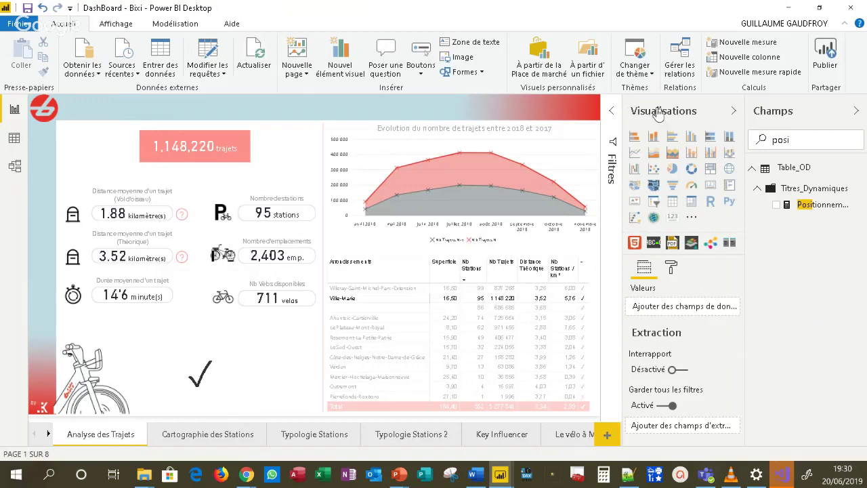
pyautogui.click(733, 110)
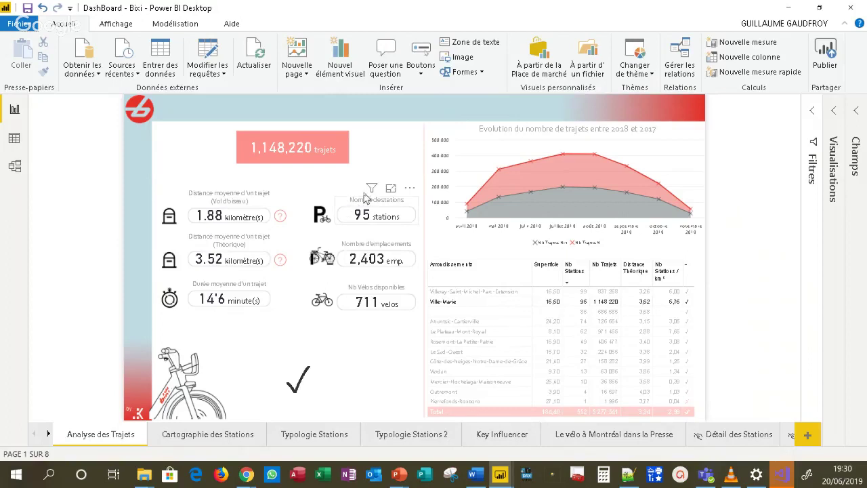
pyautogui.moveTo(373, 190)
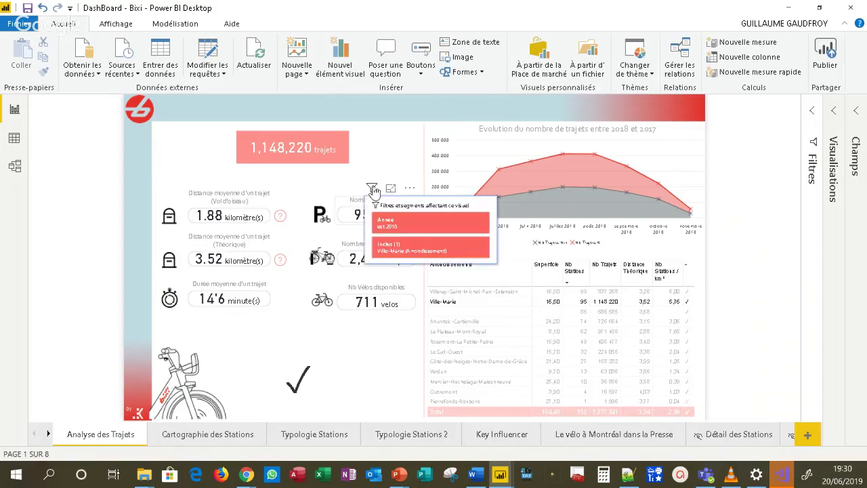
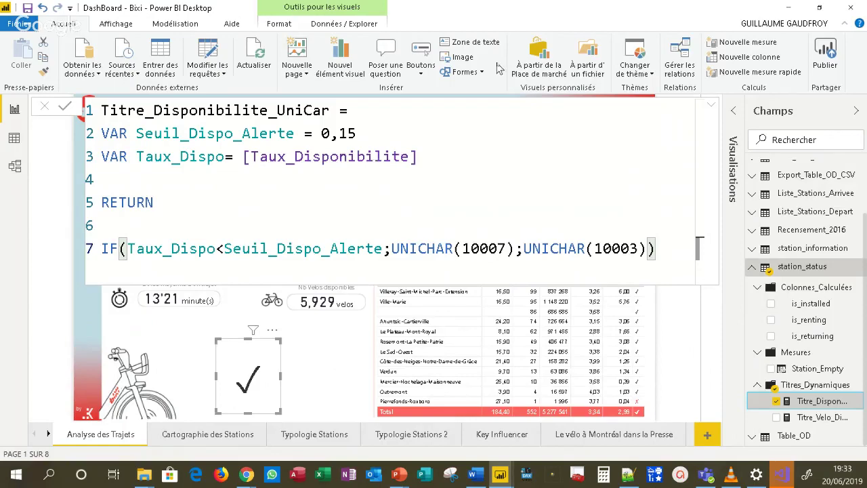
# Collapse the formula of the Titre_Disponibilite_UniCar measure and deselect the check mark visual
pyautogui.click(714, 107)
pyautogui.click(293, 391)
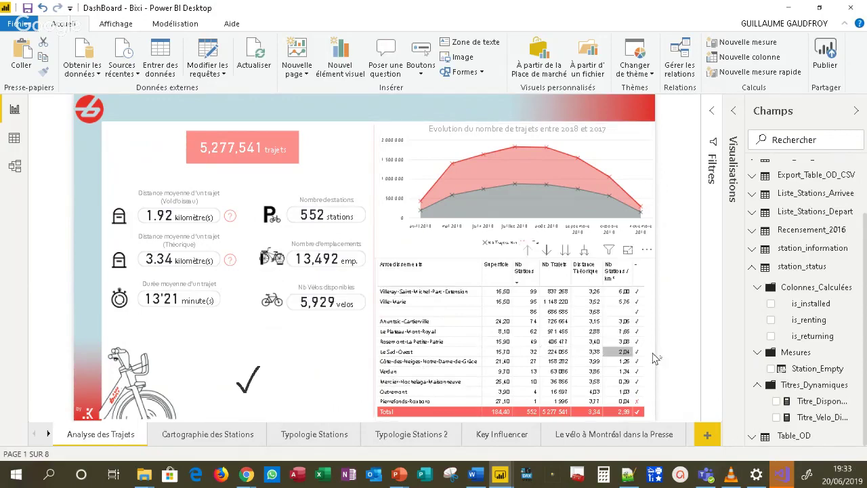
# Search the fields for "filt" and examine the DAX formula of the Liste_Filtre measure, highlighting its Article_ID block before collapsing the formula
pyautogui.click(785, 140)
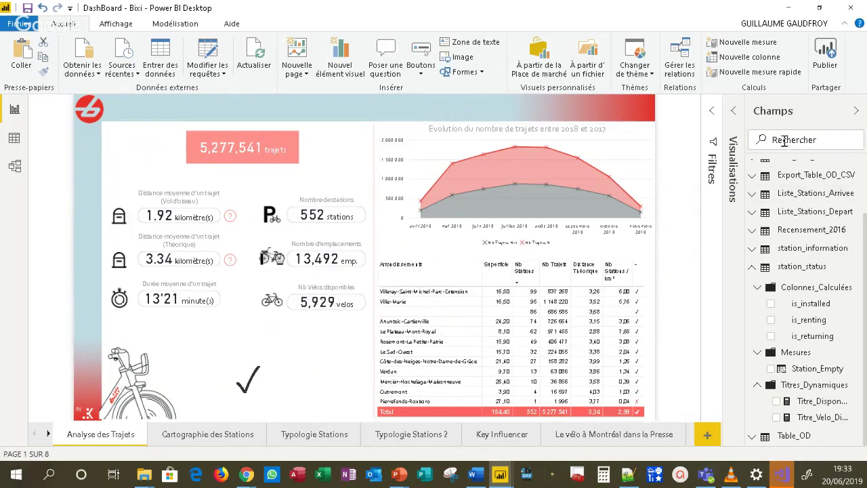
pyautogui.write('filt')
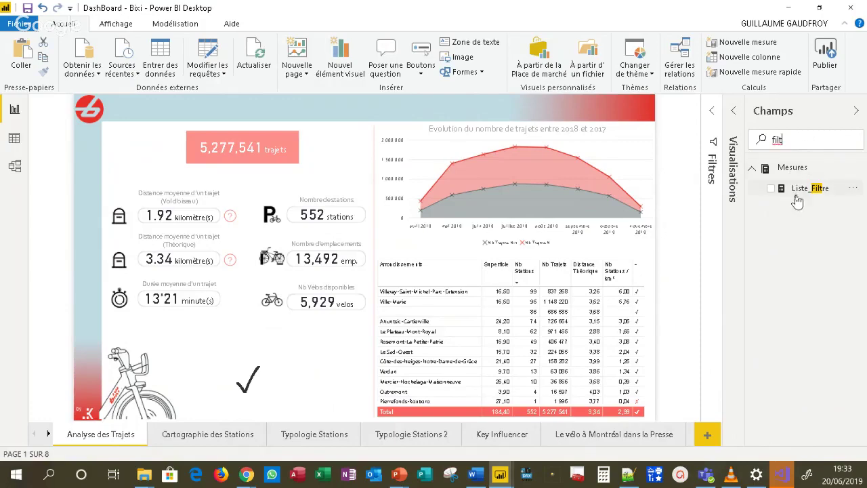
pyautogui.click(781, 194)
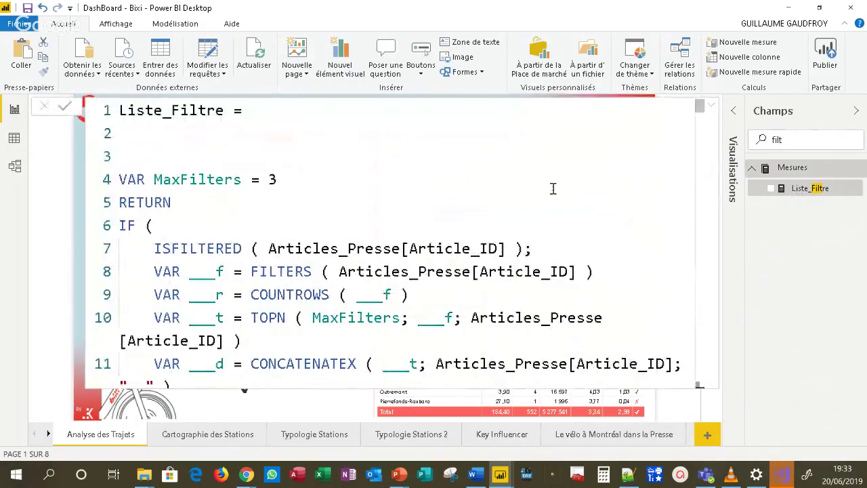
pyautogui.scroll(-5, 551, 188)
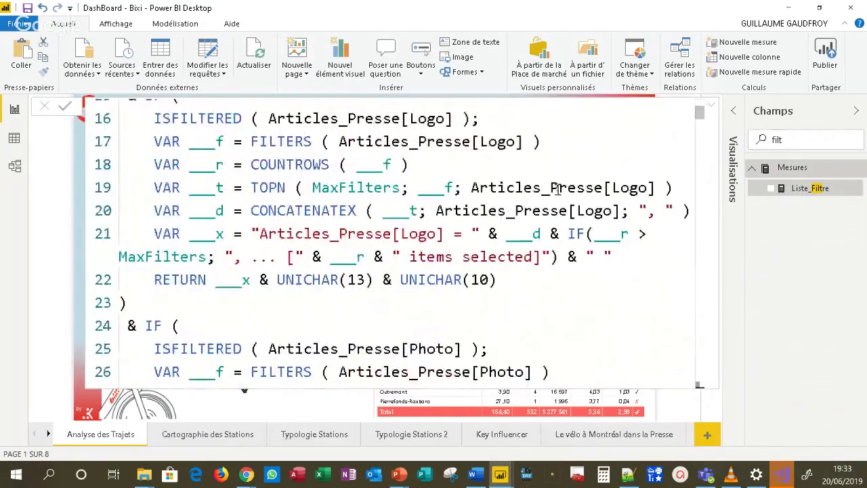
pyautogui.scroll(-4, 542, 200)
pyautogui.scroll(5, 536, 200)
pyautogui.scroll(4, 533, 196)
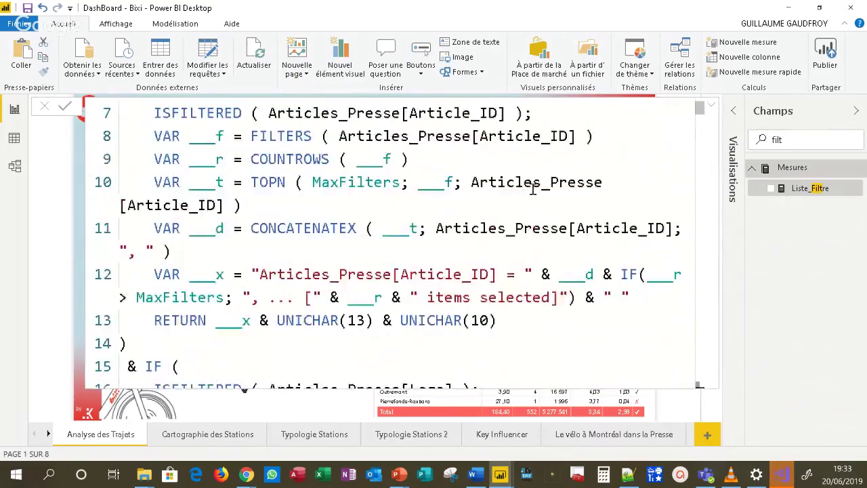
pyautogui.scroll(-1, 532, 185)
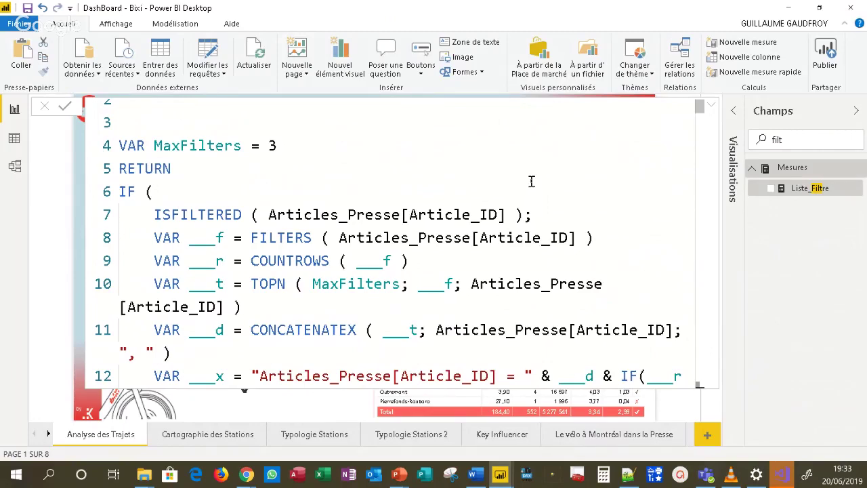
pyautogui.click(233, 216)
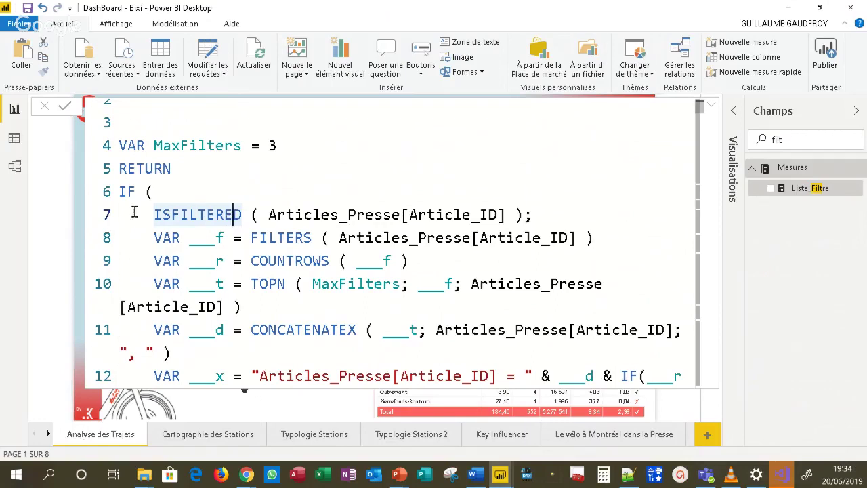
pyautogui.moveTo(153, 215); pyautogui.dragTo(681, 330)
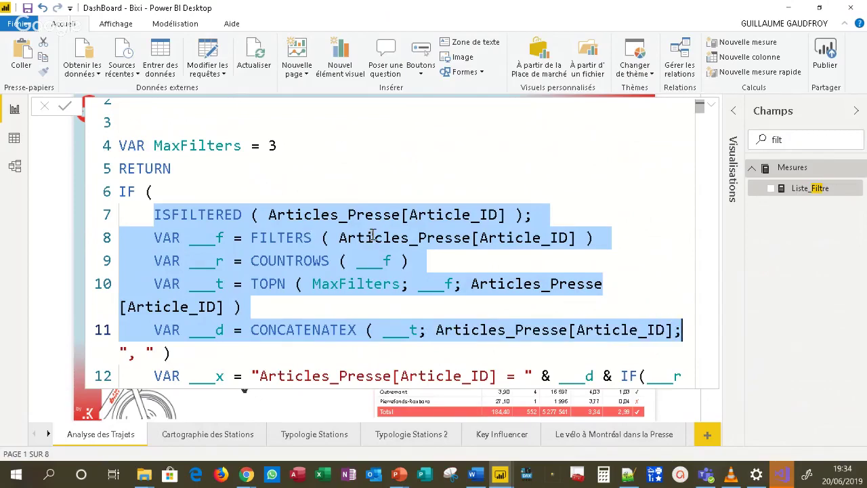
pyautogui.click(716, 112)
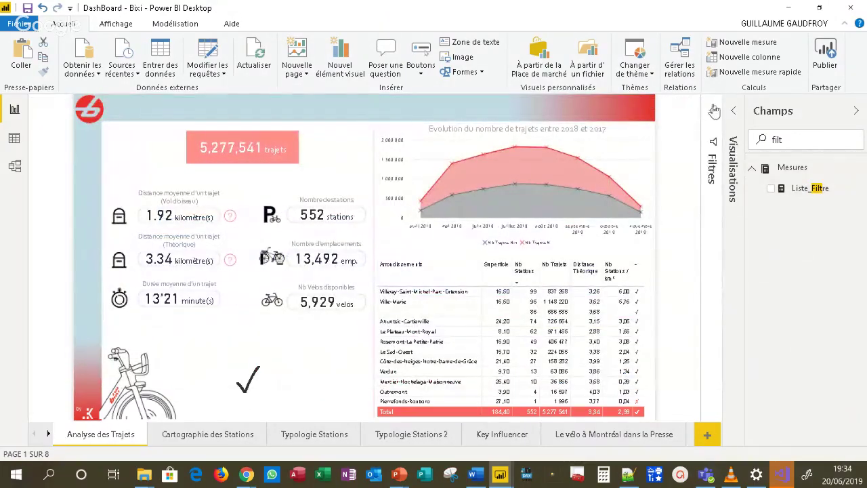
# Add a card visual showing the Liste_Filtre measure in the empty area beside the bicycle drawing
pyautogui.click(734, 112)
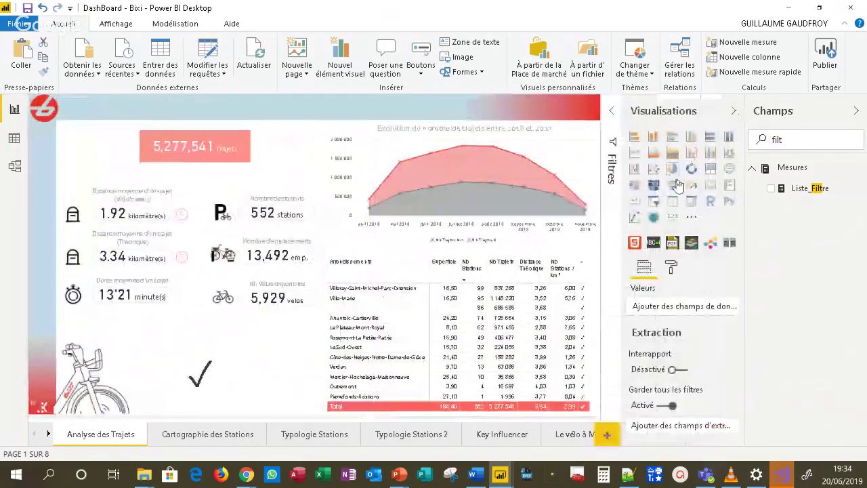
pyautogui.click(712, 185)
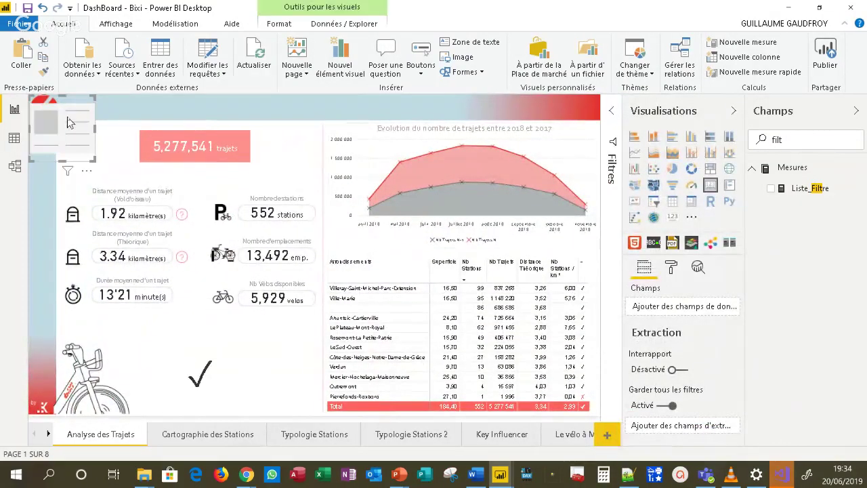
pyautogui.moveTo(88, 170); pyautogui.dragTo(220, 407)
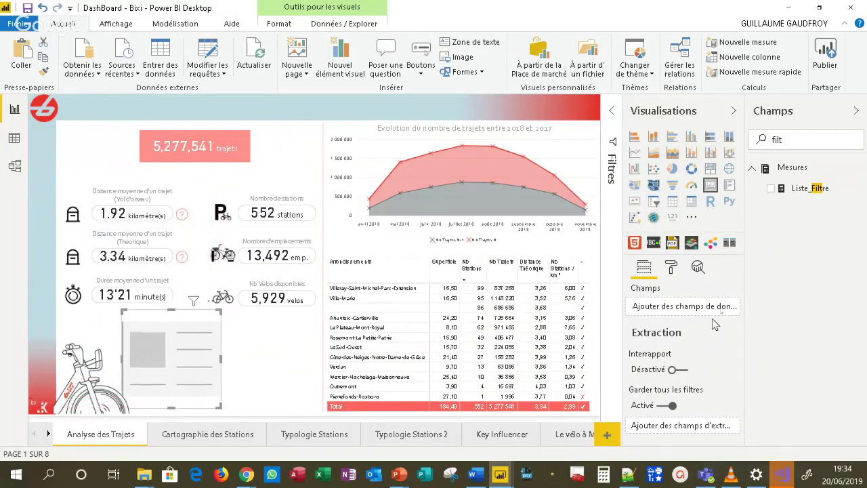
pyautogui.moveTo(823, 191); pyautogui.dragTo(693, 313)
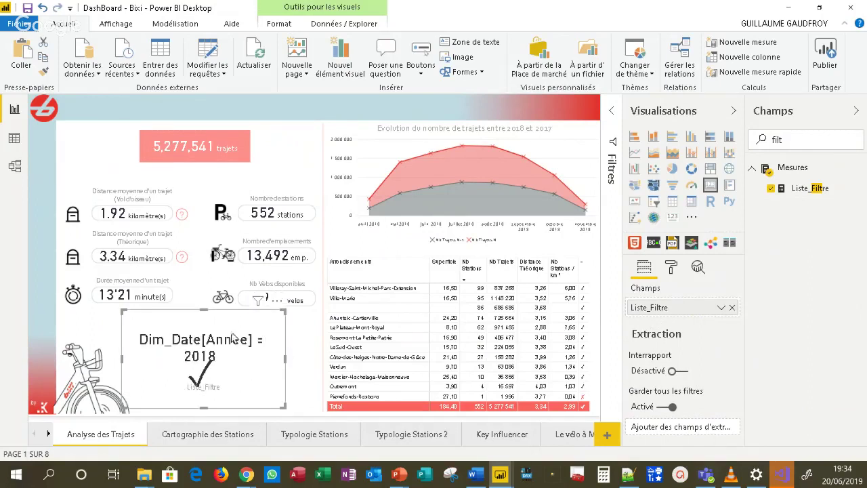
# Move the Liste_Filtre card to the top of the page, between the trip total and the trend chart
pyautogui.moveTo(264, 326); pyautogui.dragTo(292, 339)
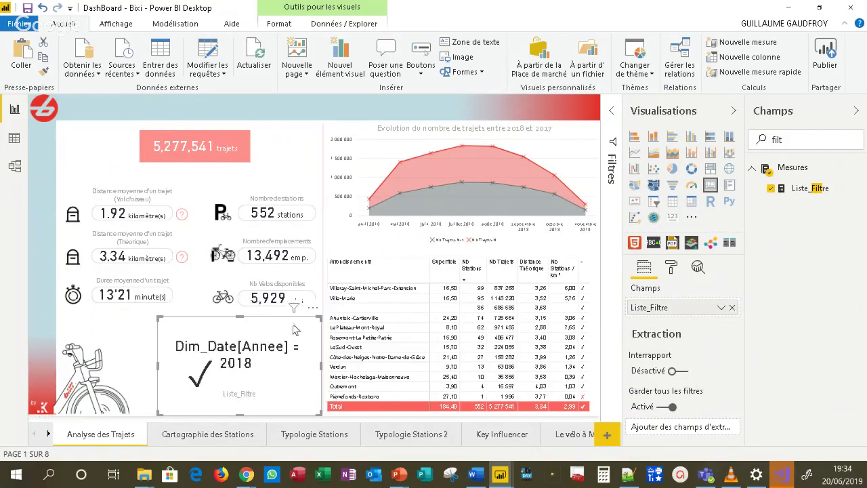
pyautogui.moveTo(311, 310); pyautogui.dragTo(230, 332)
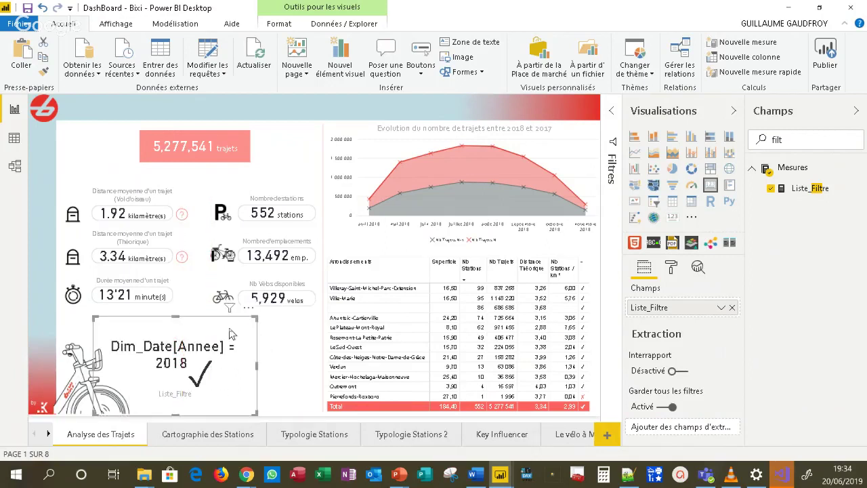
pyautogui.click(175, 317)
pyautogui.moveTo(183, 334); pyautogui.dragTo(338, 102)
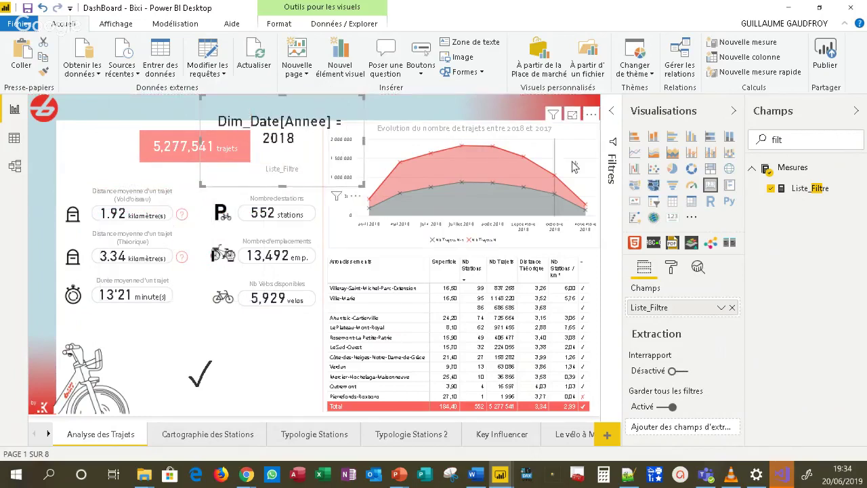
# Filter all pages to janvier and février with the Mois_FR filter, and delete the Liste_Filtre card
pyautogui.click(612, 111)
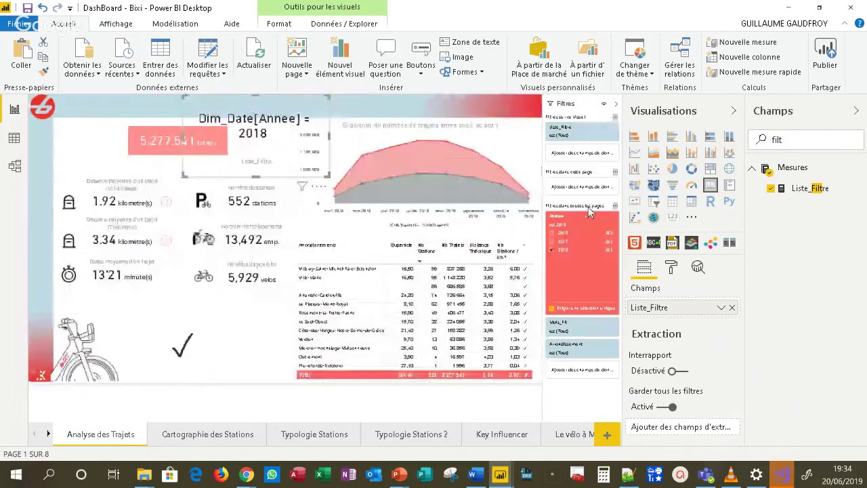
pyautogui.click(590, 325)
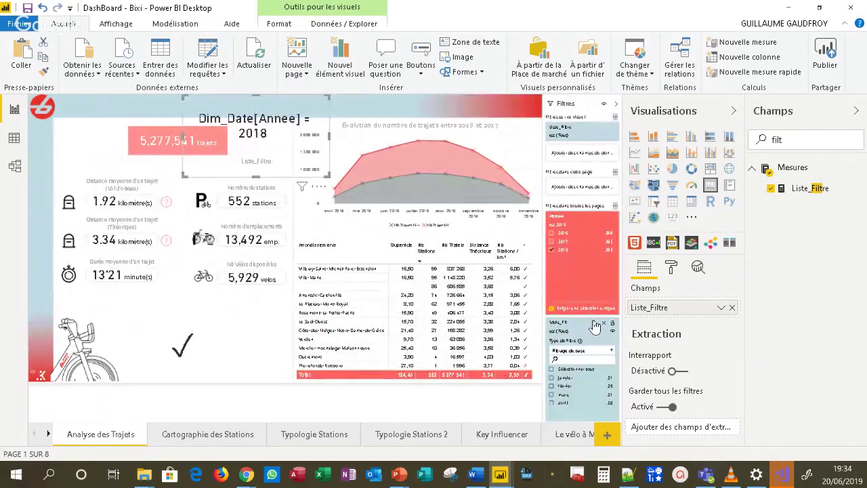
pyautogui.click(561, 378)
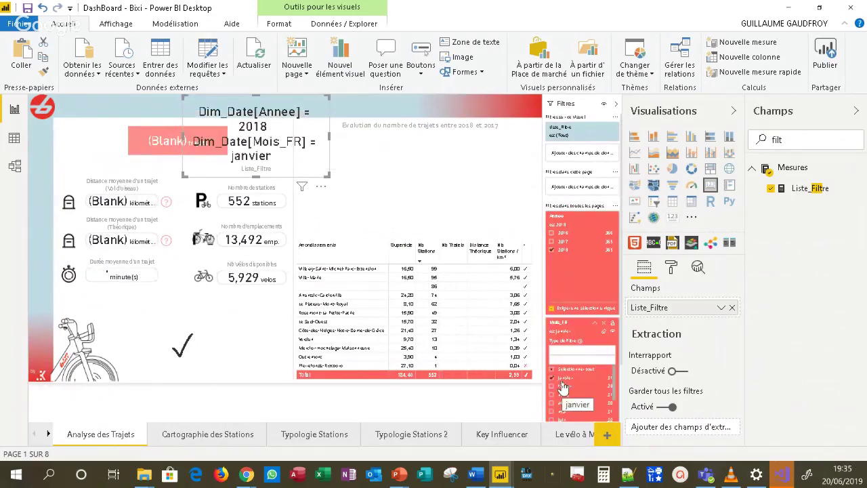
pyautogui.click(564, 387)
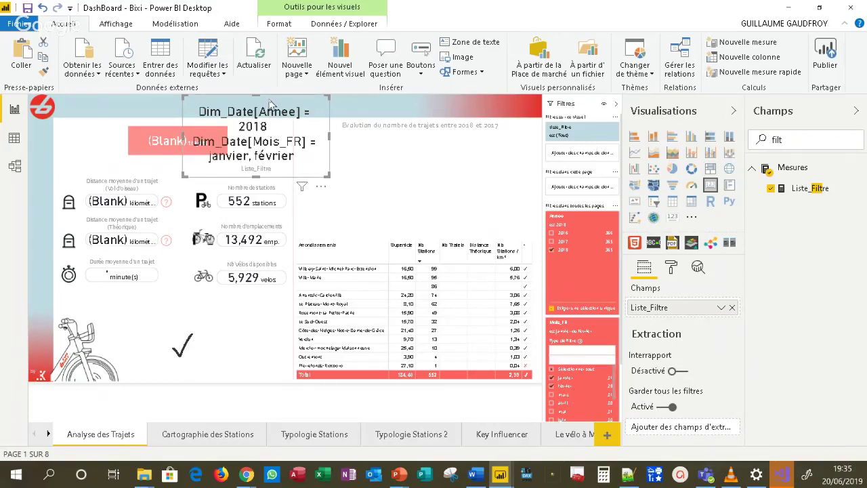
pyautogui.press('Delete')
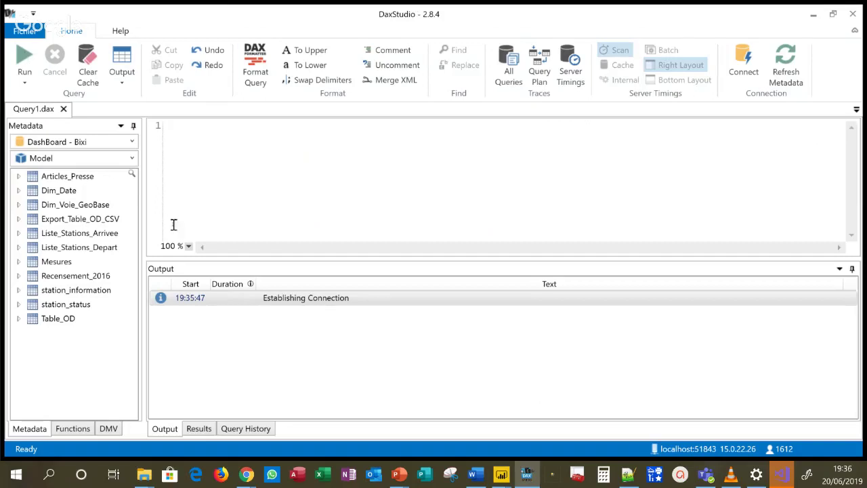
# In DAX Studio, define a filter dump measure covering all tables and review the generated code
pyautogui.rightClick(82, 205)
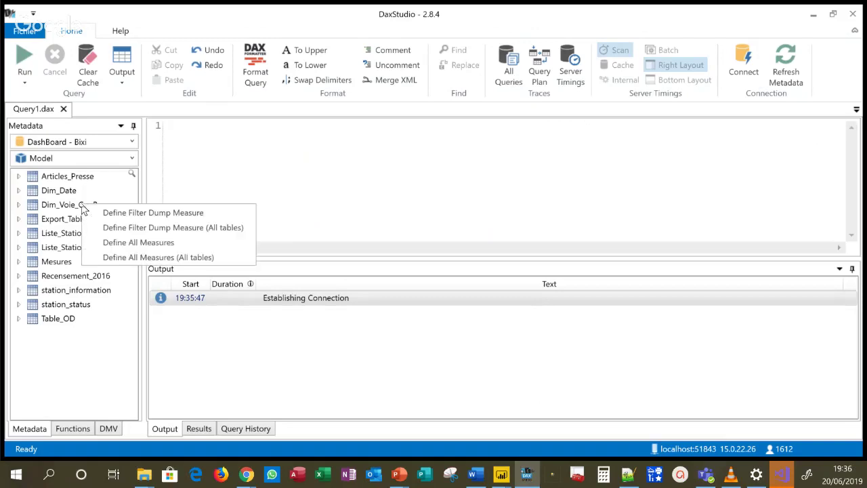
pyautogui.click(146, 227)
pyautogui.scroll(-2, 315, 154)
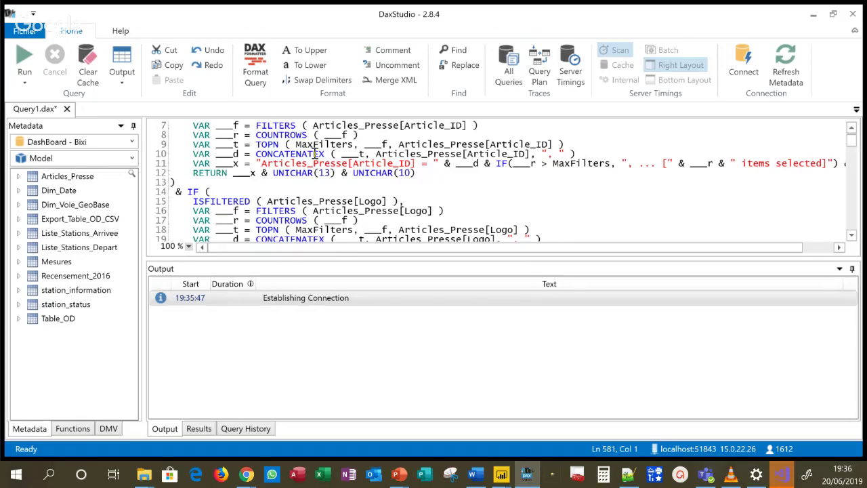
# Switch to Power BI Desktop and examine the Liste_Filtre formula down to its Dim_Voie_GeoBase filter blocks, collapsing it when finished
pyautogui.hotkey('alt', 'Tab')
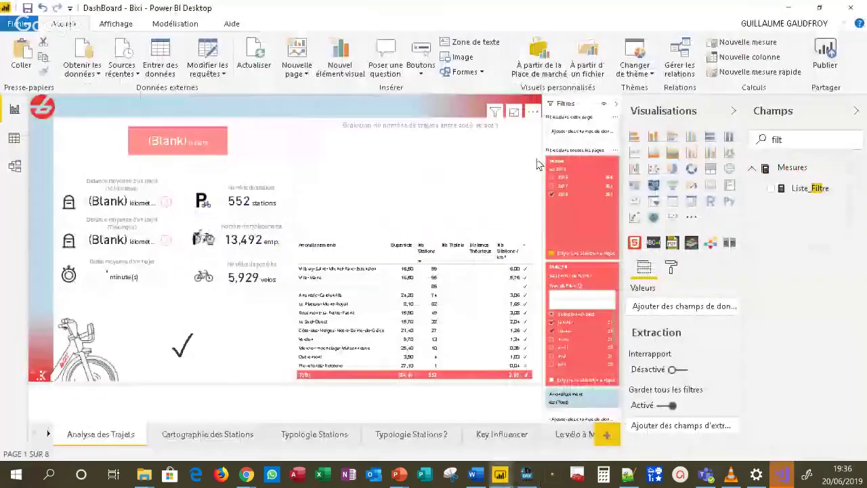
pyautogui.click(799, 187)
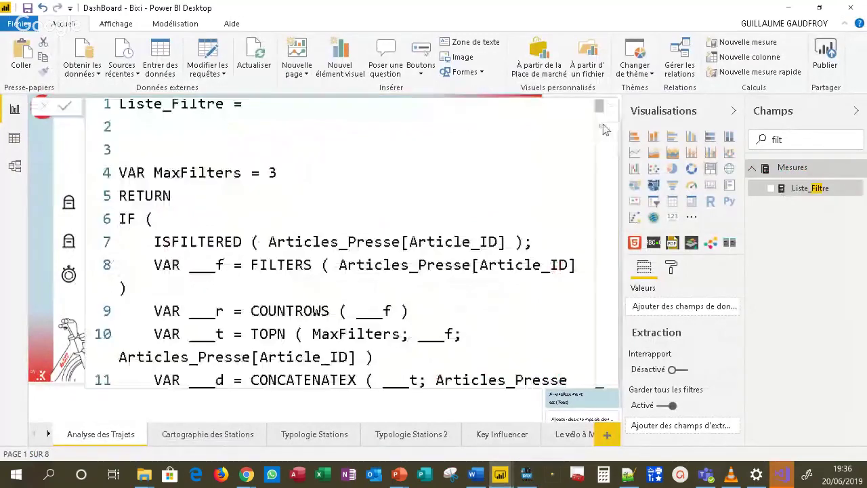
pyautogui.scroll(-5, 492, 206)
pyautogui.scroll(-3, 494, 200)
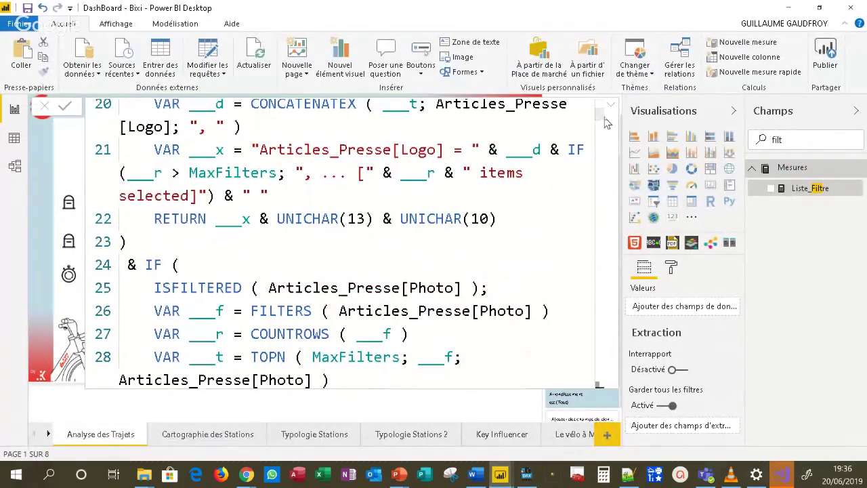
pyautogui.moveTo(600, 114)
pyautogui.mouseDown()
pyautogui.moveTo(570, 430)
pyautogui.moveTo(591, 122)
pyautogui.mouseUp()
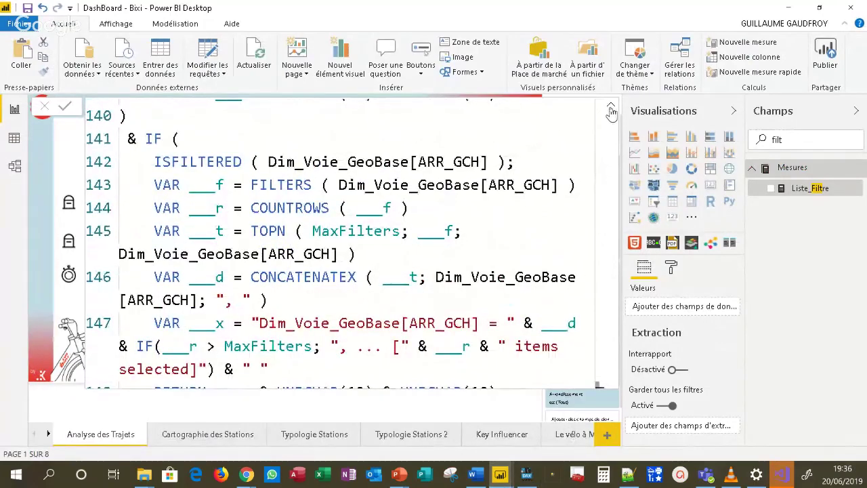
pyautogui.click(610, 107)
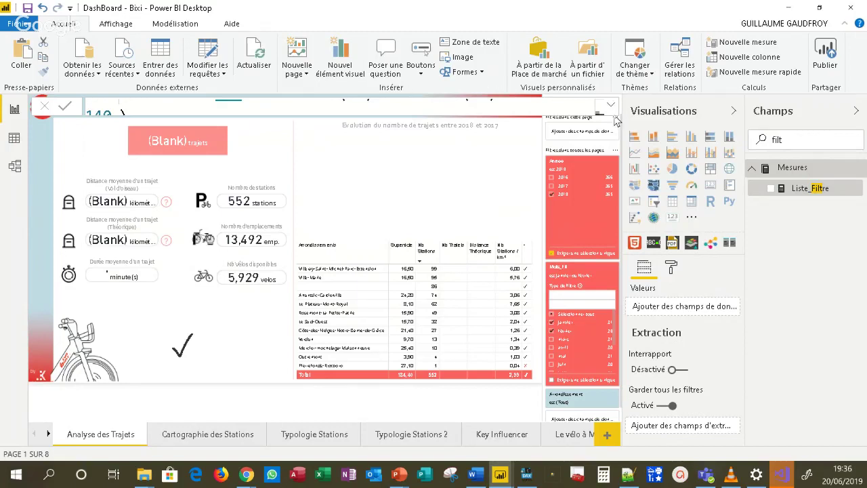
# Clear the month selection in the Mois_FR filter for all pages and collapse the Filtres pane
pyautogui.click(520, 160)
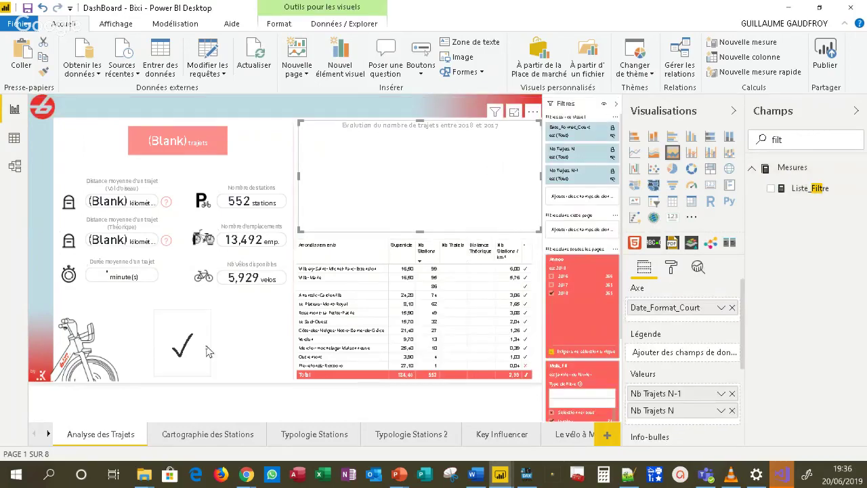
pyautogui.press('Escape')
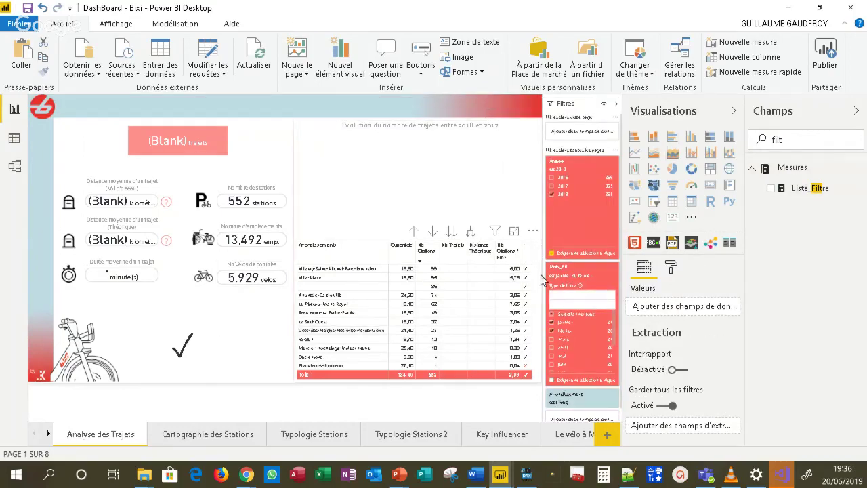
pyautogui.click(568, 316)
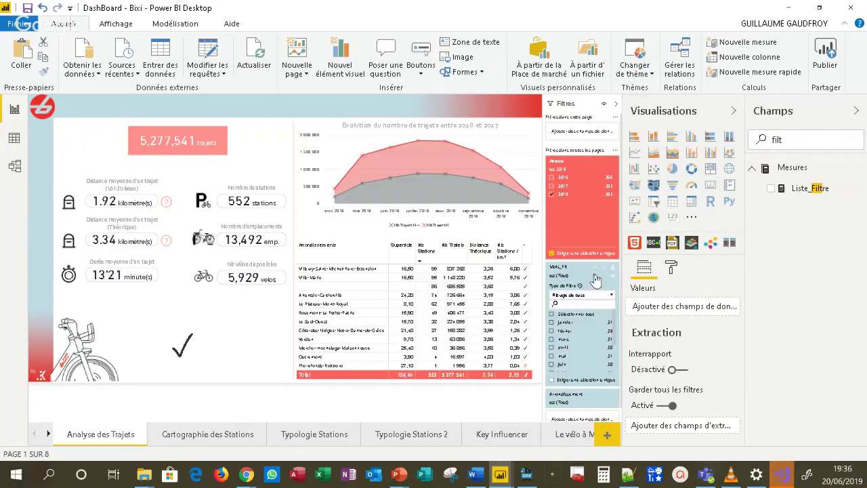
pyautogui.click(616, 104)
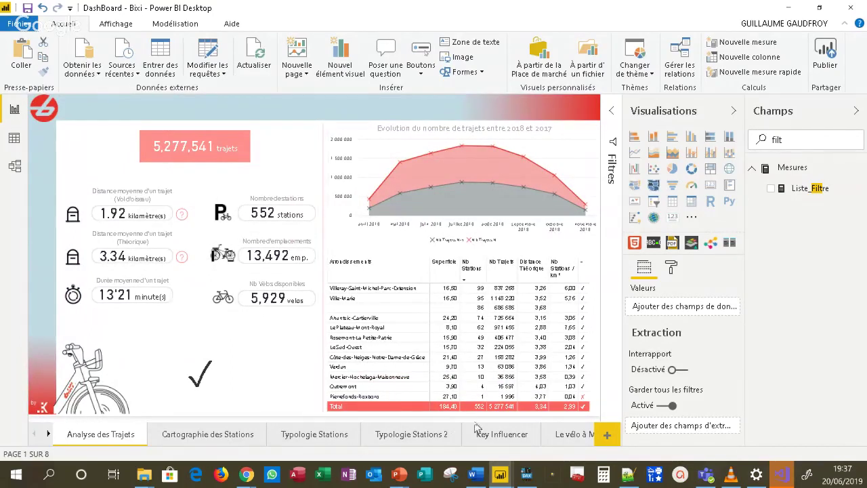
# Open the Key Influencer page and select its key influencers visual to show the analysed fields
pyautogui.click(475, 474)
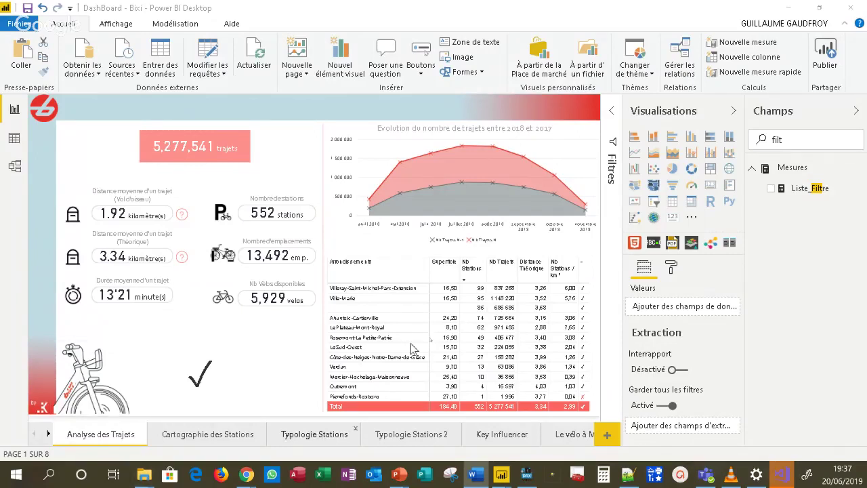
pyautogui.click(502, 434)
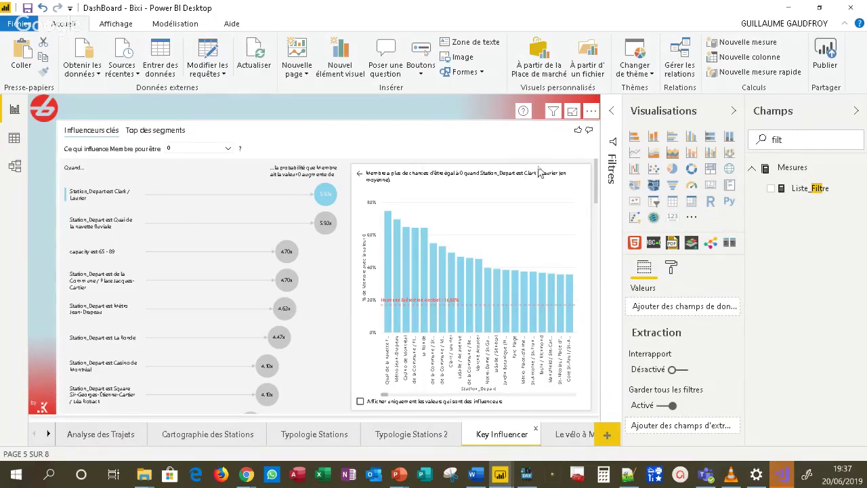
pyautogui.click(254, 131)
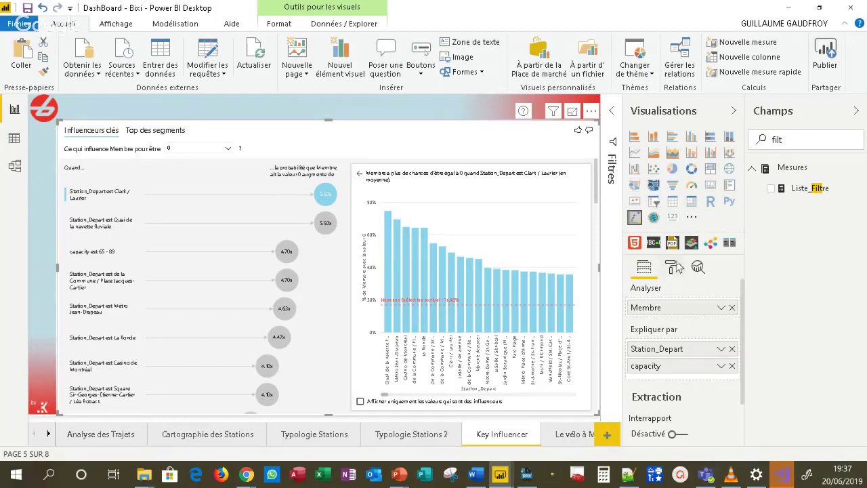
# Examine the analysis visual colour options in the key influencers visual's formatting settings
pyautogui.click(673, 266)
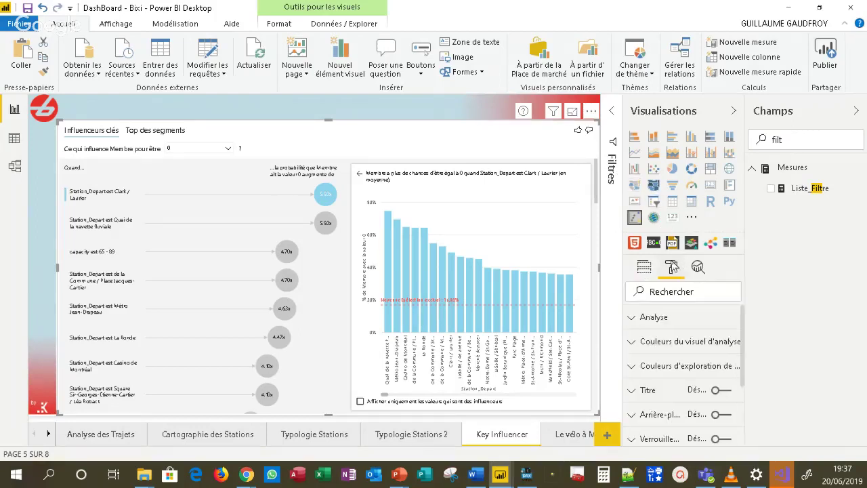
pyautogui.click(677, 342)
pyautogui.scroll(-2, 708, 344)
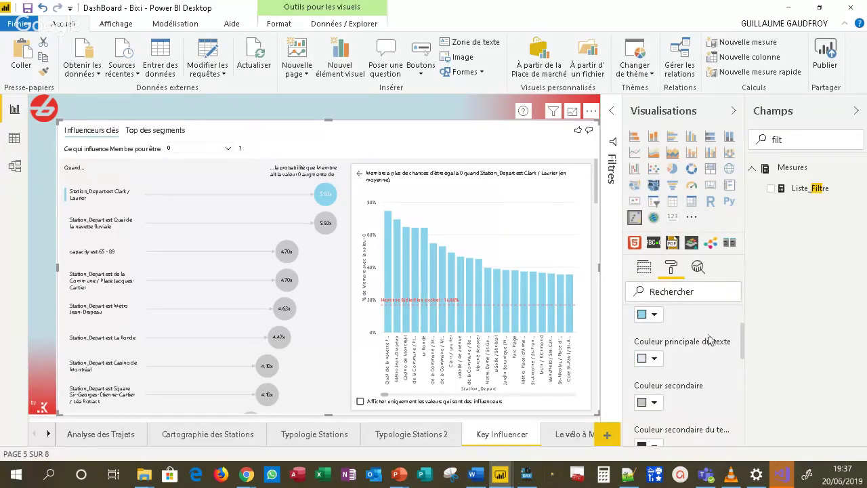
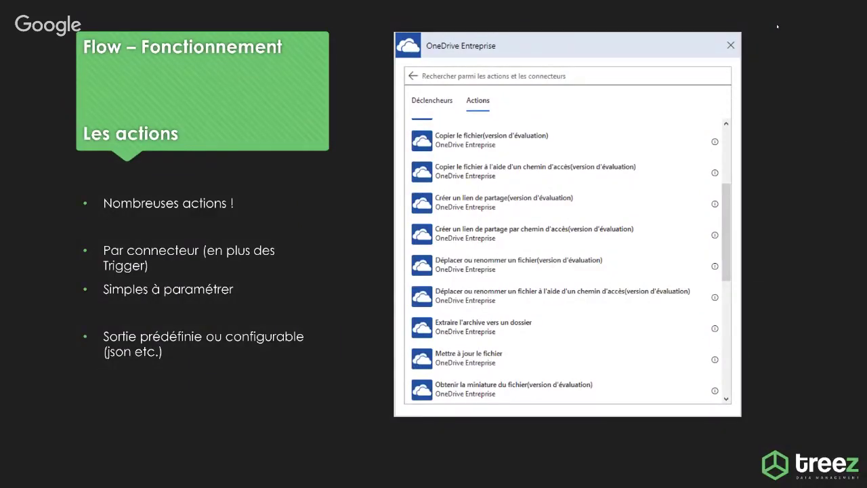
pyautogui.press('Right')
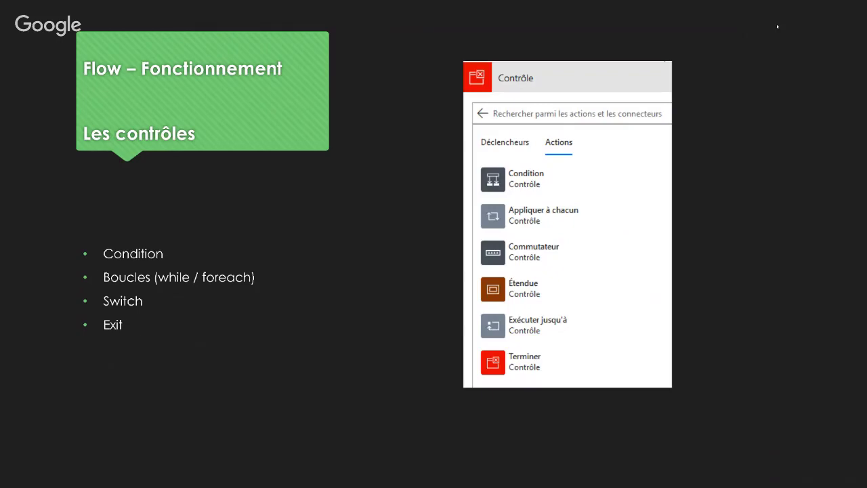
pyautogui.press('Right')
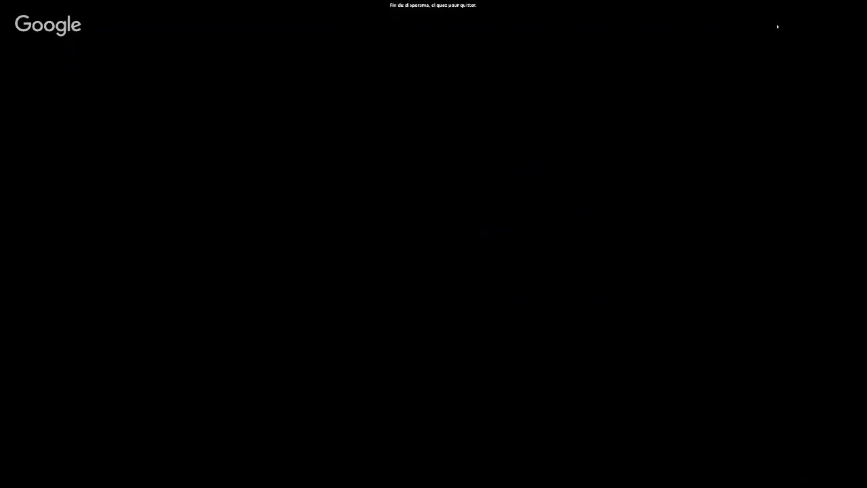
pyautogui.click(594, 164)
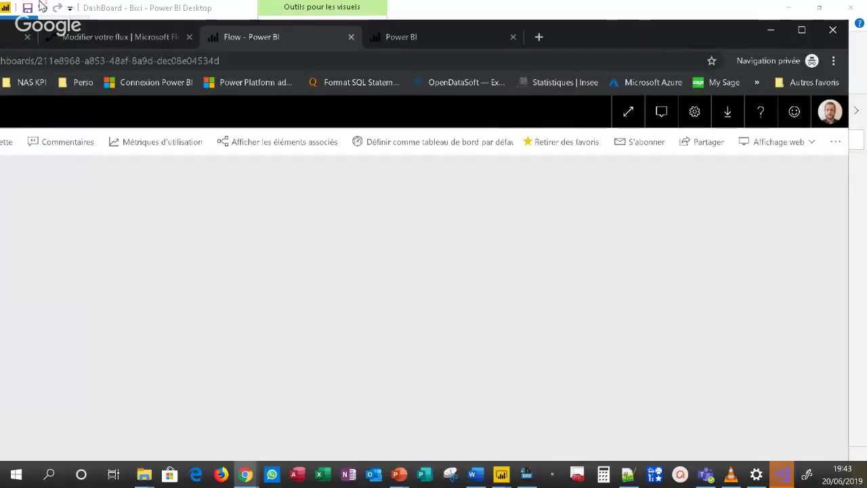
# Switch to the browser with the Flow dashboard, maximise its window and bring the VLC video window in front
pyautogui.click(513, 5)
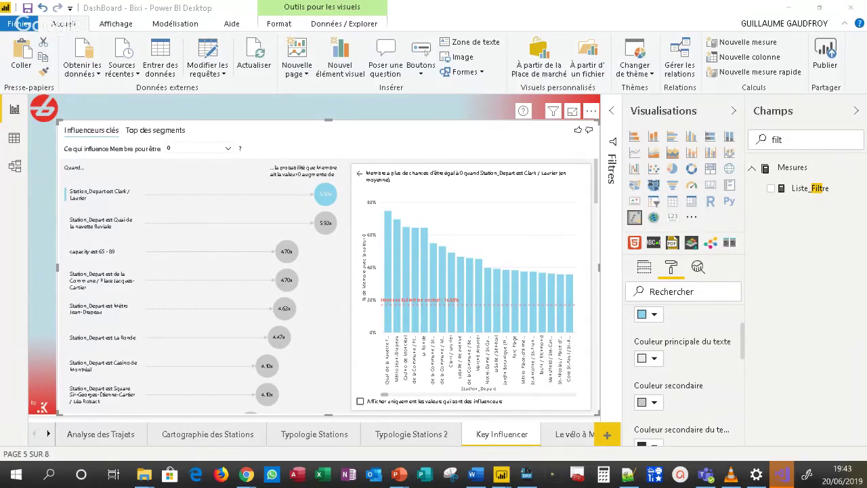
pyautogui.hotkey('alt', 'Tab')
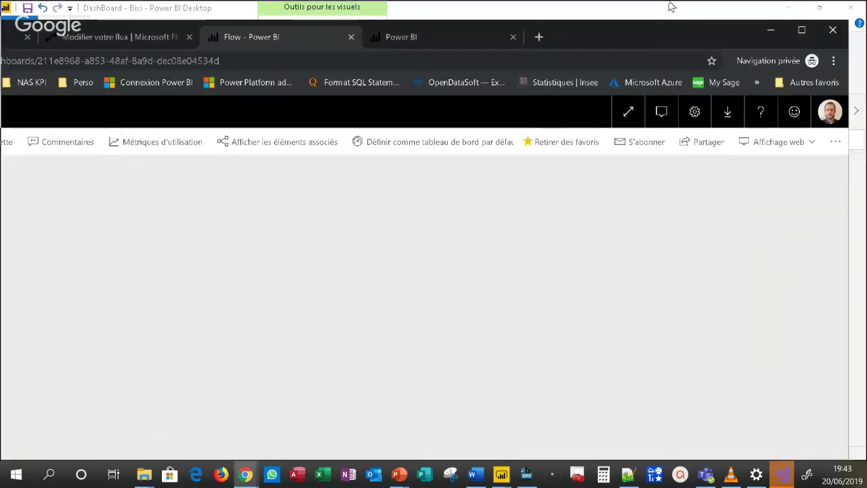
pyautogui.doubleClick(670, 25)
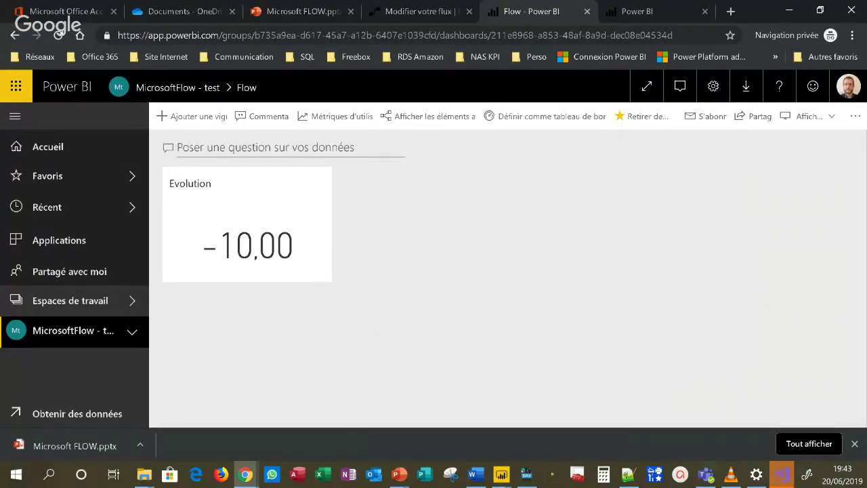
pyautogui.hotkey('alt', 'Tab')
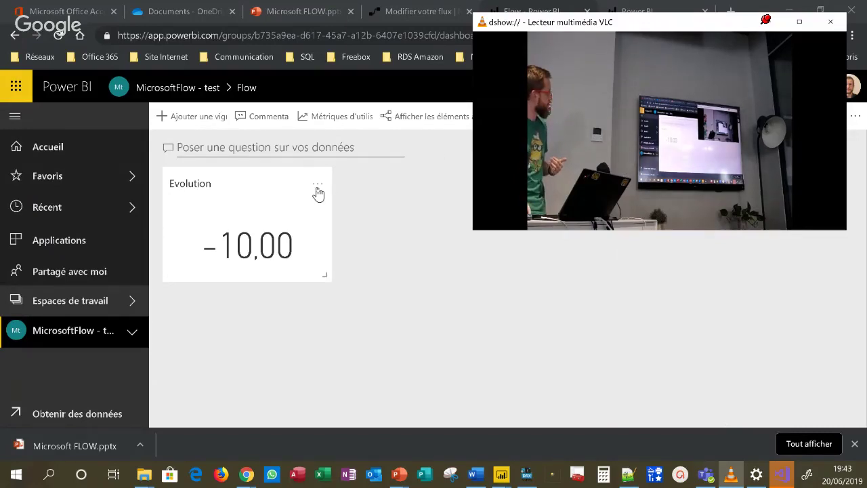
# Open the Evolution tile's alert management and review the Alerte pour Evolution Negative rule, collapsing it when finished
pyautogui.click(317, 183)
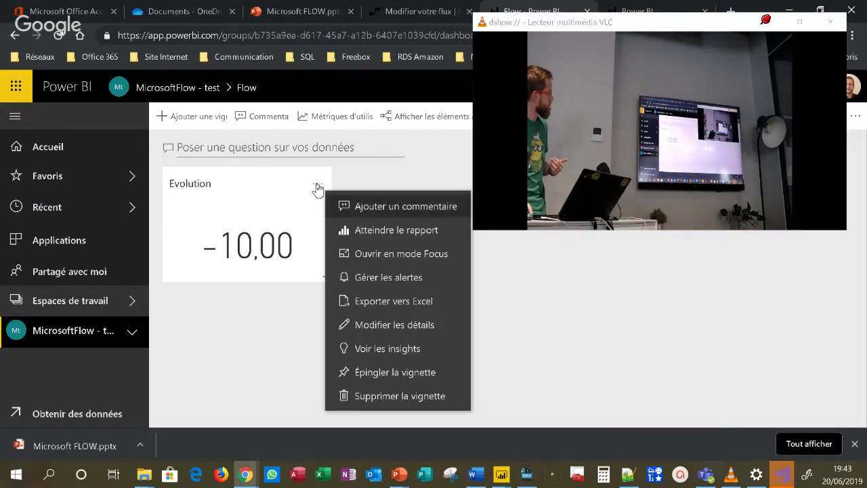
pyautogui.click(383, 280)
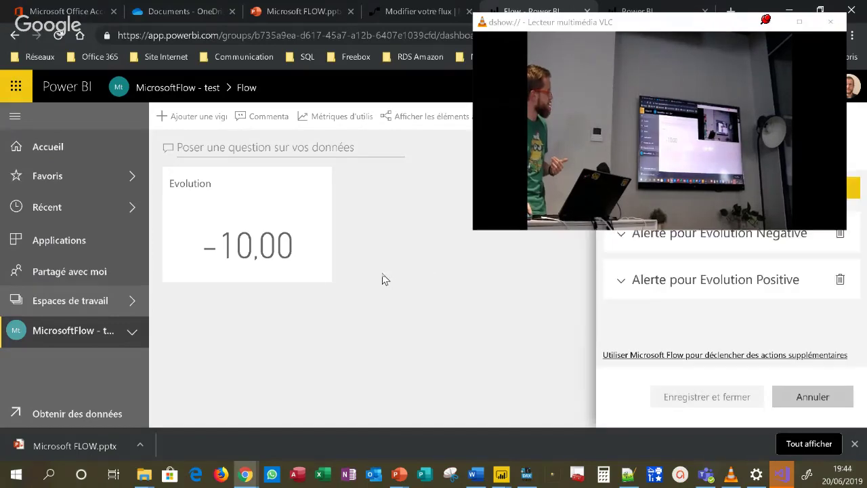
pyautogui.moveTo(702, 23); pyautogui.dragTo(272, 25)
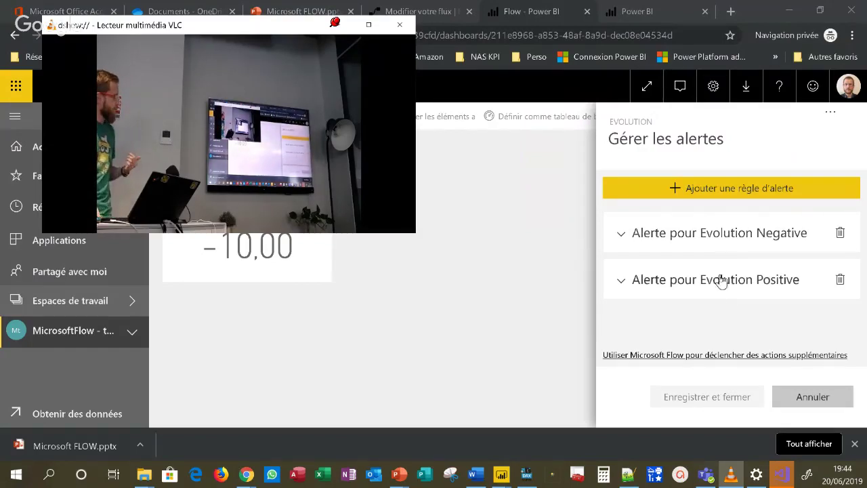
pyautogui.click(726, 237)
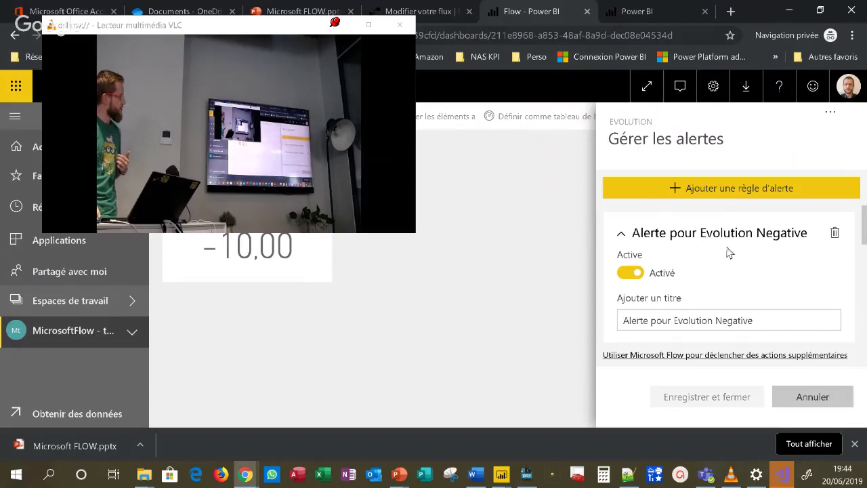
pyautogui.scroll(-1, 729, 245)
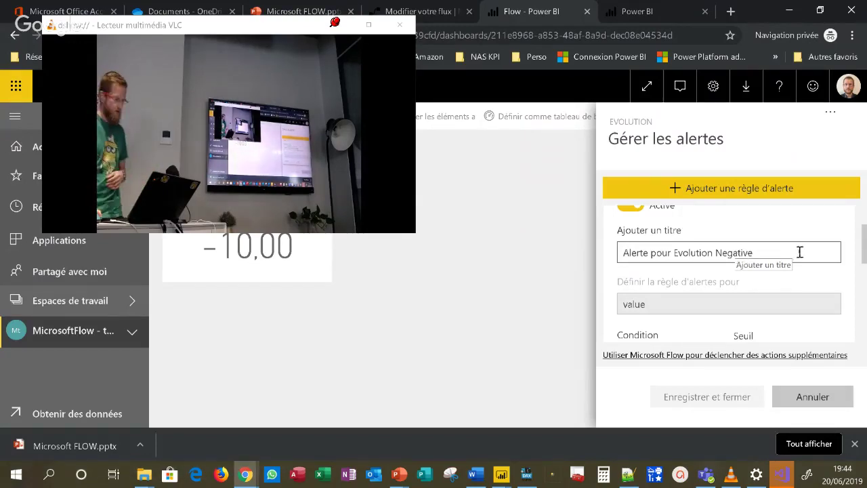
pyautogui.scroll(1, 734, 267)
pyautogui.click(742, 235)
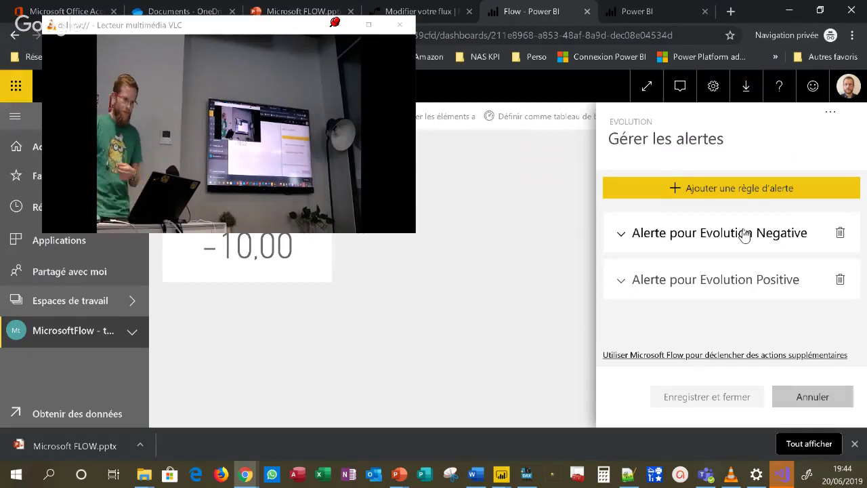
# Switch to Microsoft Flow, open the Club PBI - Alerte Negative flow for editing and put the VLC window away
pyautogui.click(433, 13)
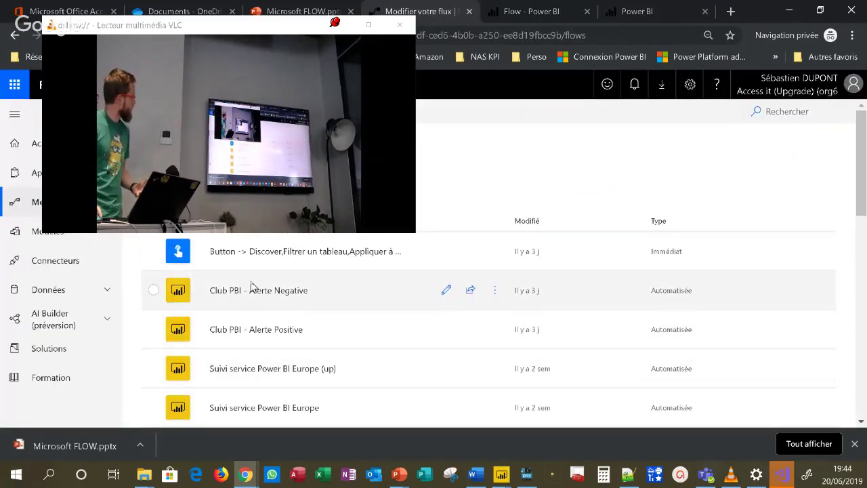
pyautogui.click(252, 287)
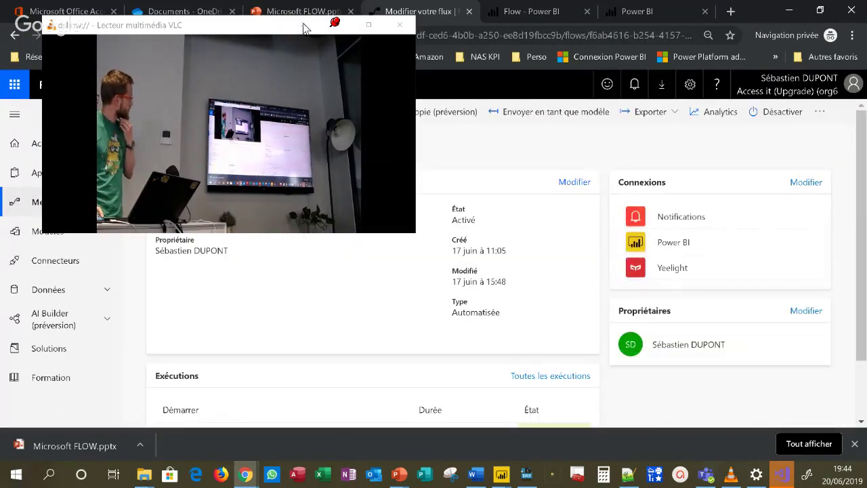
pyautogui.doubleClick(278, 26)
pyautogui.doubleClick(424, 7)
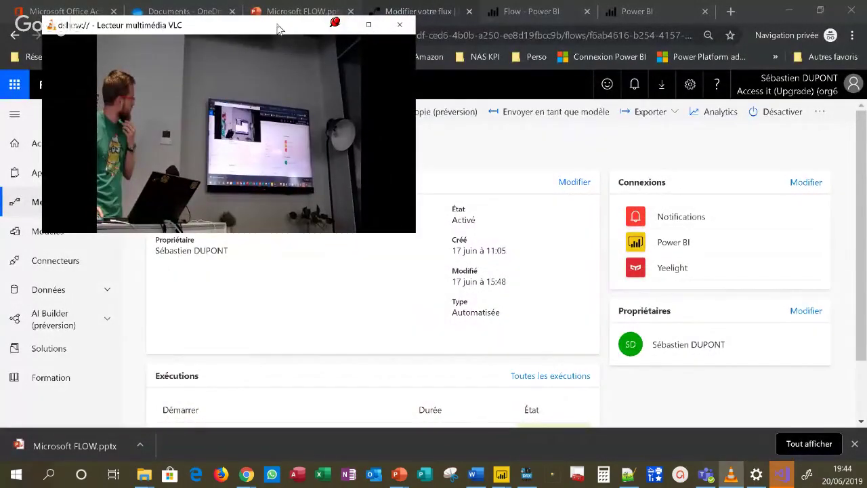
pyautogui.click(339, 26)
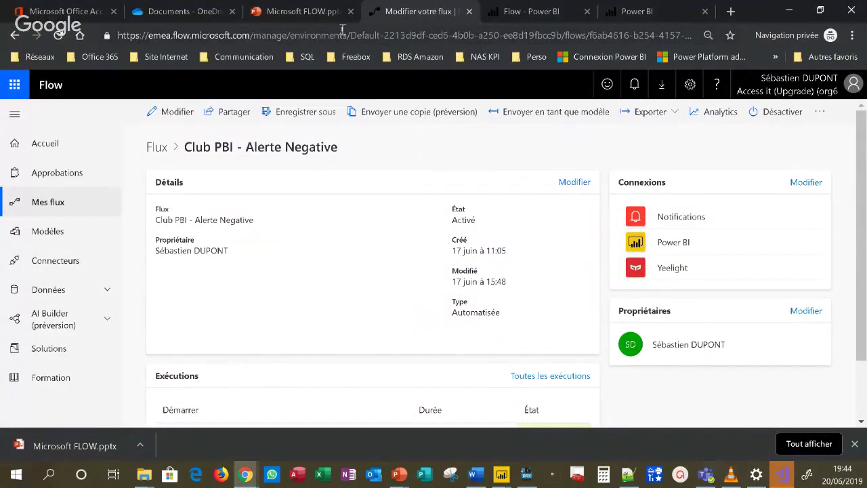
pyautogui.click(173, 111)
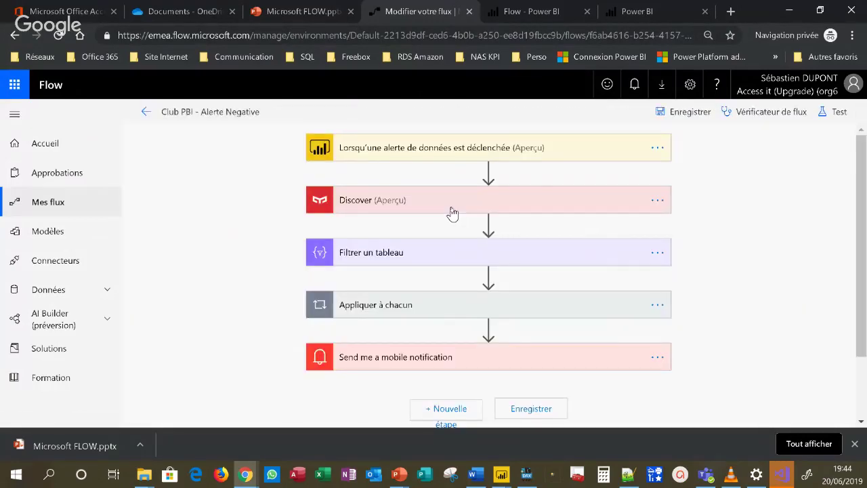
# Examine the data alert trigger of the flow and the alerts available for its alert ID
pyautogui.click(429, 150)
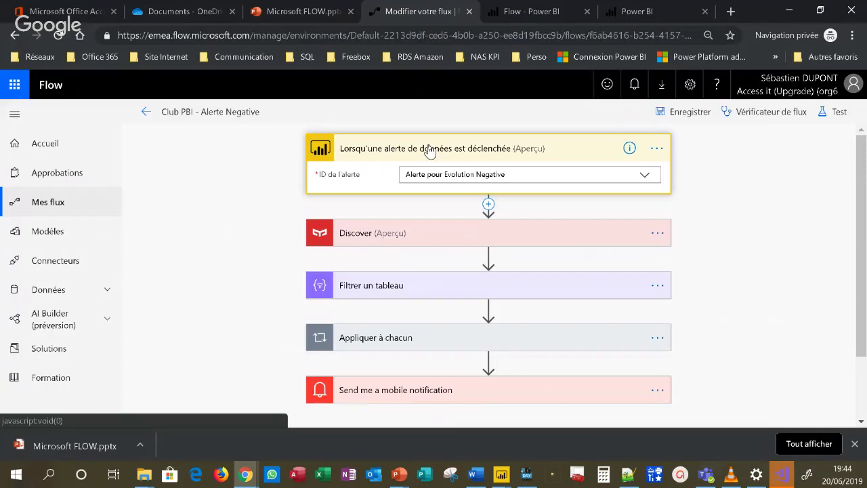
pyautogui.click(644, 175)
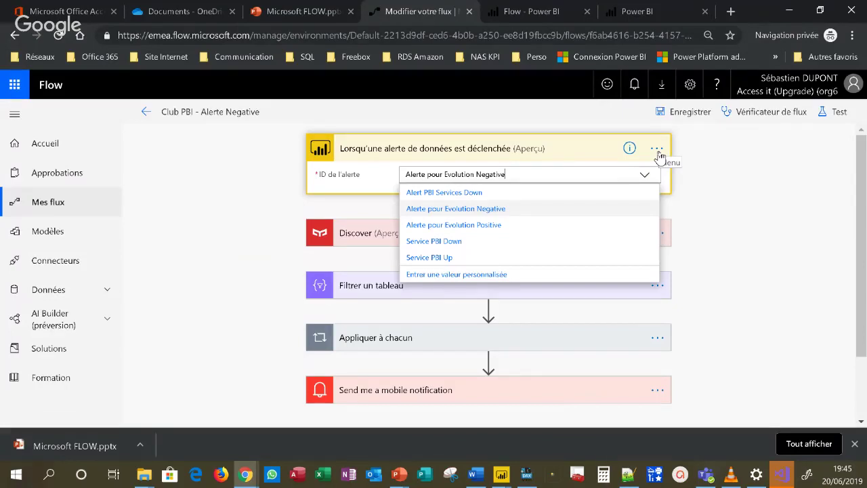
pyautogui.click(718, 167)
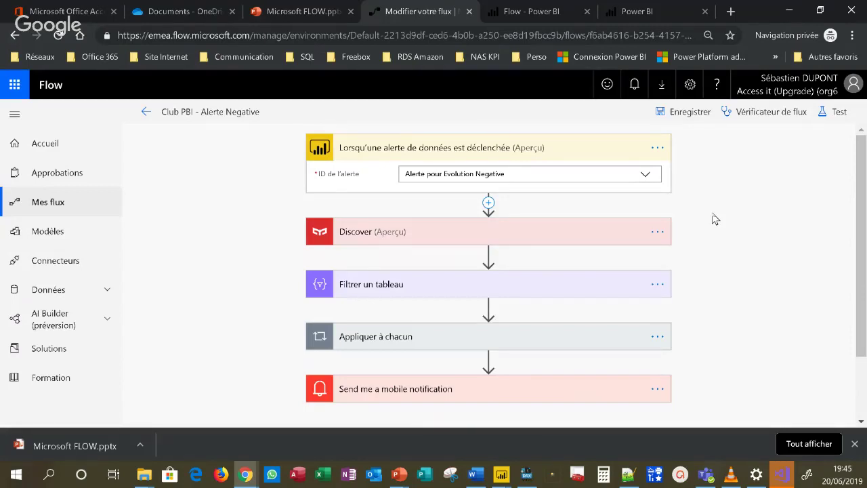
# Examine the Filtrer un tableau step's source, its name filter condition and the dynamic content offered by Discover
pyautogui.click(516, 286)
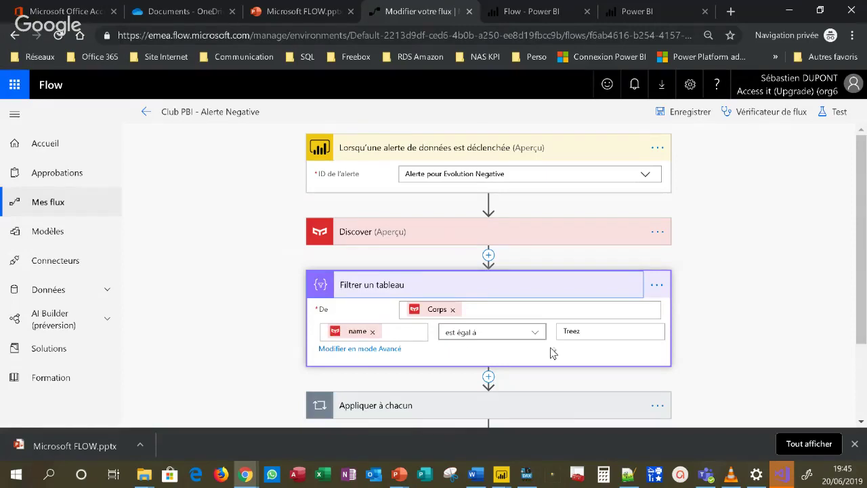
pyautogui.click(591, 309)
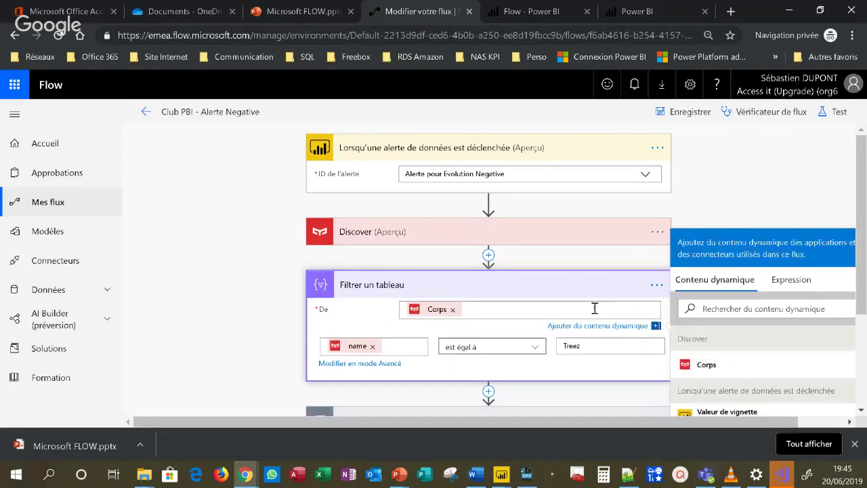
pyautogui.scroll(-1, 803, 305)
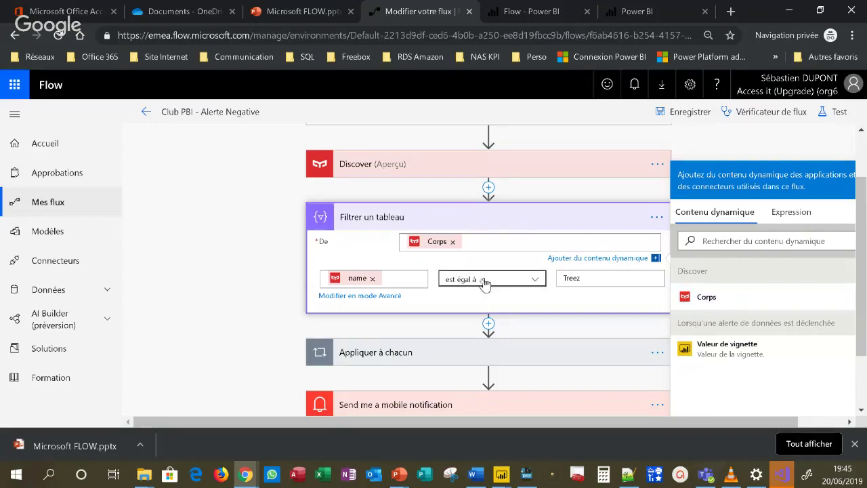
pyautogui.click(407, 278)
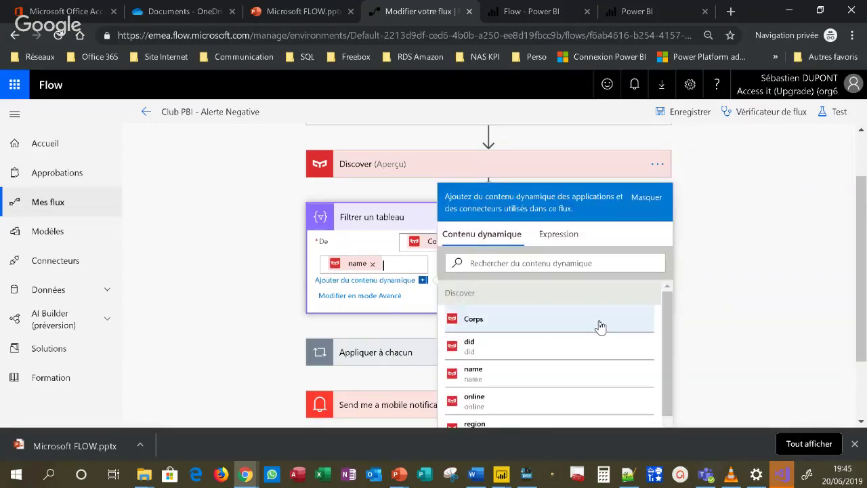
pyautogui.scroll(-2, 589, 322)
pyautogui.scroll(1, 573, 312)
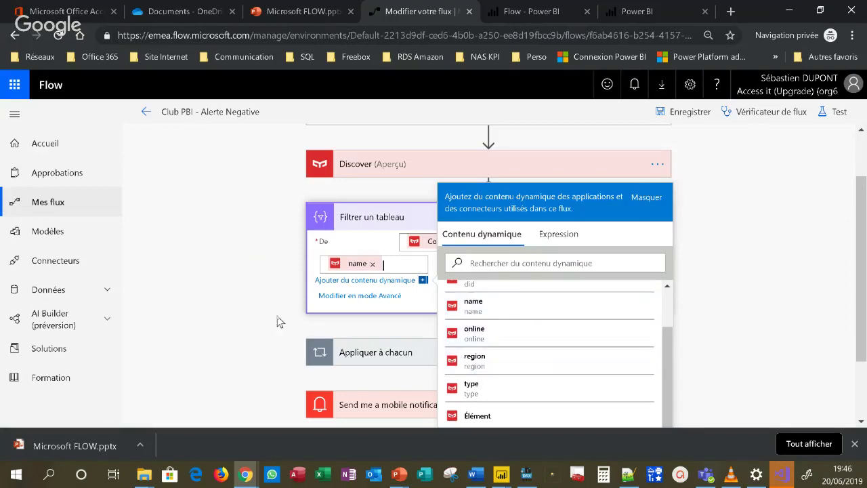
pyautogui.click(250, 263)
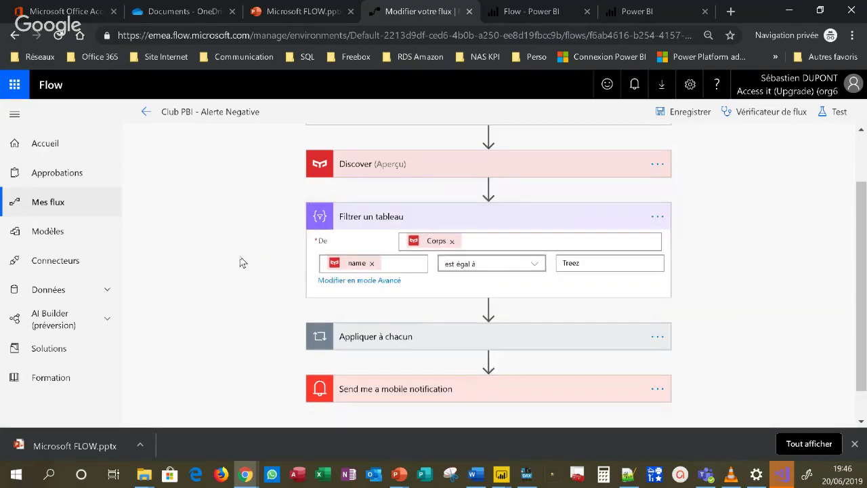
# Examine the Appliquer à chacun loop and the parameters of its Color action, collapsing the loop when finished
pyautogui.click(567, 343)
pyautogui.scroll(-2, 723, 302)
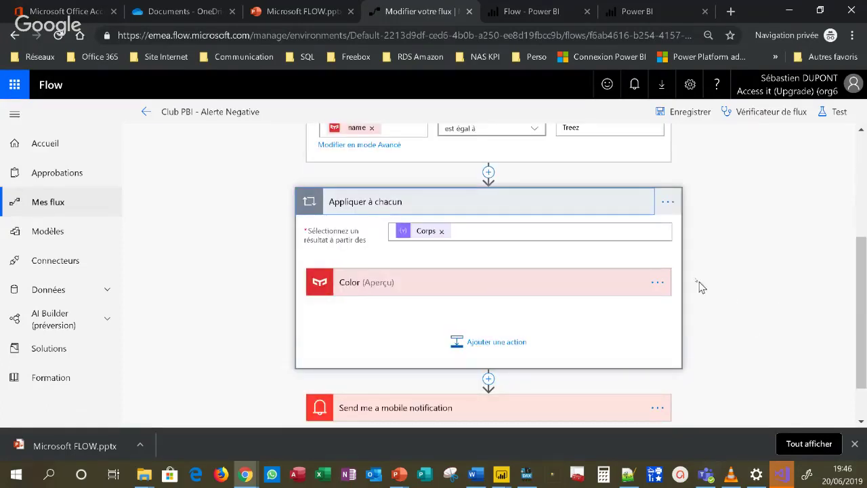
pyautogui.click(456, 280)
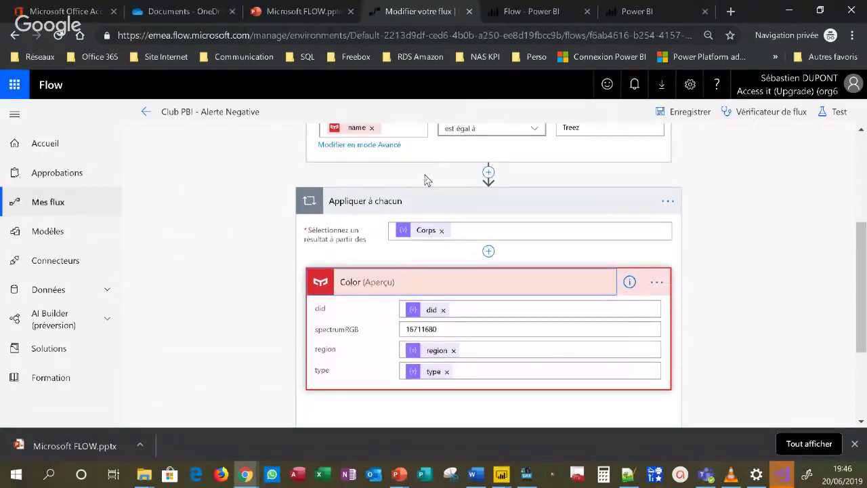
pyautogui.click(429, 204)
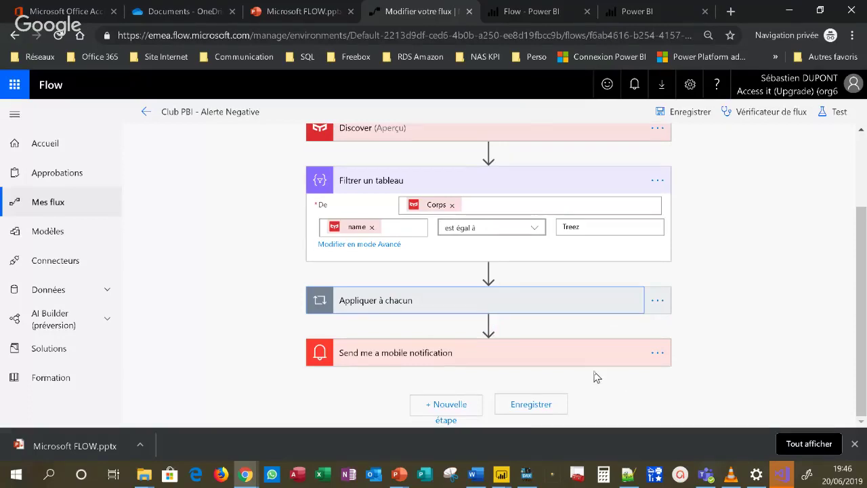
# Switch to the MicrosoftFlow - test workspace datasets in Power BI and refresh the report dataset
pyautogui.click(633, 15)
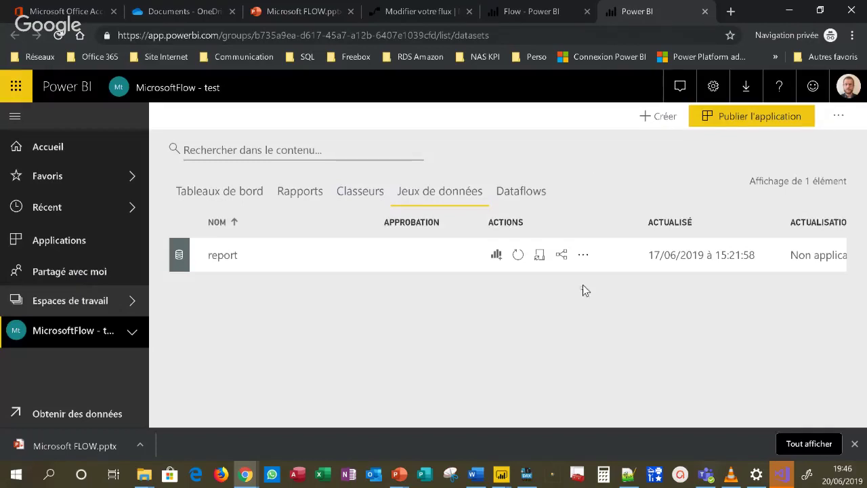
pyautogui.click(517, 256)
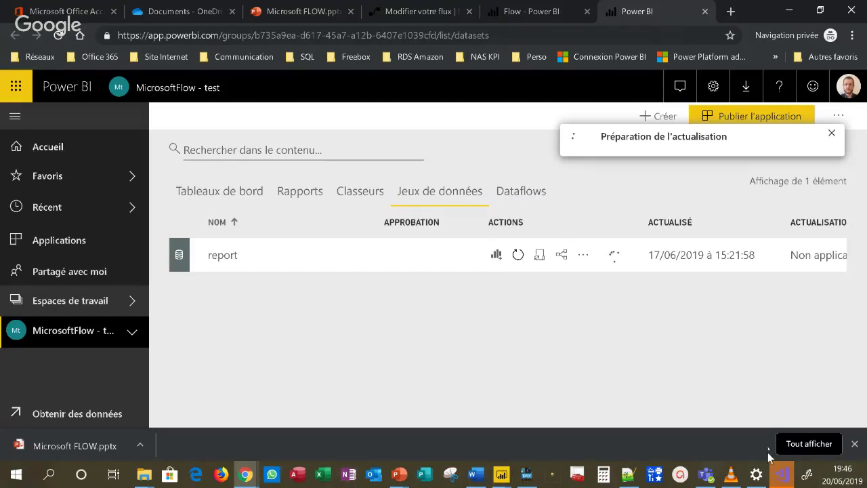
# Check the lamp in the VLC camera view, then close the Flow dashboard's alert settings and reload the dashboard
pyautogui.click(734, 476)
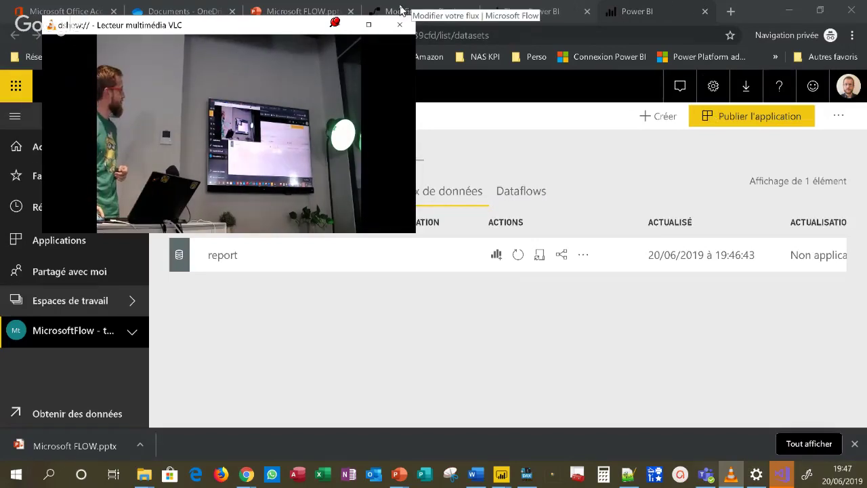
pyautogui.click(627, 12)
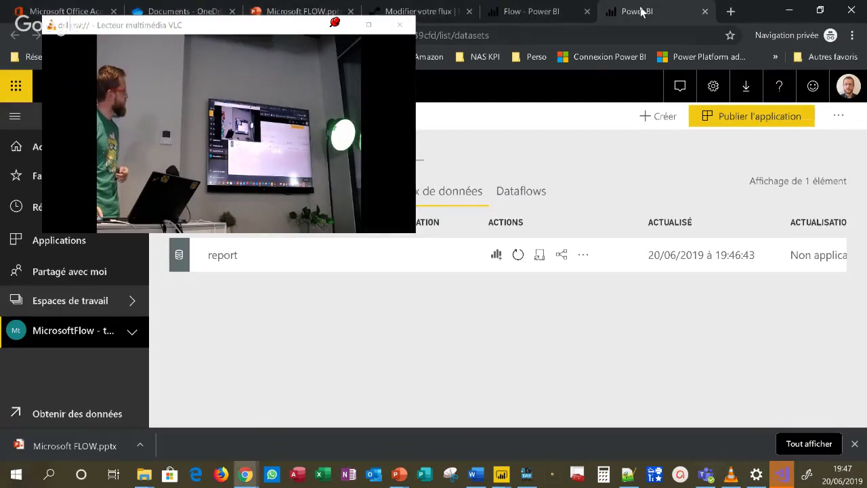
pyautogui.click(518, 12)
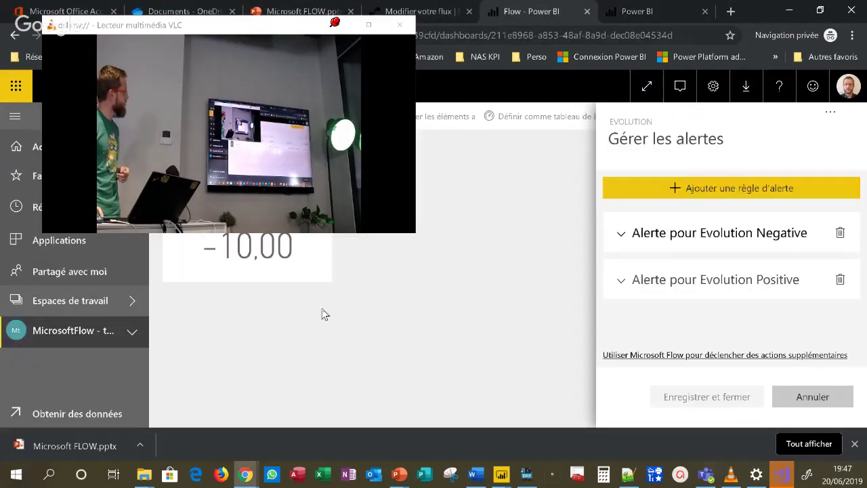
pyautogui.click(340, 412)
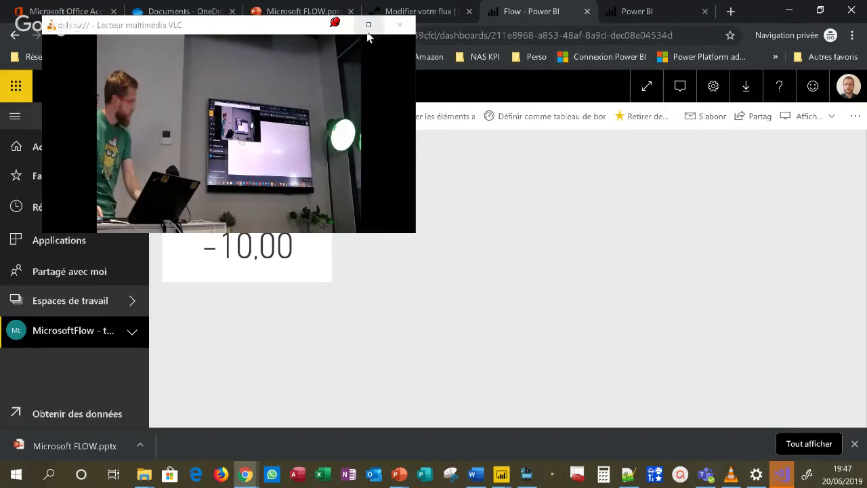
pyautogui.click(337, 25)
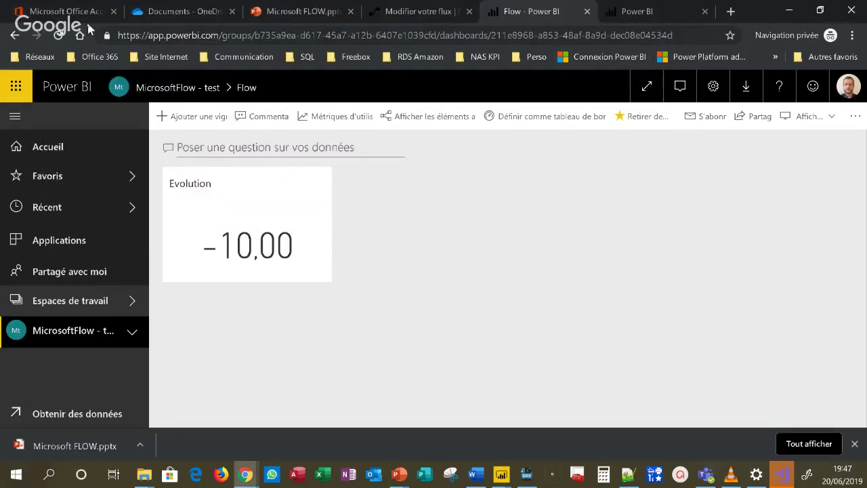
pyautogui.click(58, 35)
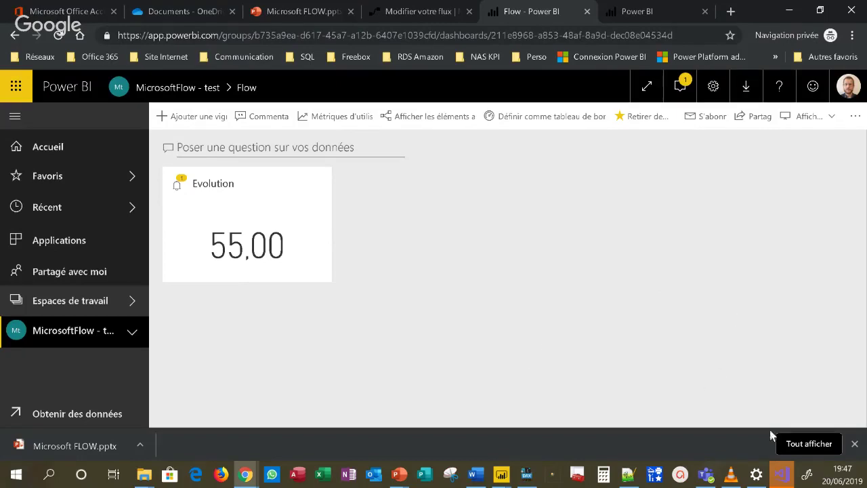
# Test the Club PBI - Alerte Negative flow with data from the first listed previous run while showing the lamp in the VLC camera view
pyautogui.click(730, 478)
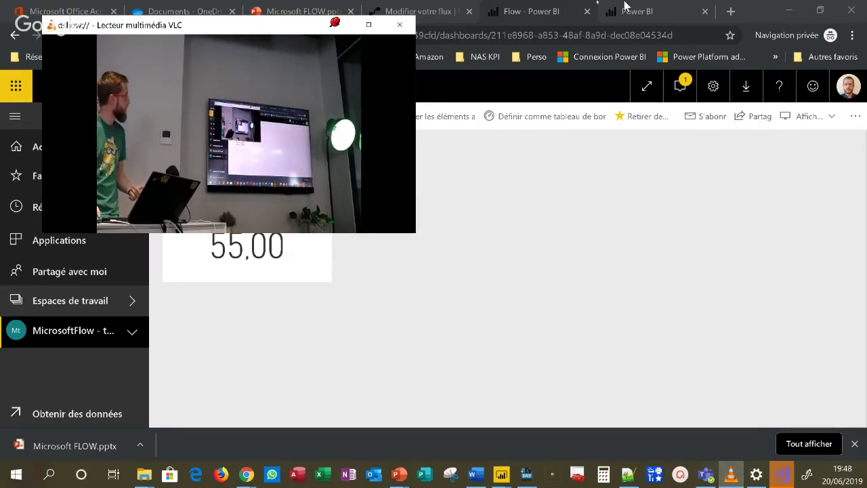
pyautogui.click(438, 11)
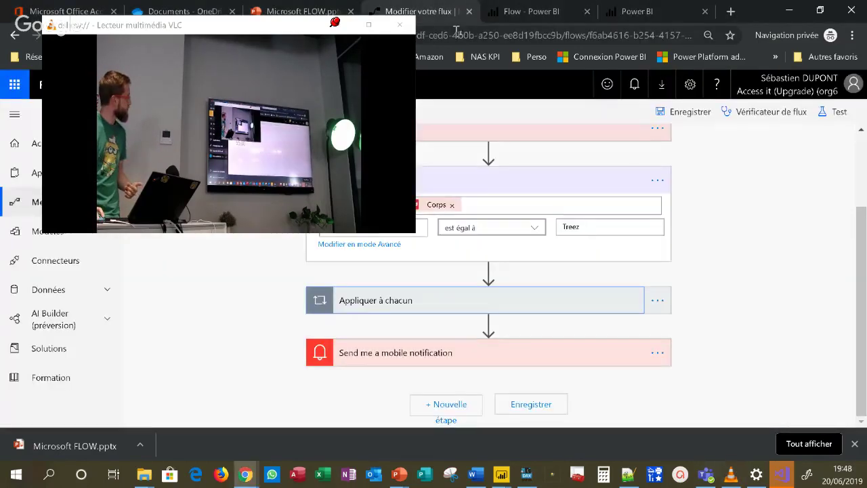
pyautogui.scroll(3, 701, 197)
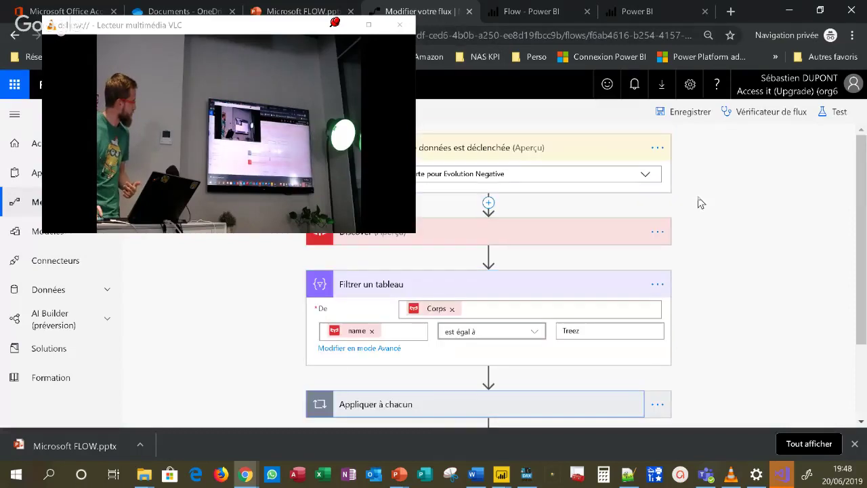
pyautogui.click(822, 116)
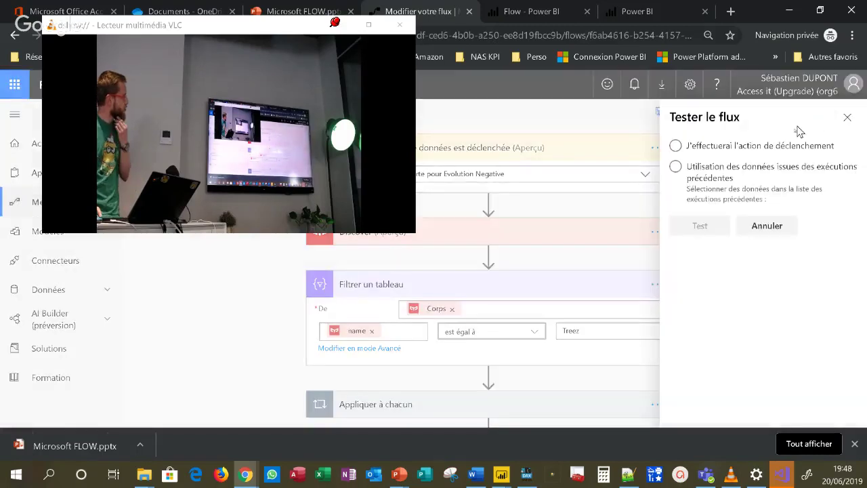
pyautogui.click(759, 174)
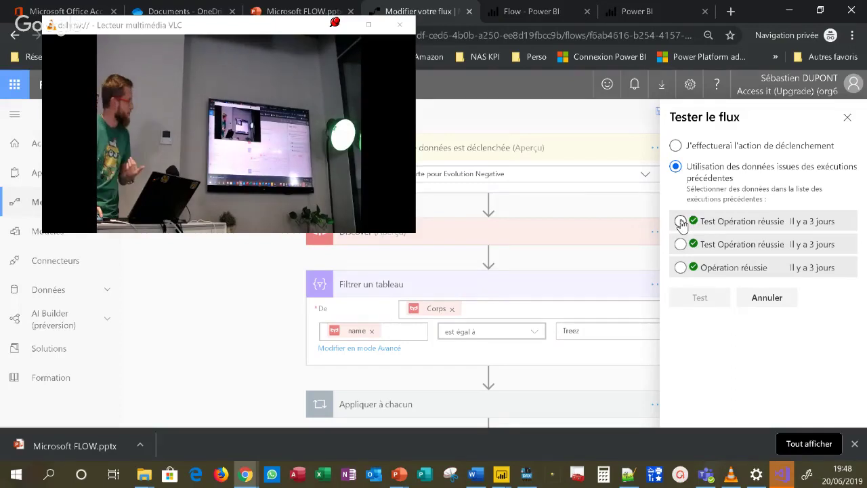
pyautogui.click(681, 222)
pyautogui.click(697, 297)
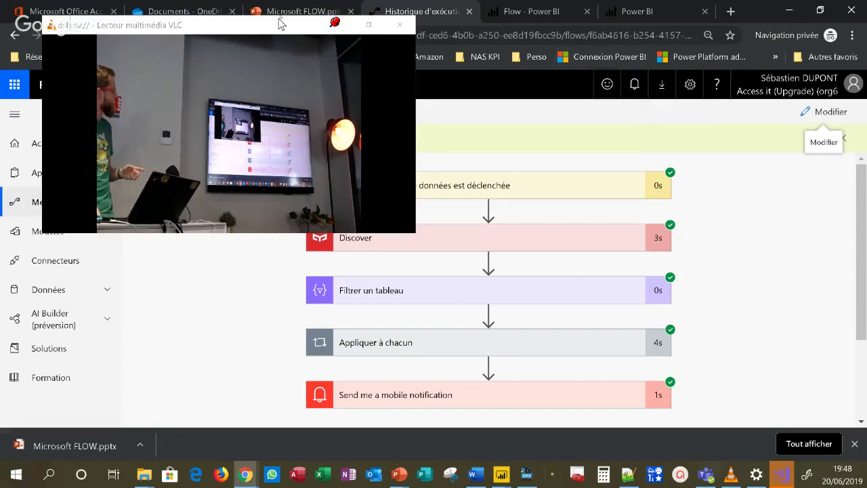
pyautogui.click(336, 27)
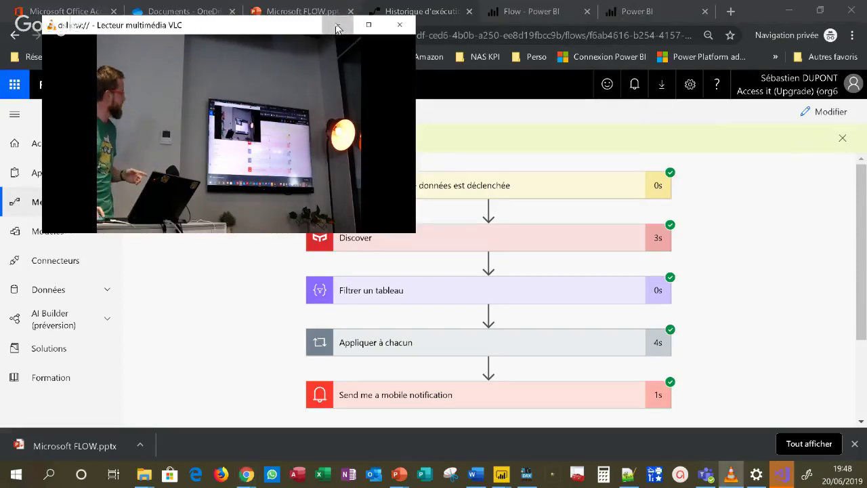
pyautogui.click(336, 26)
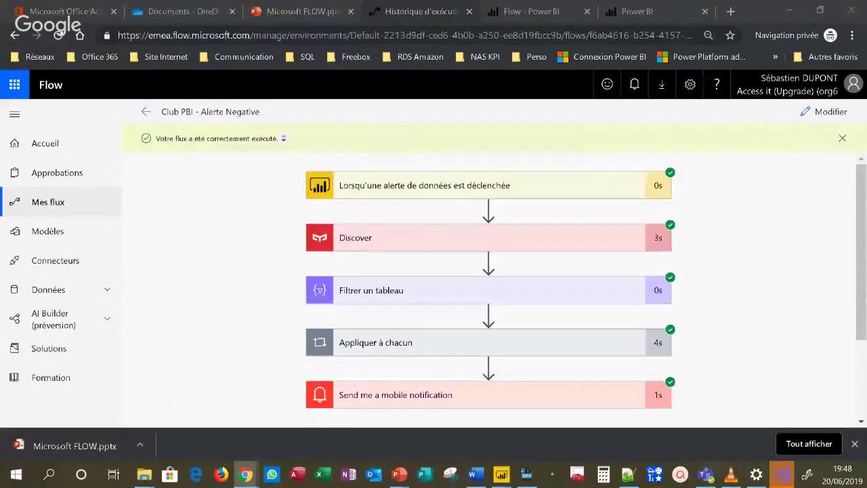
# Open the Apero Data - AAS flow from Mes flux for editing and examine its sequence of actions from the manual trigger to downscale AS Server
pyautogui.click(58, 202)
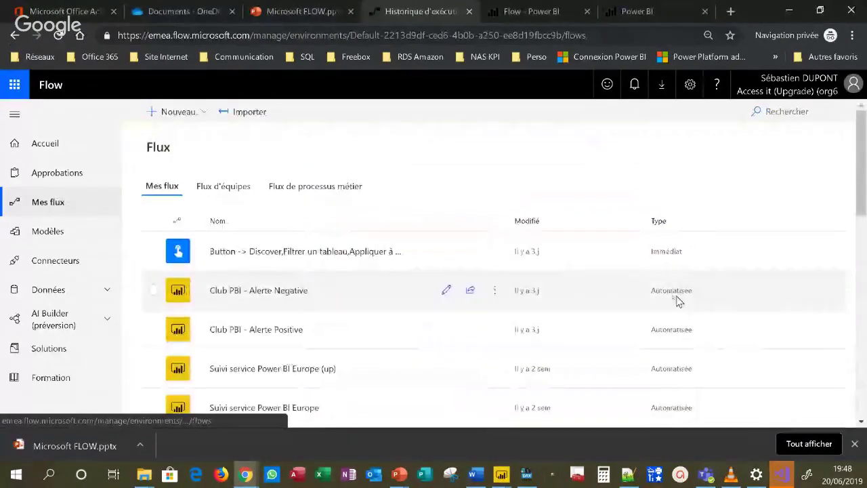
pyautogui.scroll(-5, 353, 271)
pyautogui.scroll(-3, 317, 271)
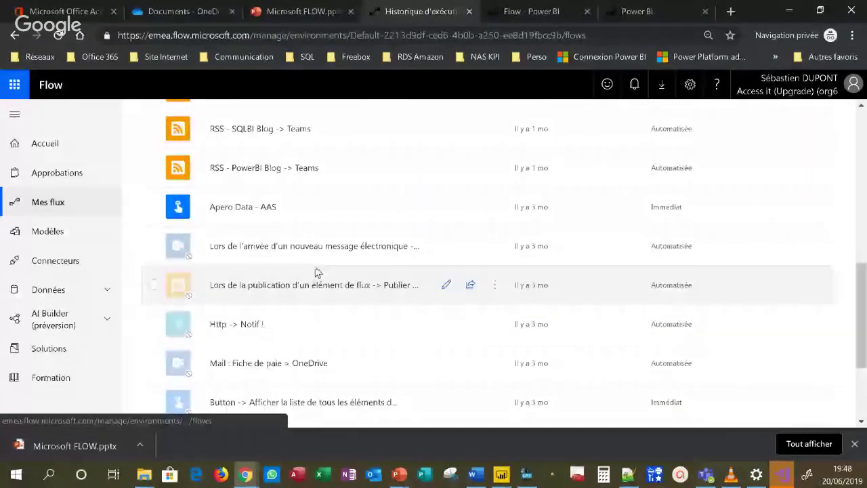
pyautogui.click(251, 207)
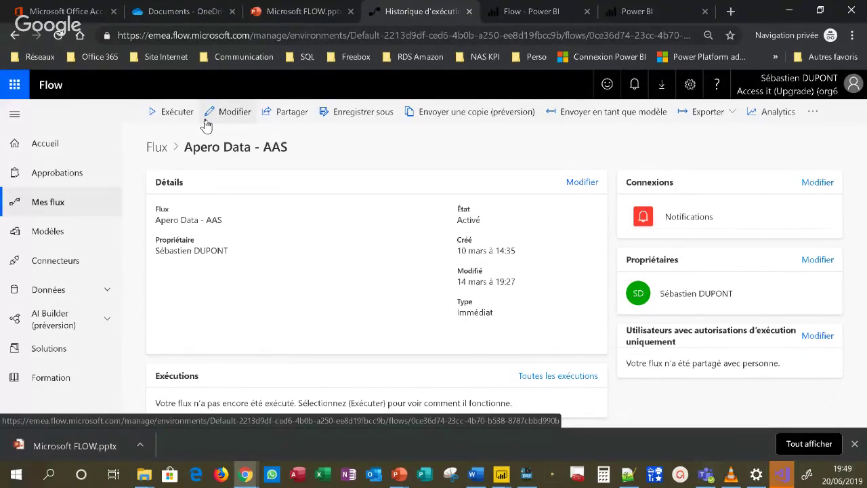
pyautogui.click(210, 116)
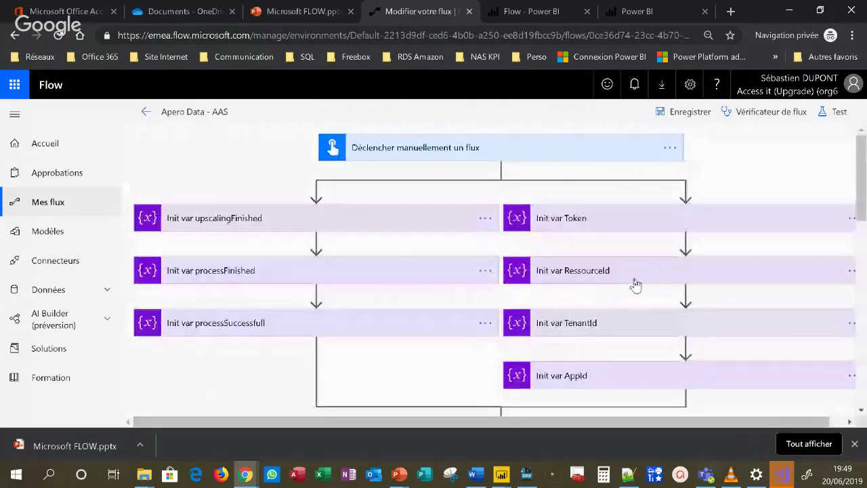
pyautogui.scroll(-5, 651, 283)
pyautogui.scroll(-6, 702, 280)
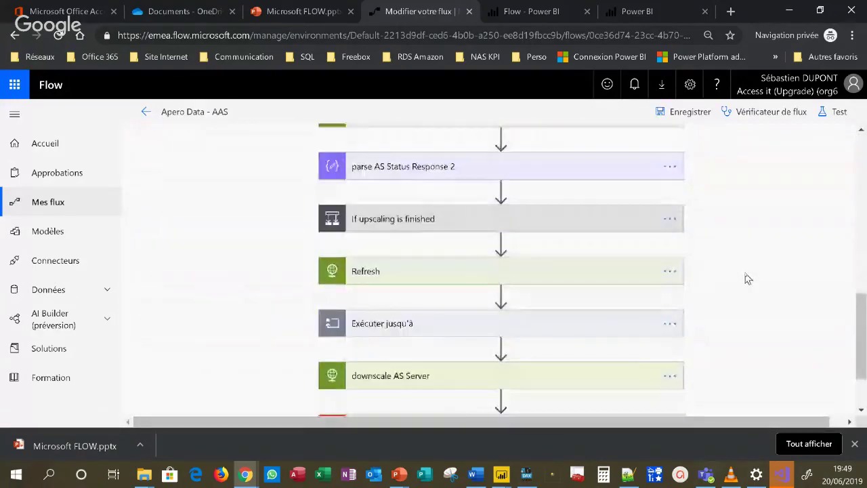
pyautogui.scroll(10, 737, 289)
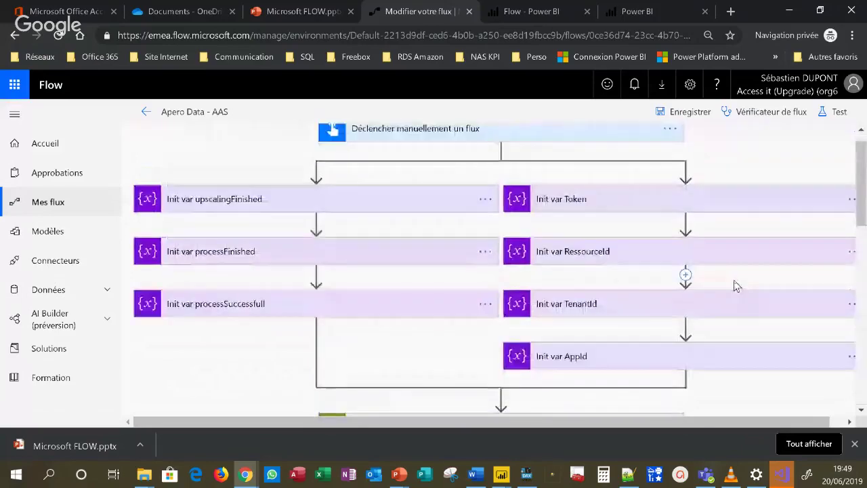
pyautogui.scroll(-3, 735, 286)
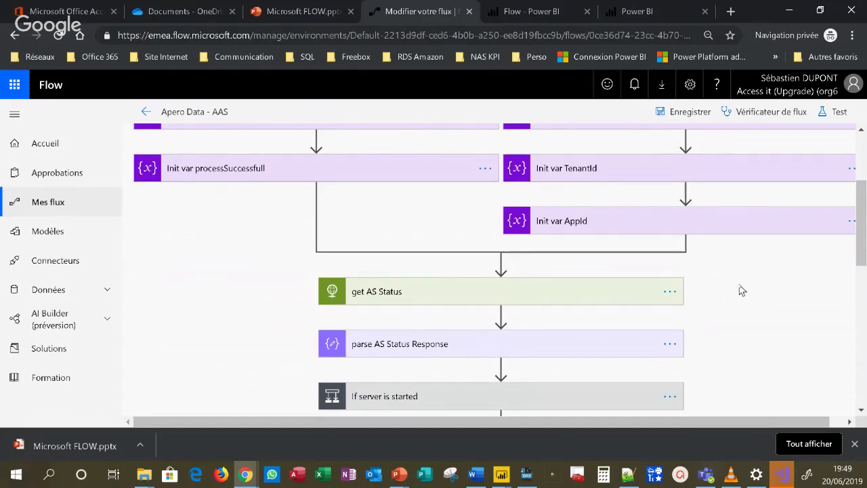
pyautogui.scroll(3, 490, 358)
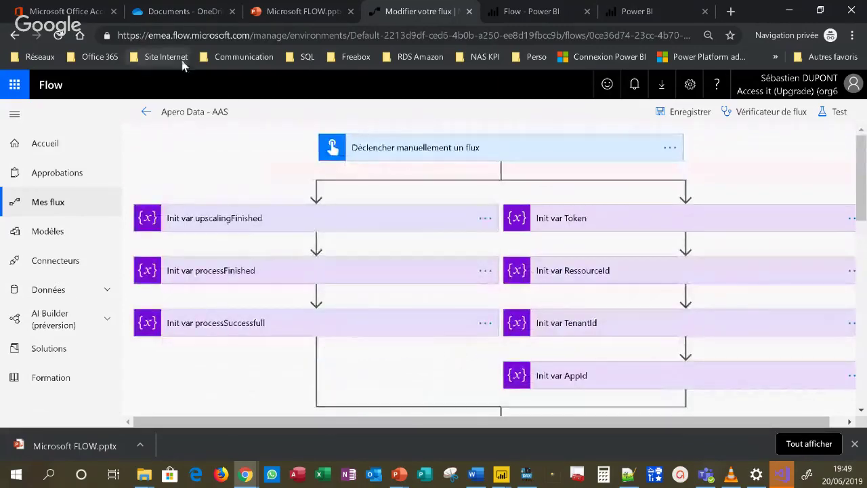